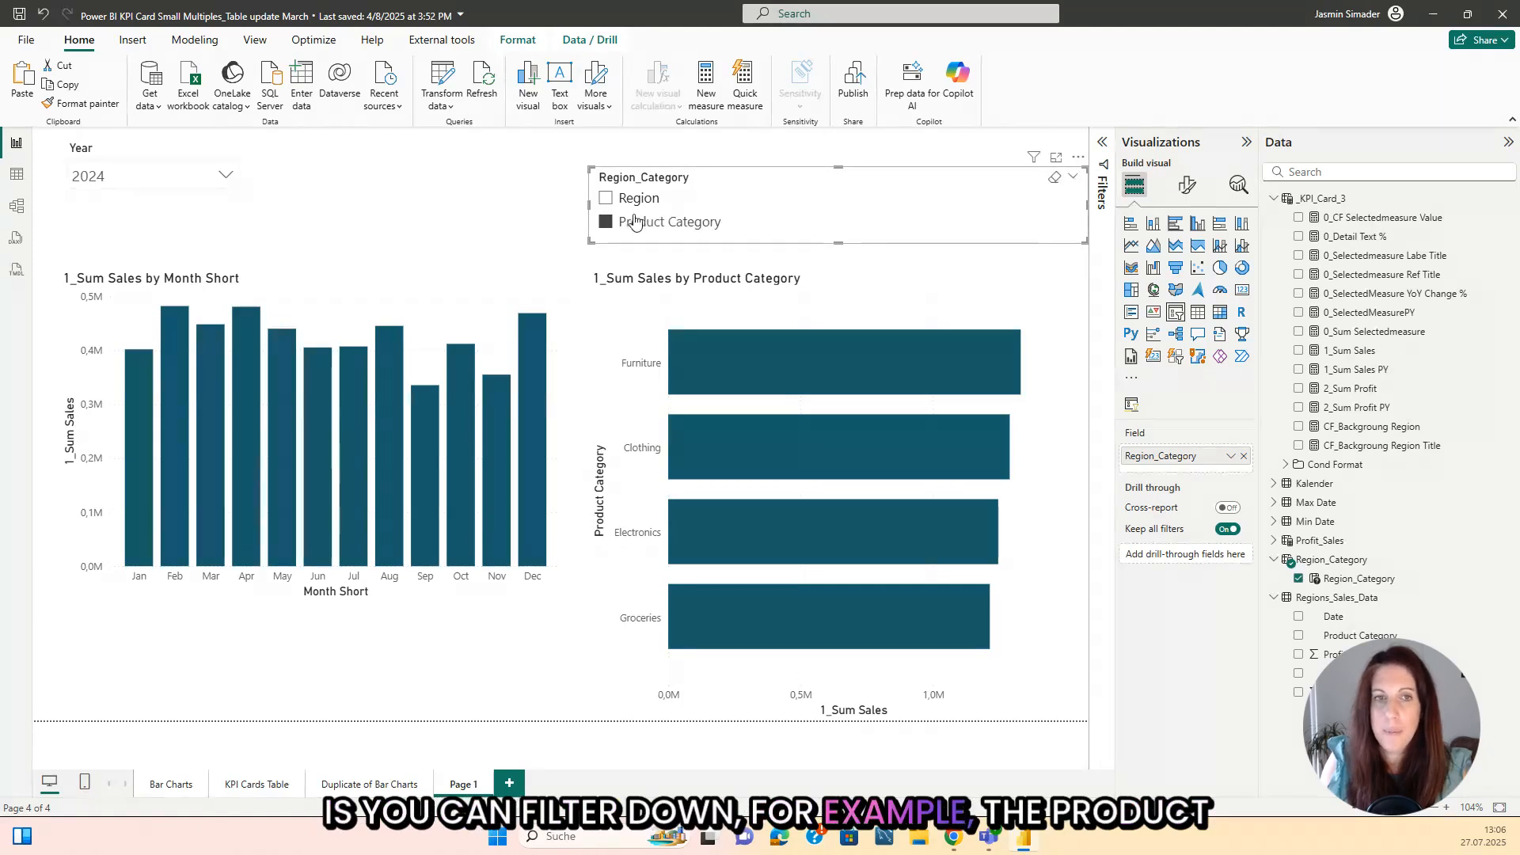
pyautogui.click(17, 174)
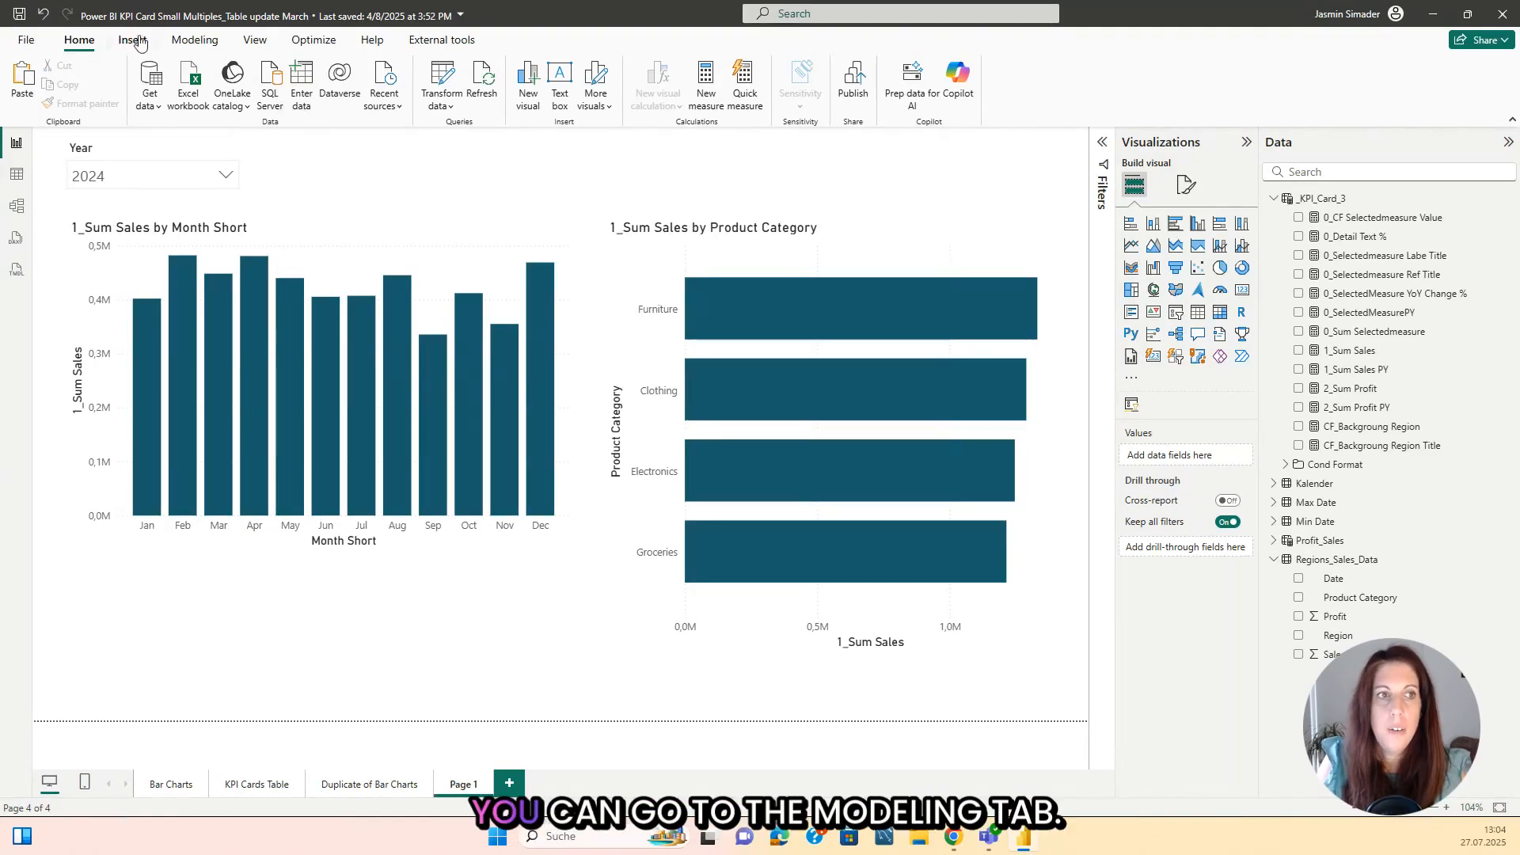
# Step: Start a new field parameter and name it Region_Category
pyautogui.click(194, 39)
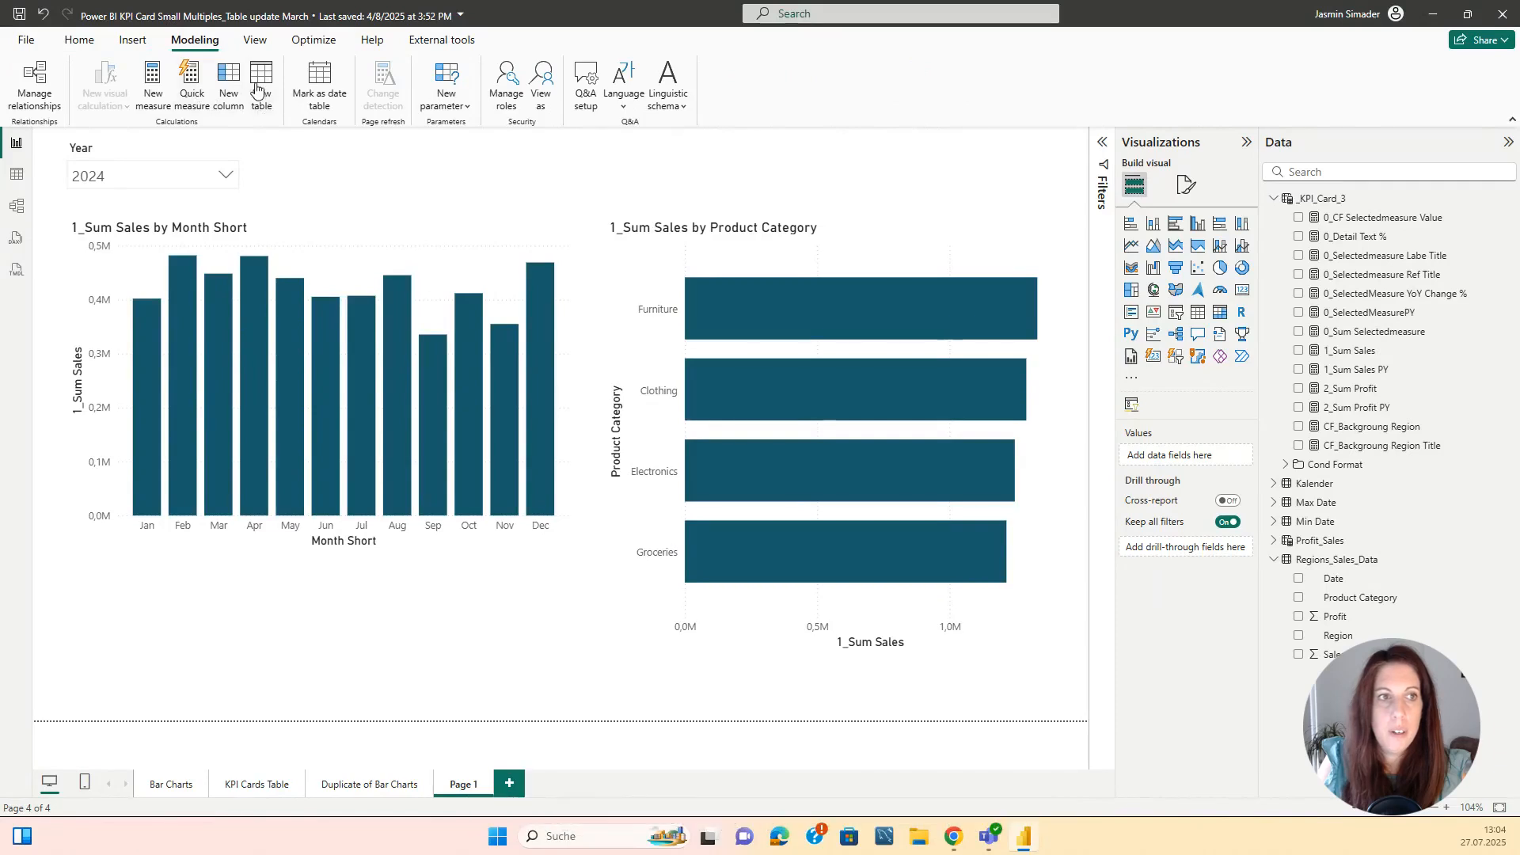
pyautogui.click(455, 96)
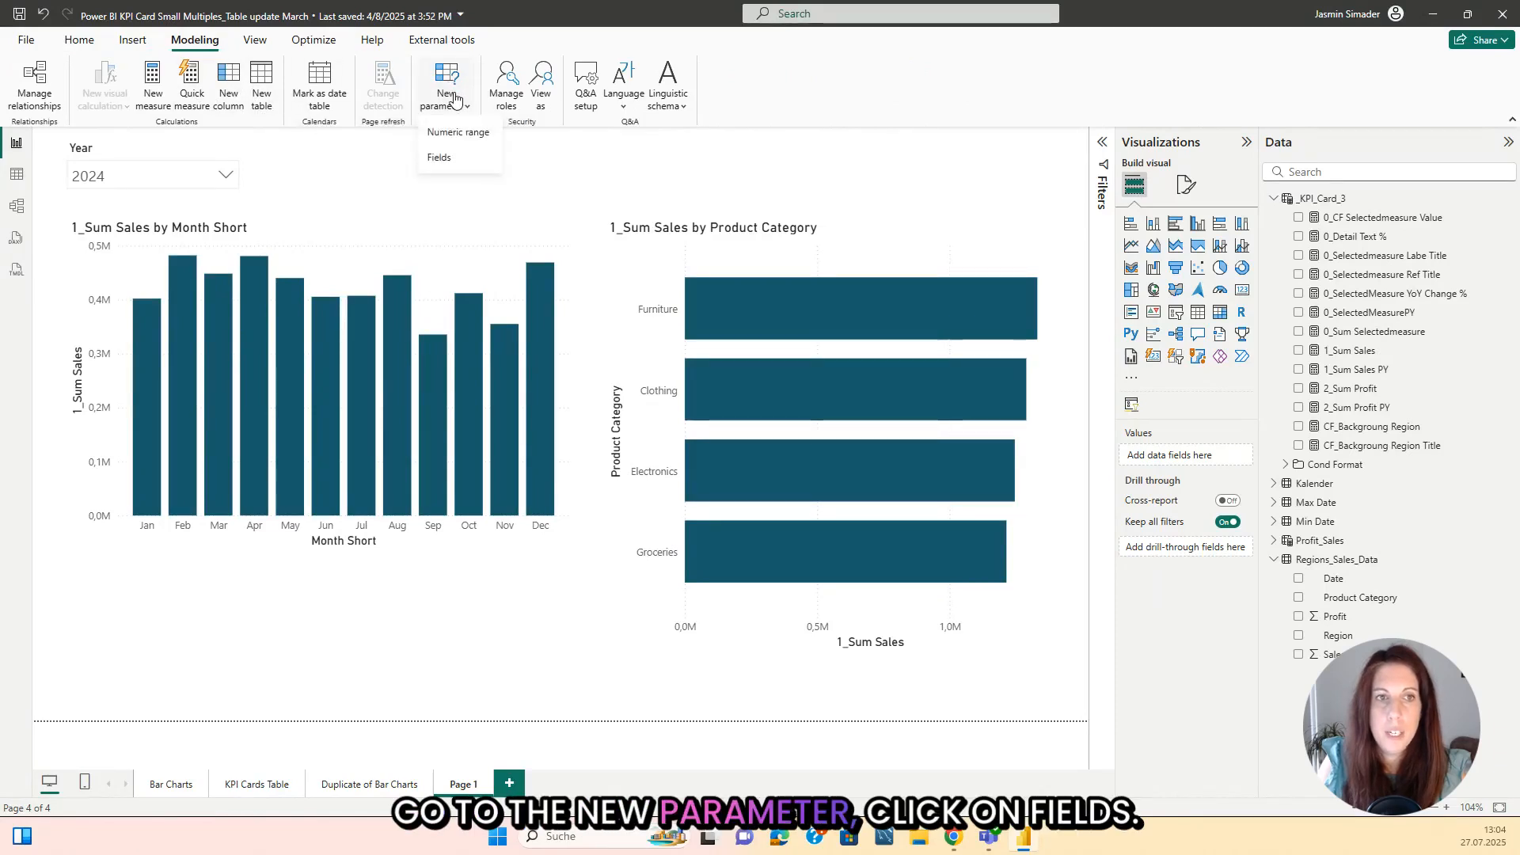
pyautogui.click(440, 158)
pyautogui.doubleClick(577, 317)
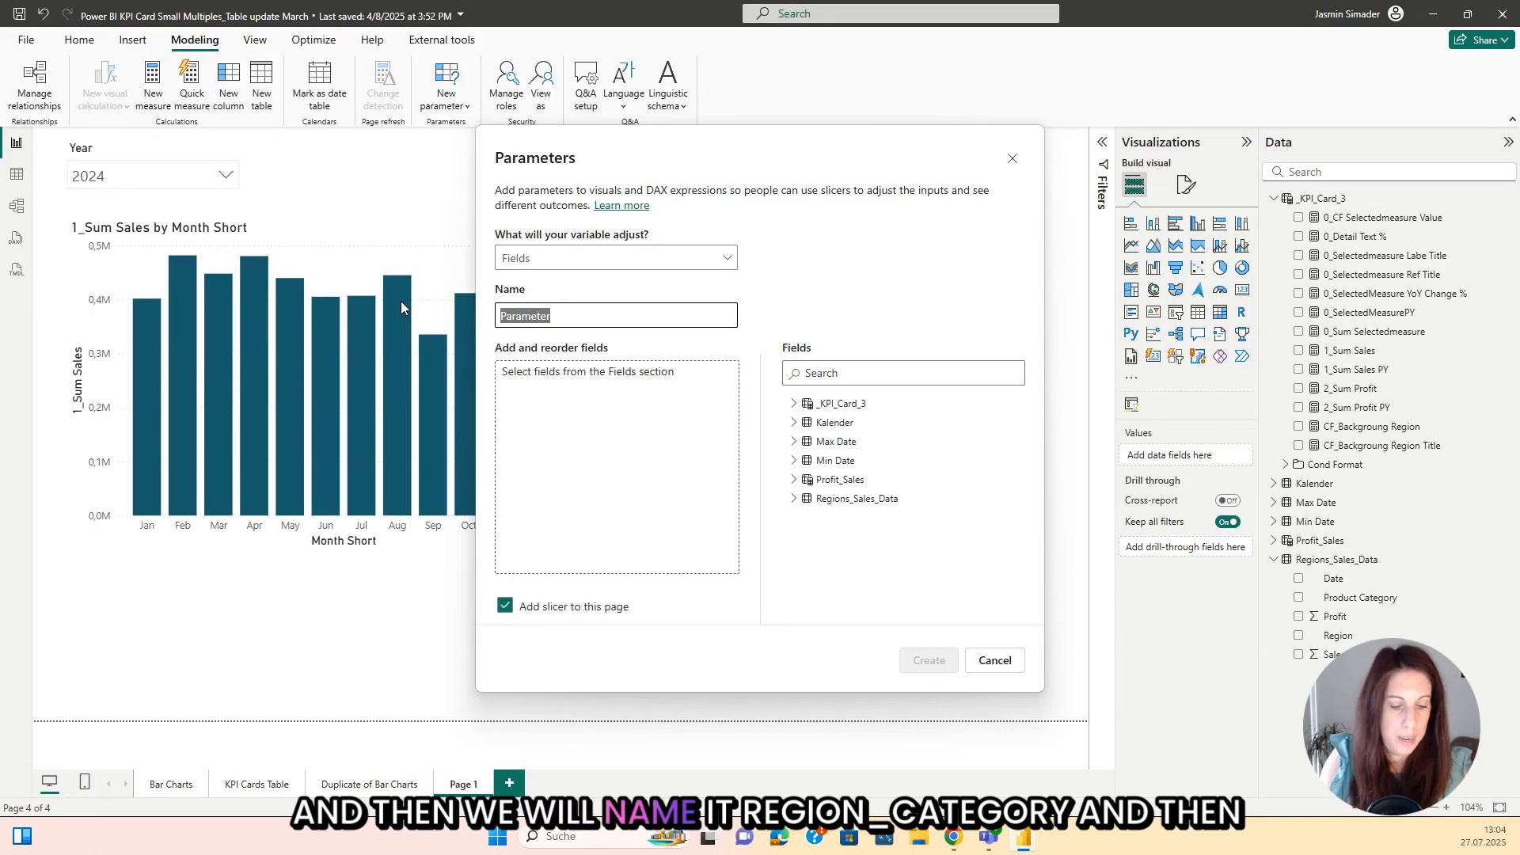
pyautogui.write('Region')
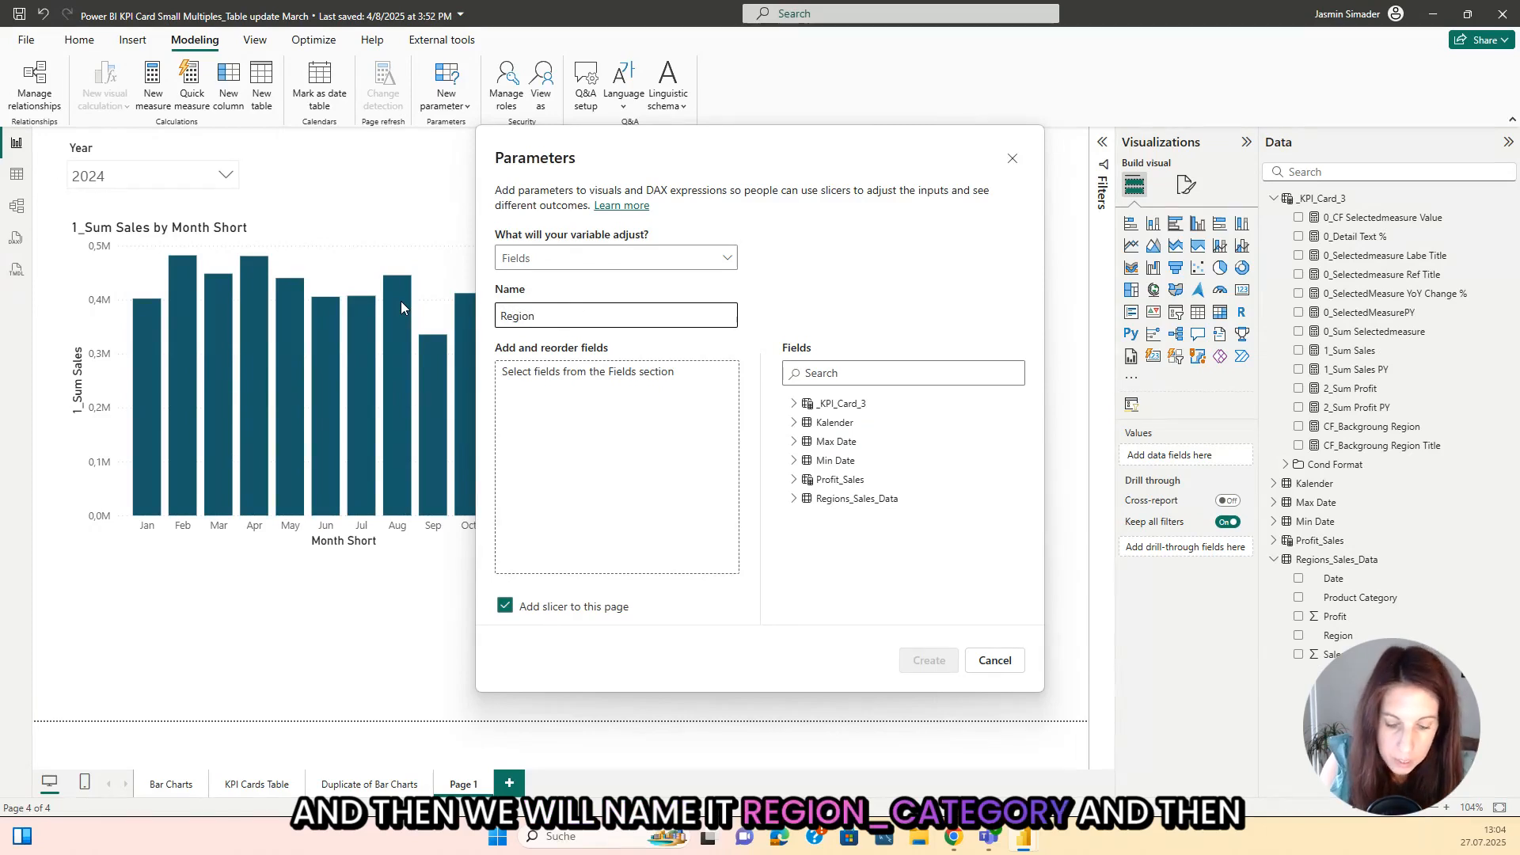
pyautogui.write('_Category')
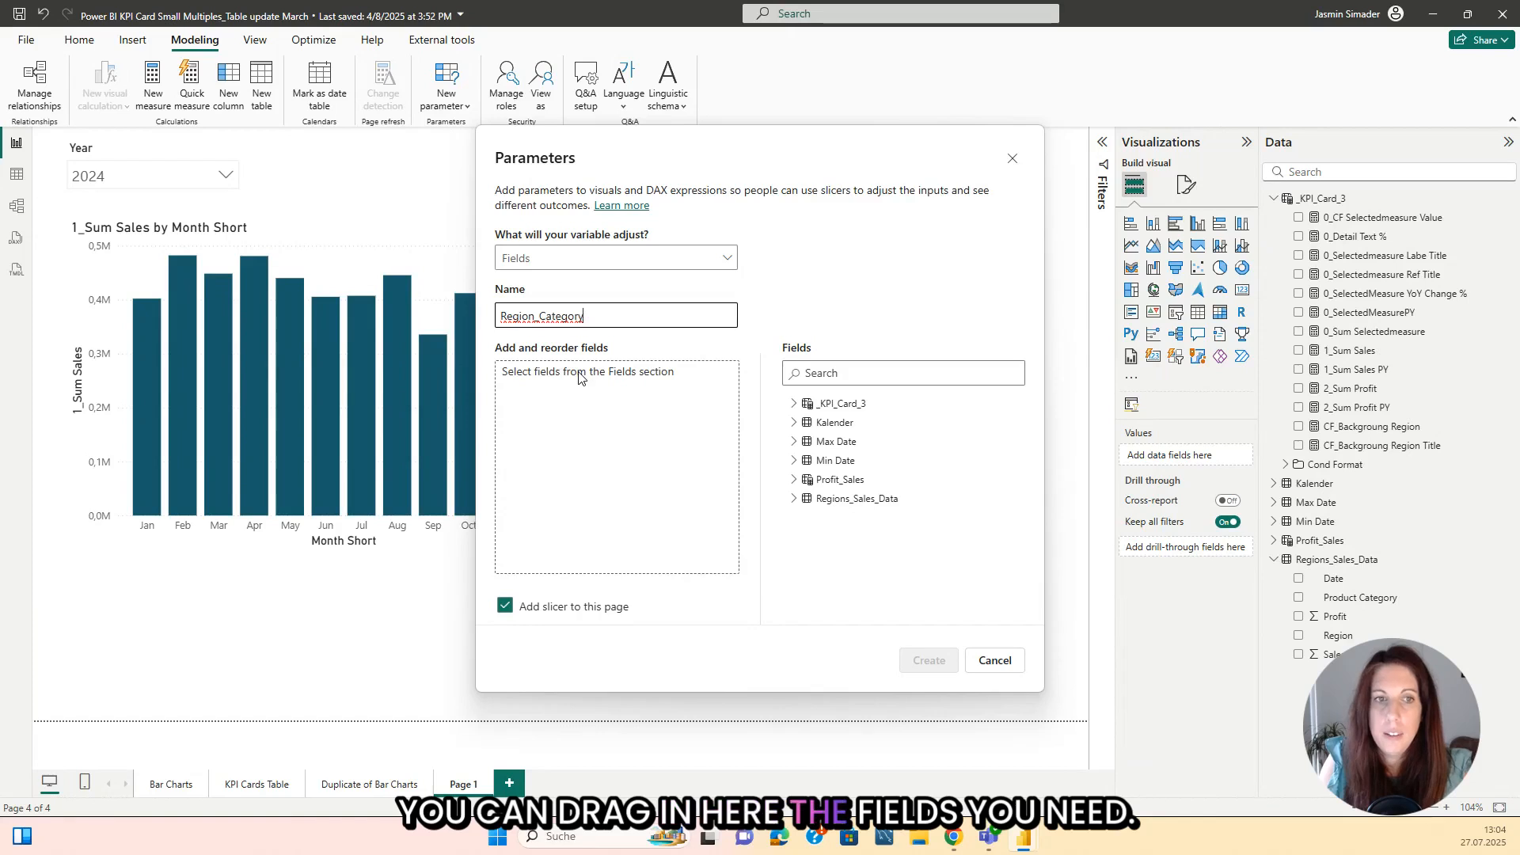
# Step: Add Region and Product Category from Regions_Sales_Data to the parameter and create it with a slicer on the page
pyautogui.click(794, 498)
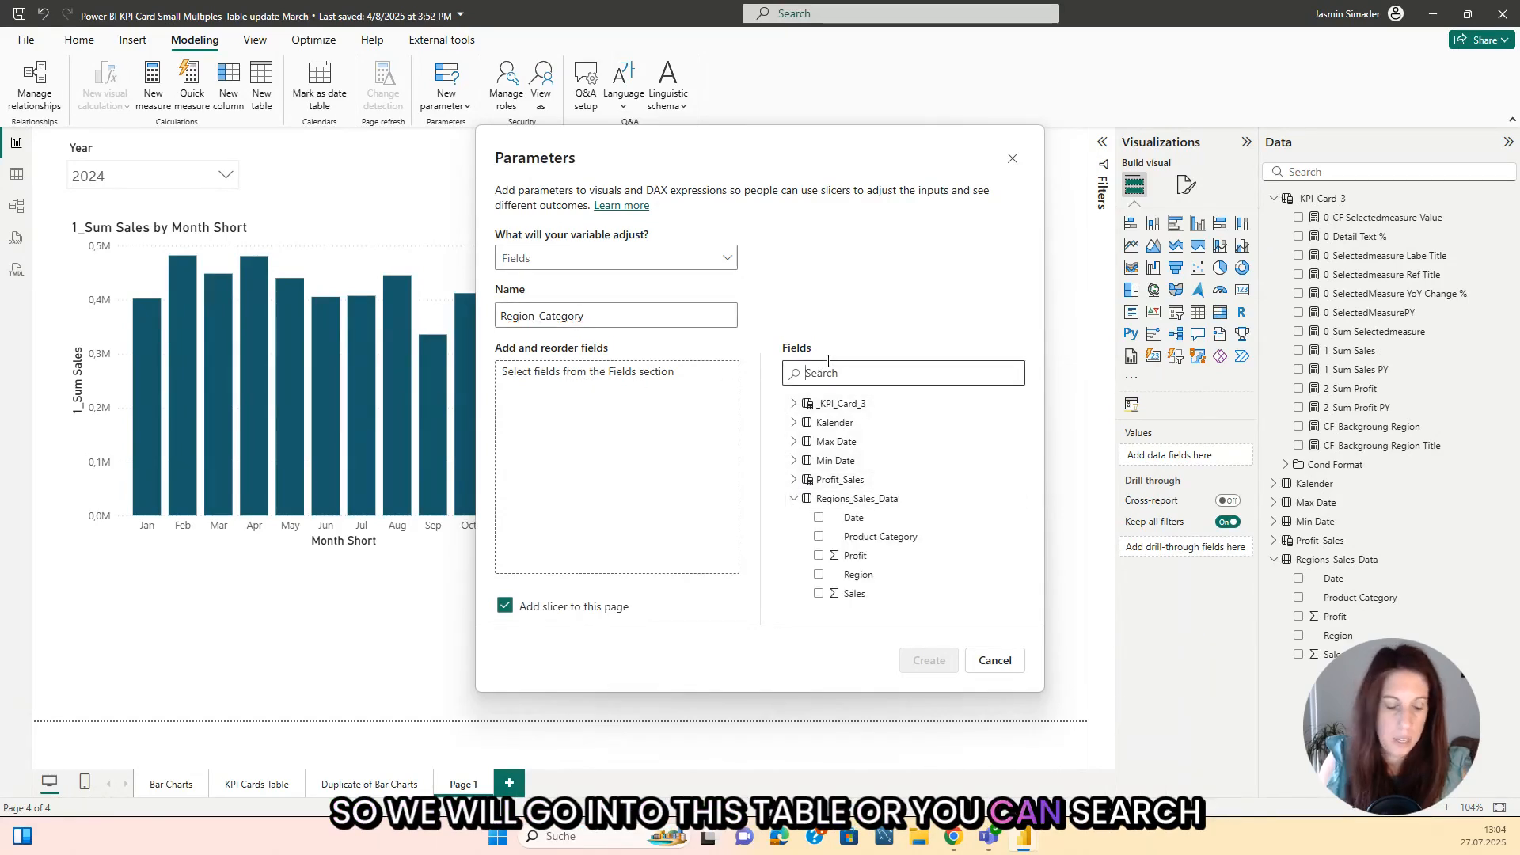
pyautogui.write('regio')
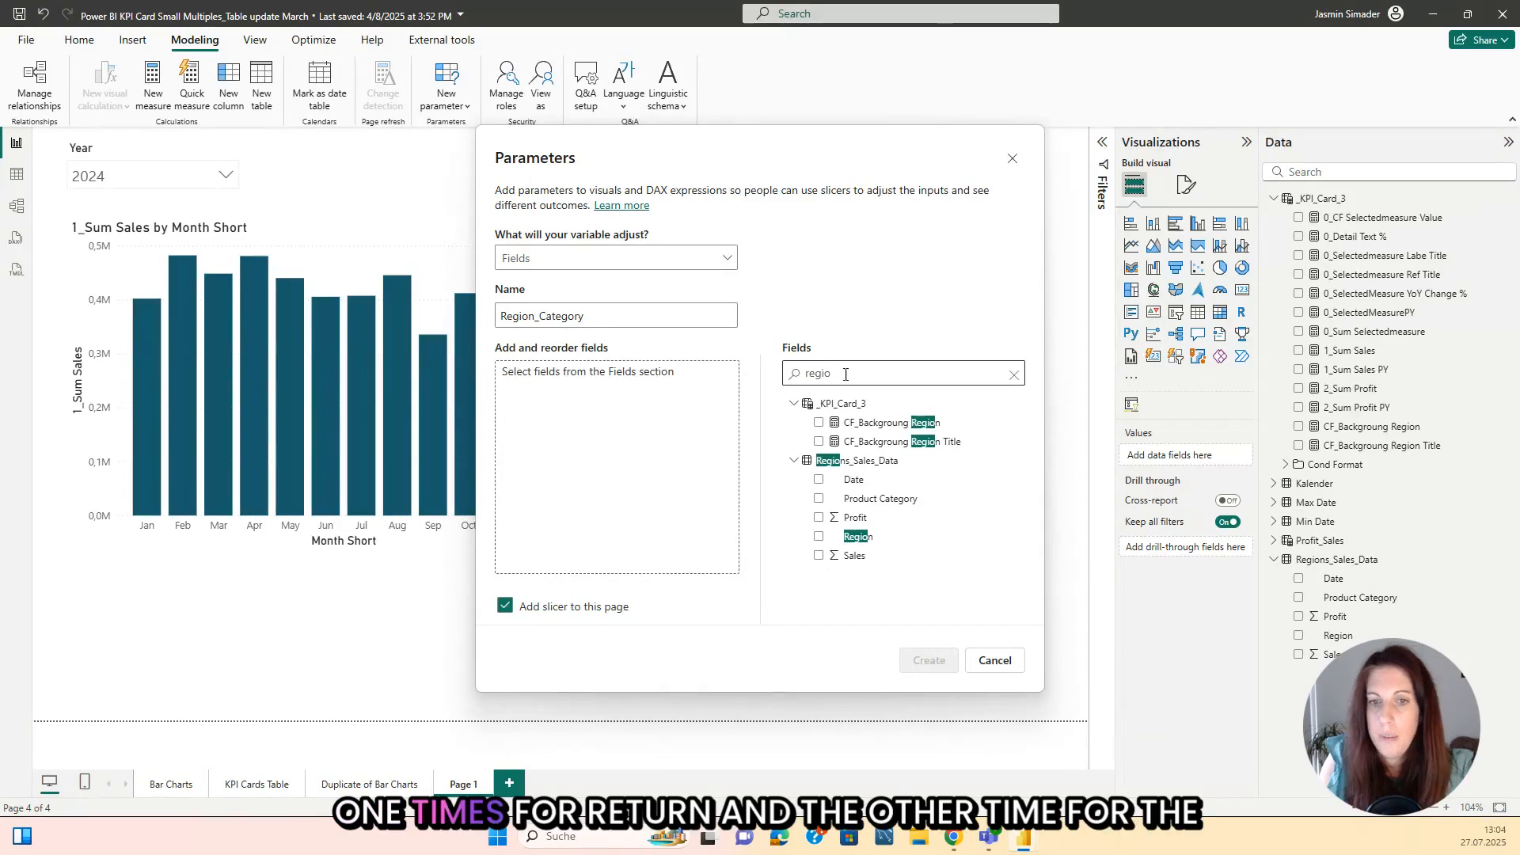
pyautogui.click(819, 536)
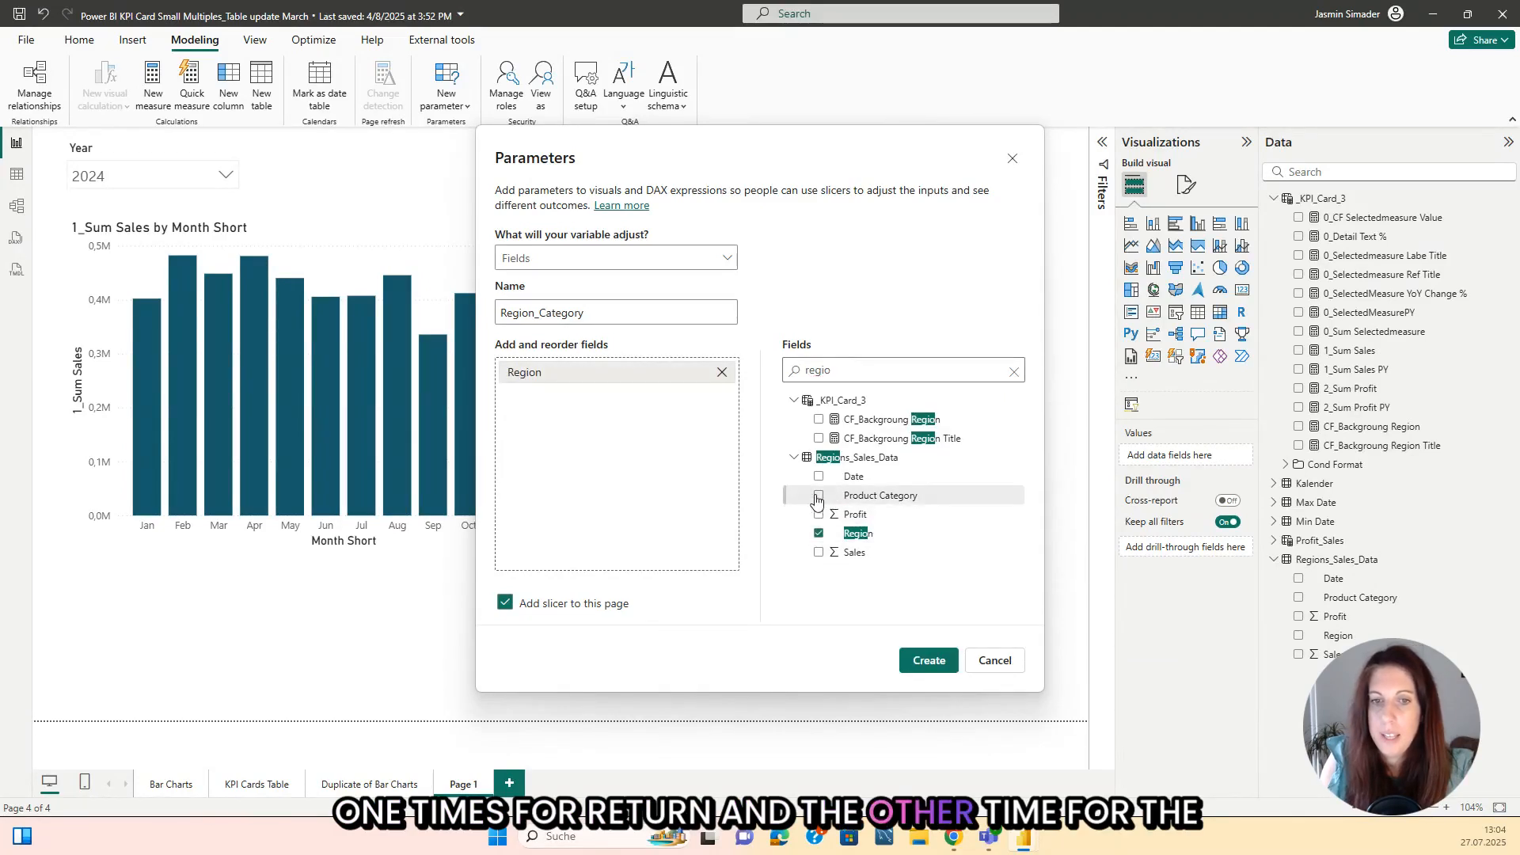
pyautogui.click(819, 497)
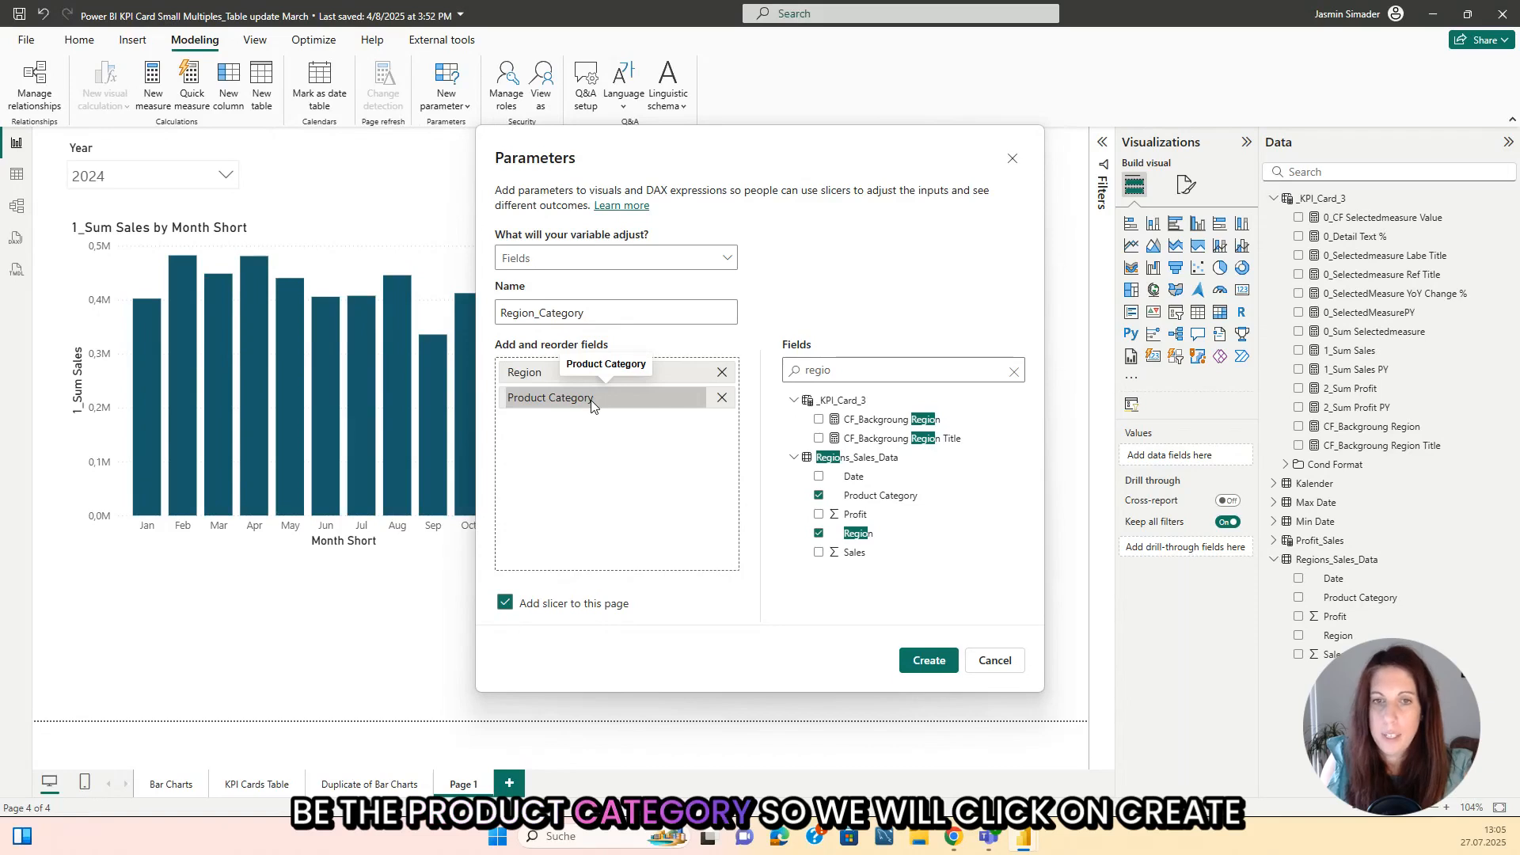
pyautogui.click(931, 670)
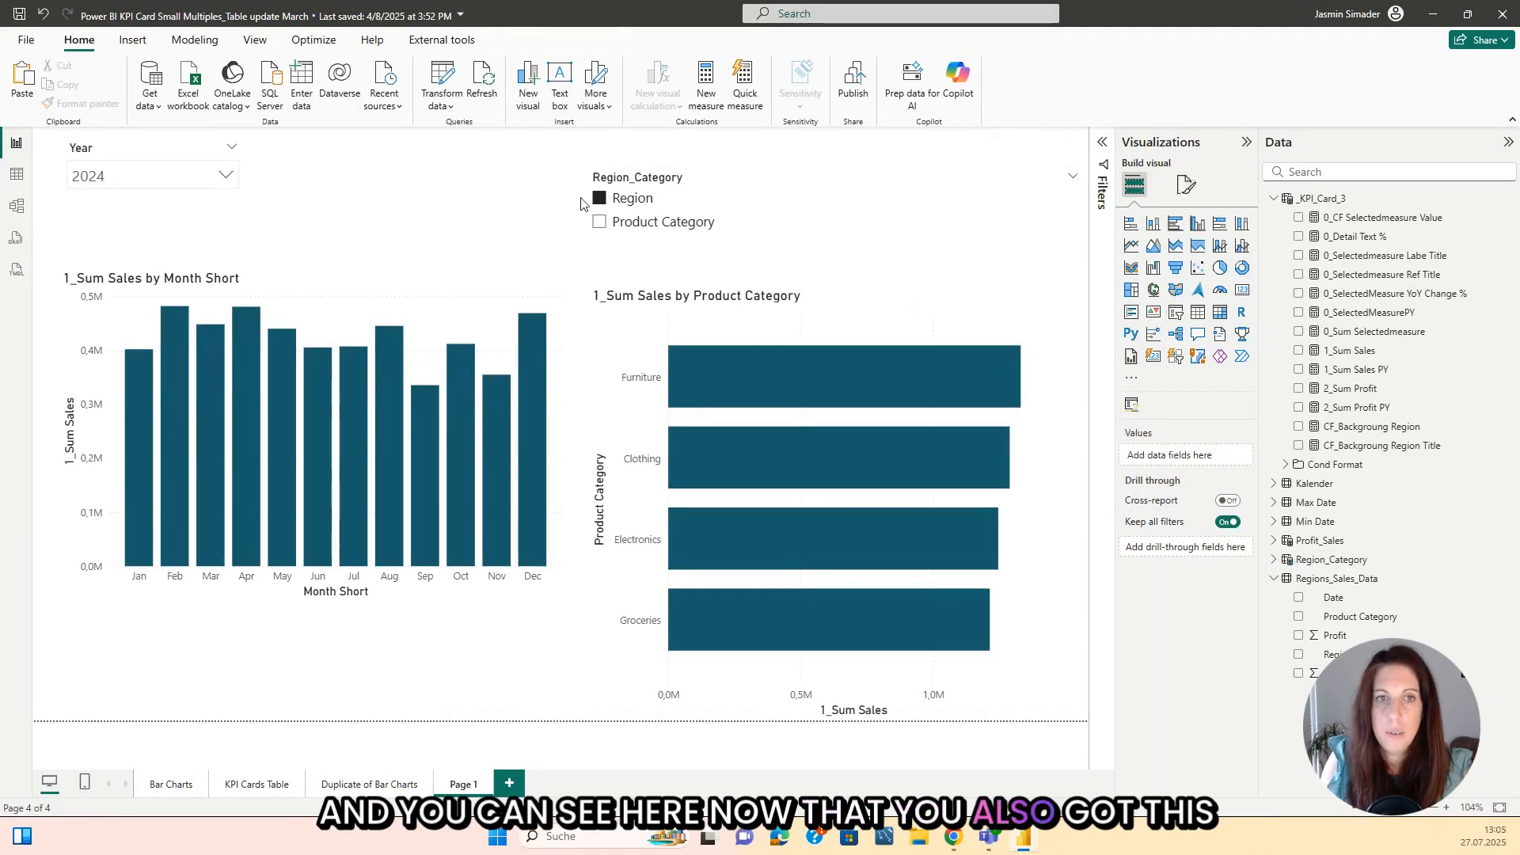
# Step: Try the new Region_Category slicer by alternating between Product Category and Region, ending on Region
pyautogui.click(599, 221)
pyautogui.moveTo(591, 208); pyautogui.dragTo(589, 204)
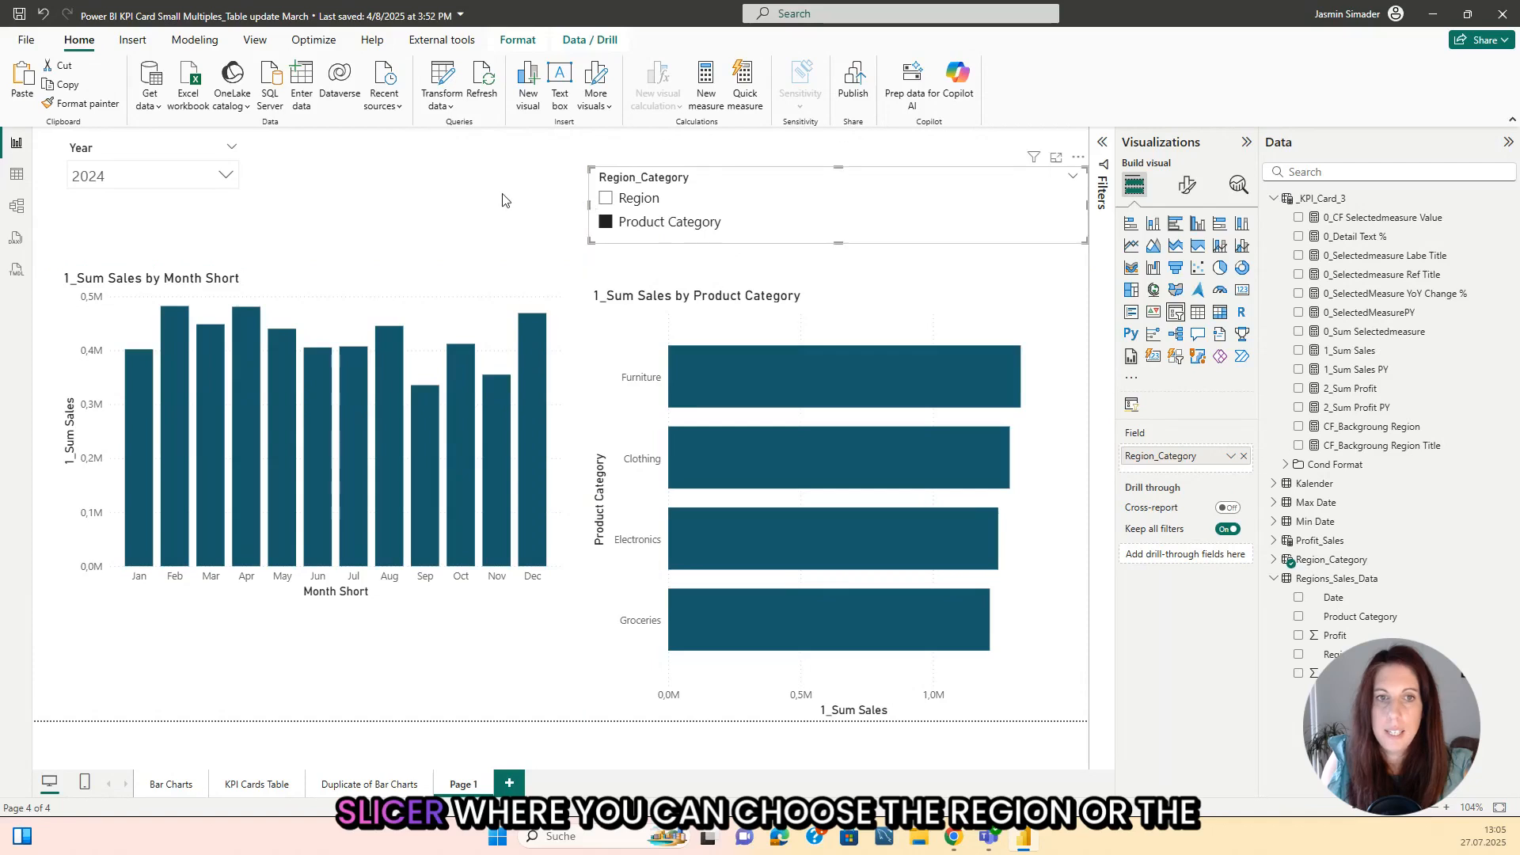
pyautogui.click(605, 198)
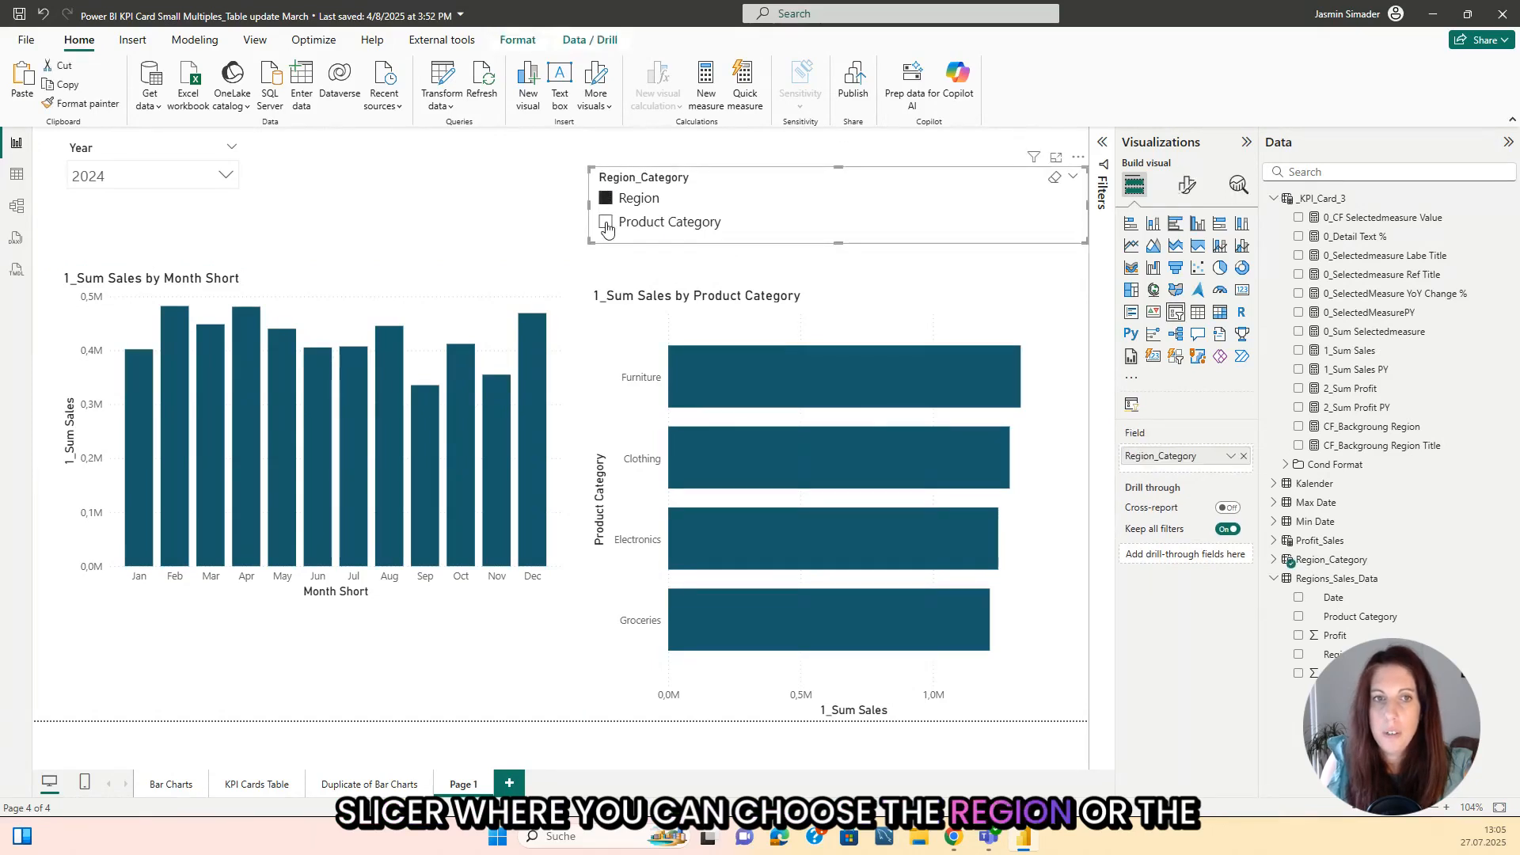
pyautogui.click(607, 224)
pyautogui.click(570, 229)
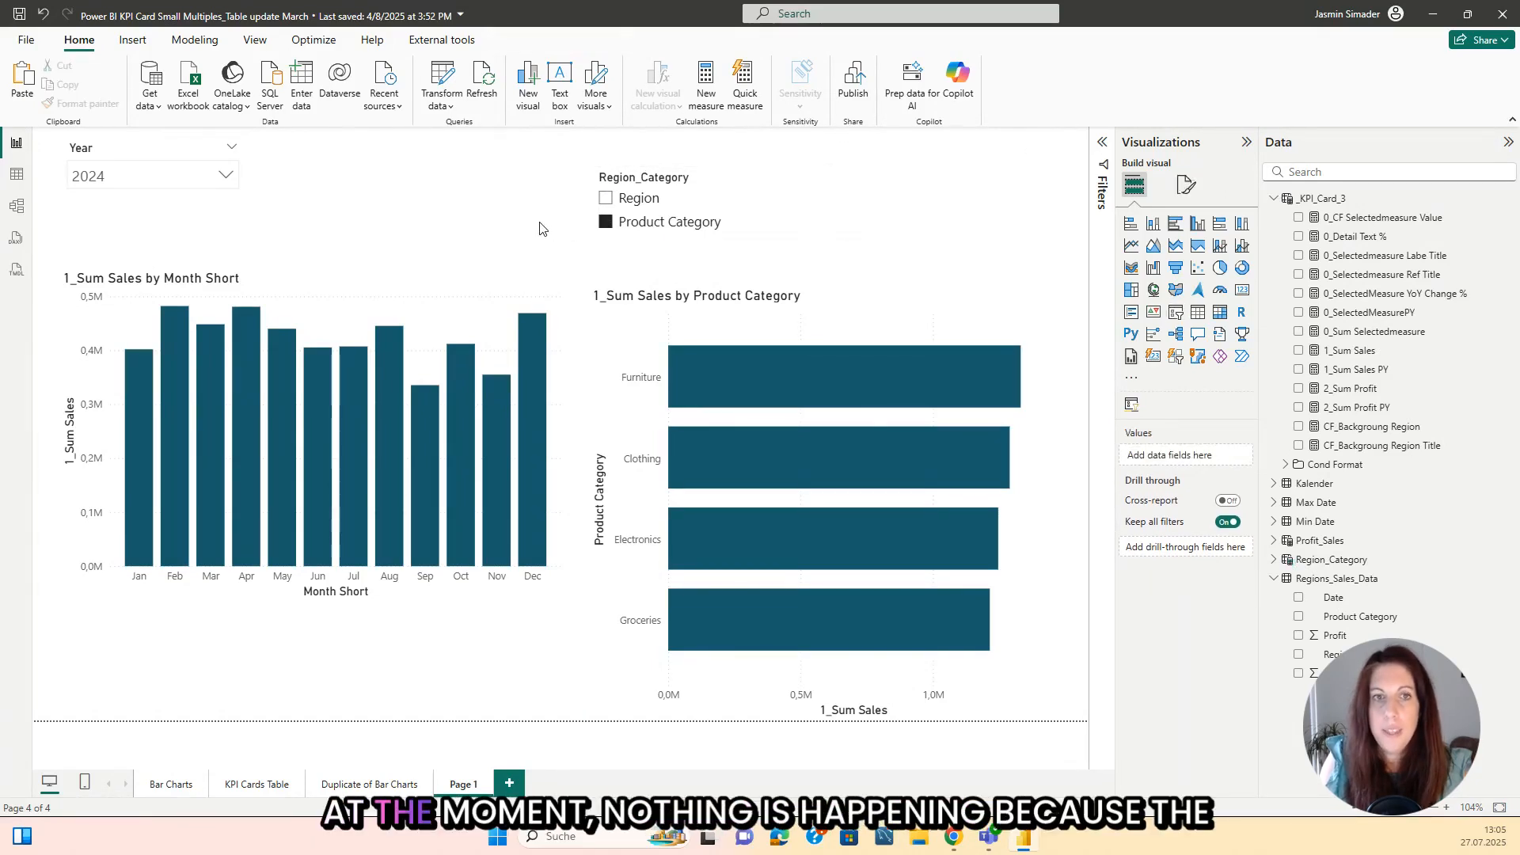
pyautogui.click(606, 198)
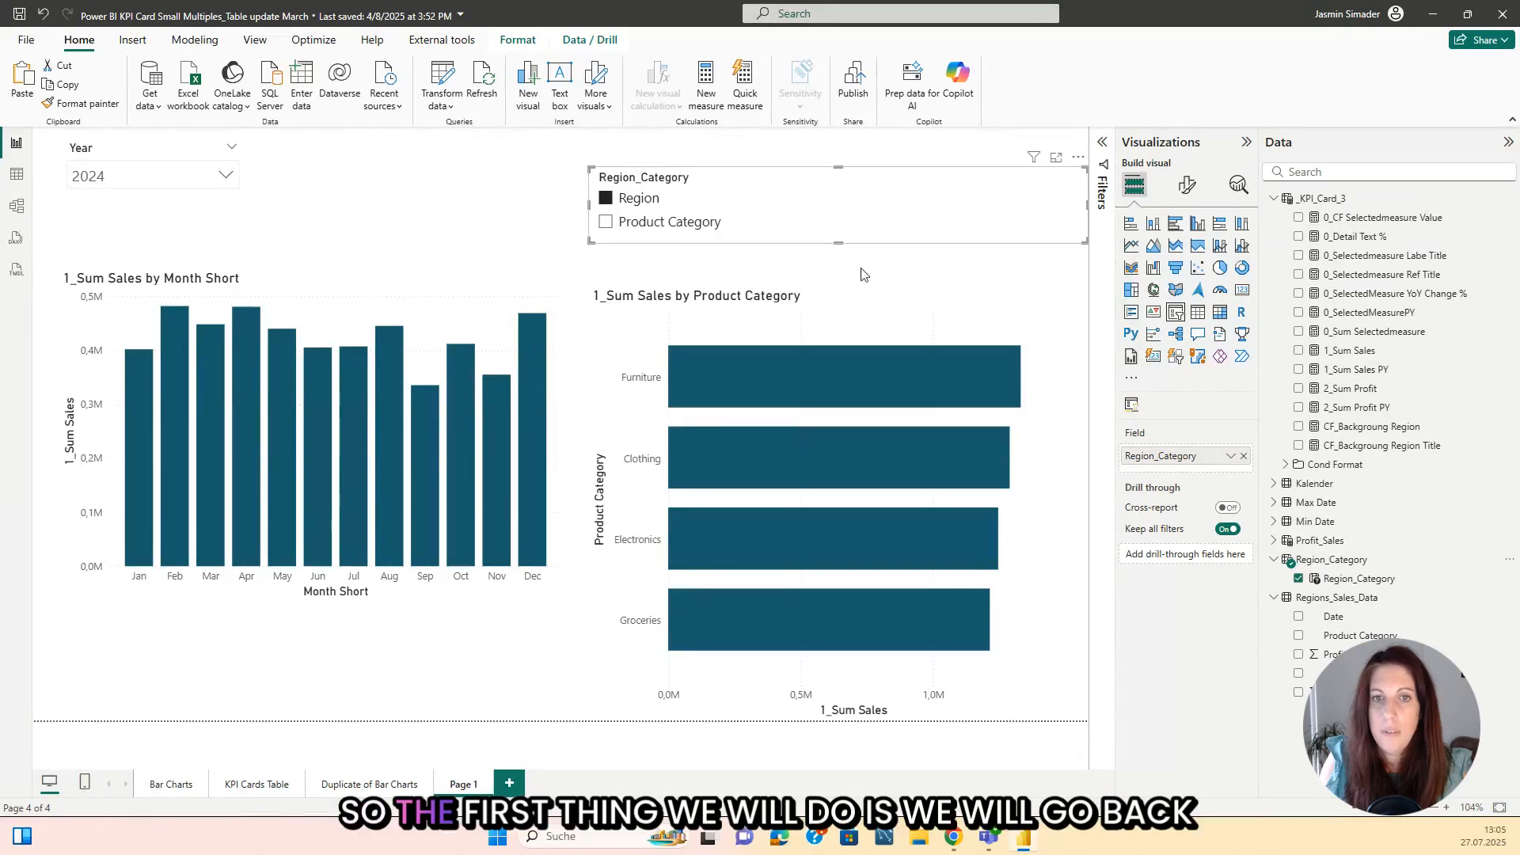
# Step: Replace Product Category with the Region_Category parameter on the horizontal bar chart's Y-axis and extend the chart slightly upward
pyautogui.click(890, 318)
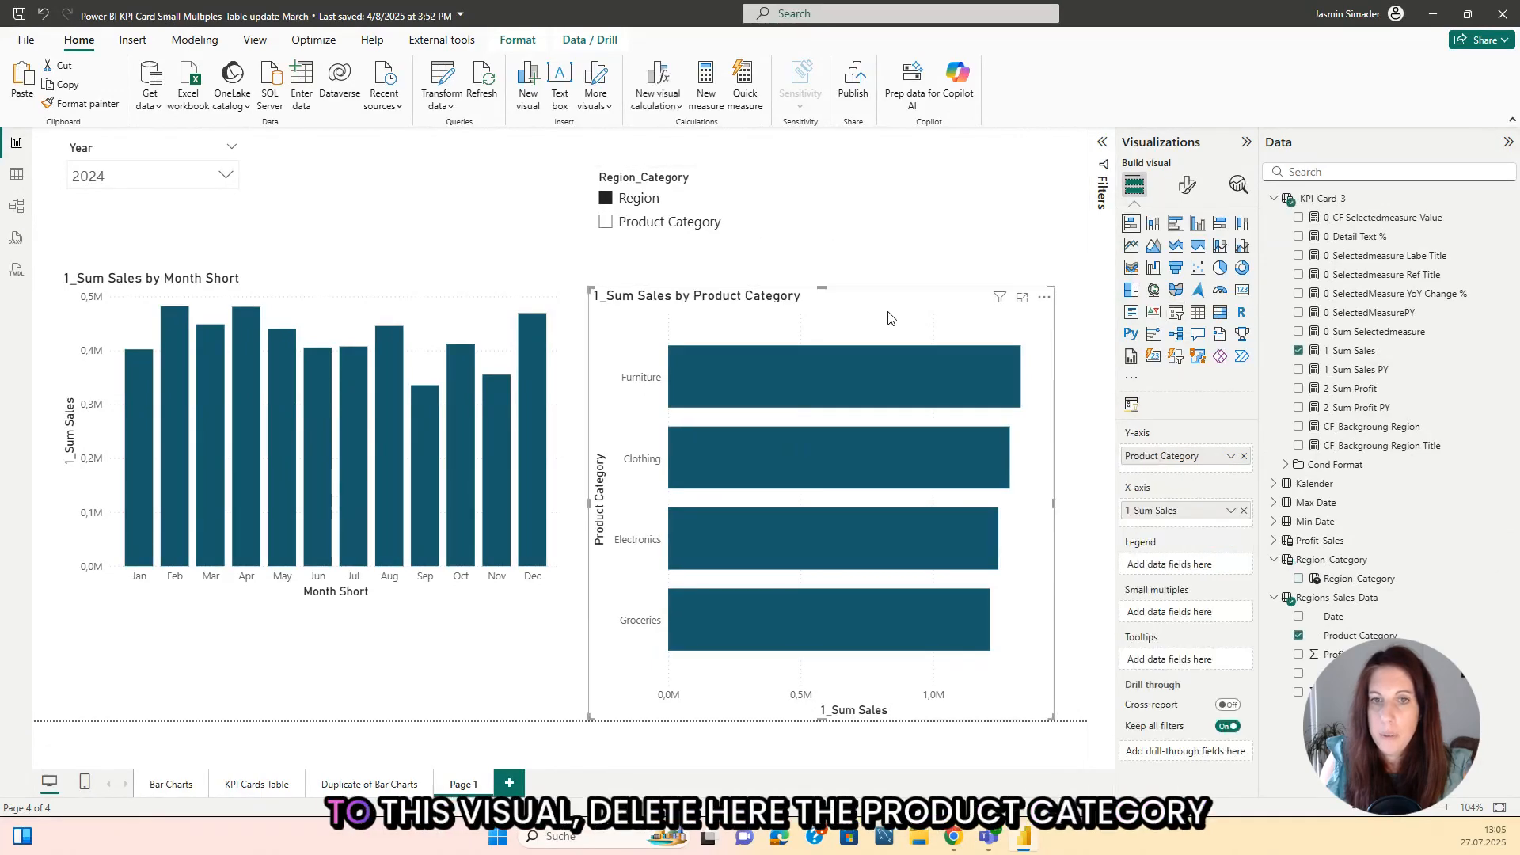
pyautogui.click(1244, 457)
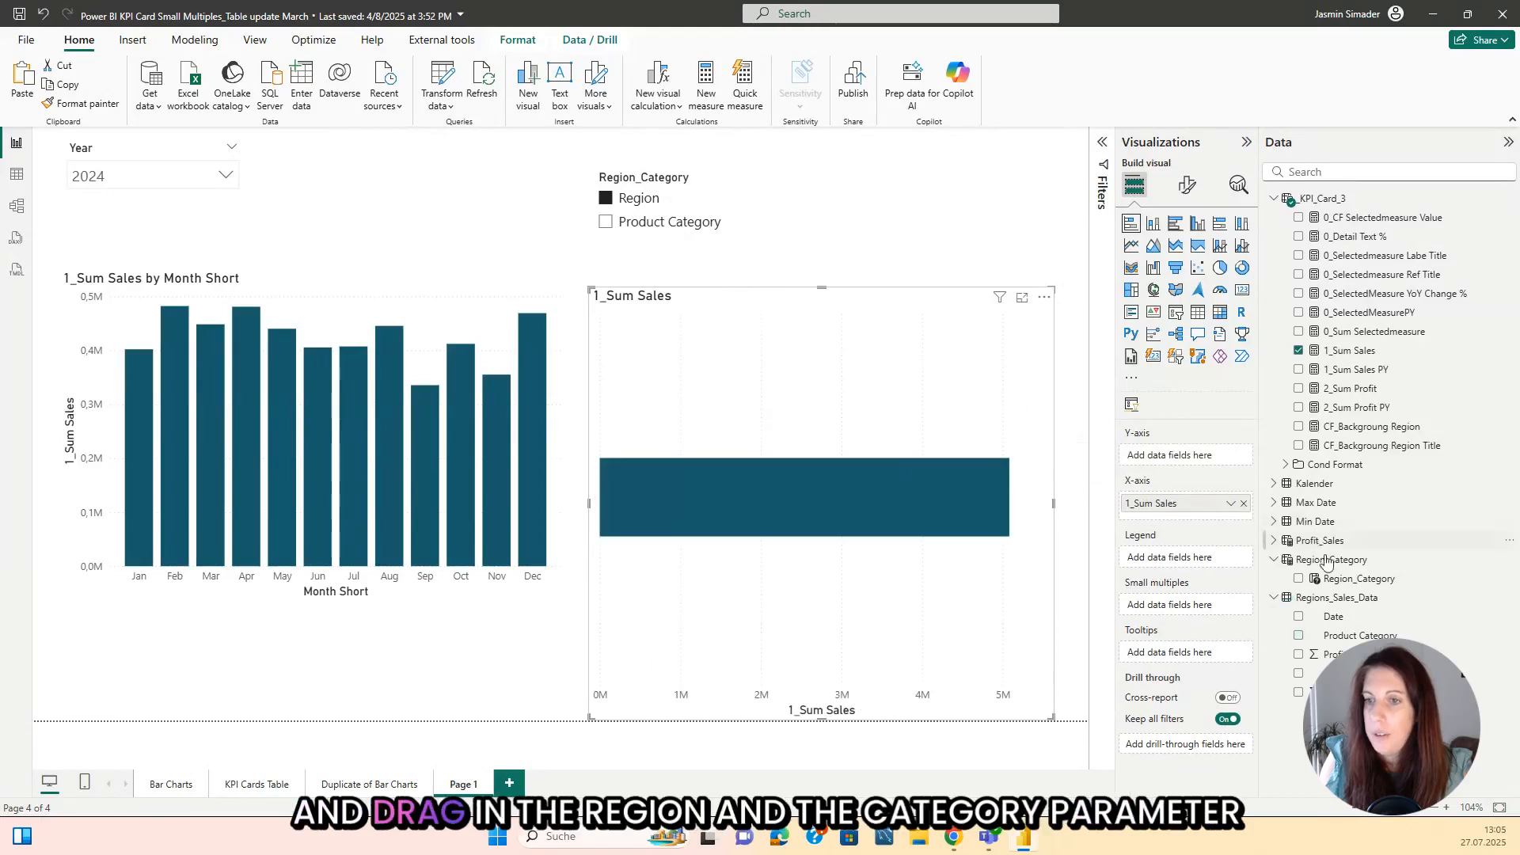
pyautogui.moveTo(1346, 582); pyautogui.dragTo(1186, 457)
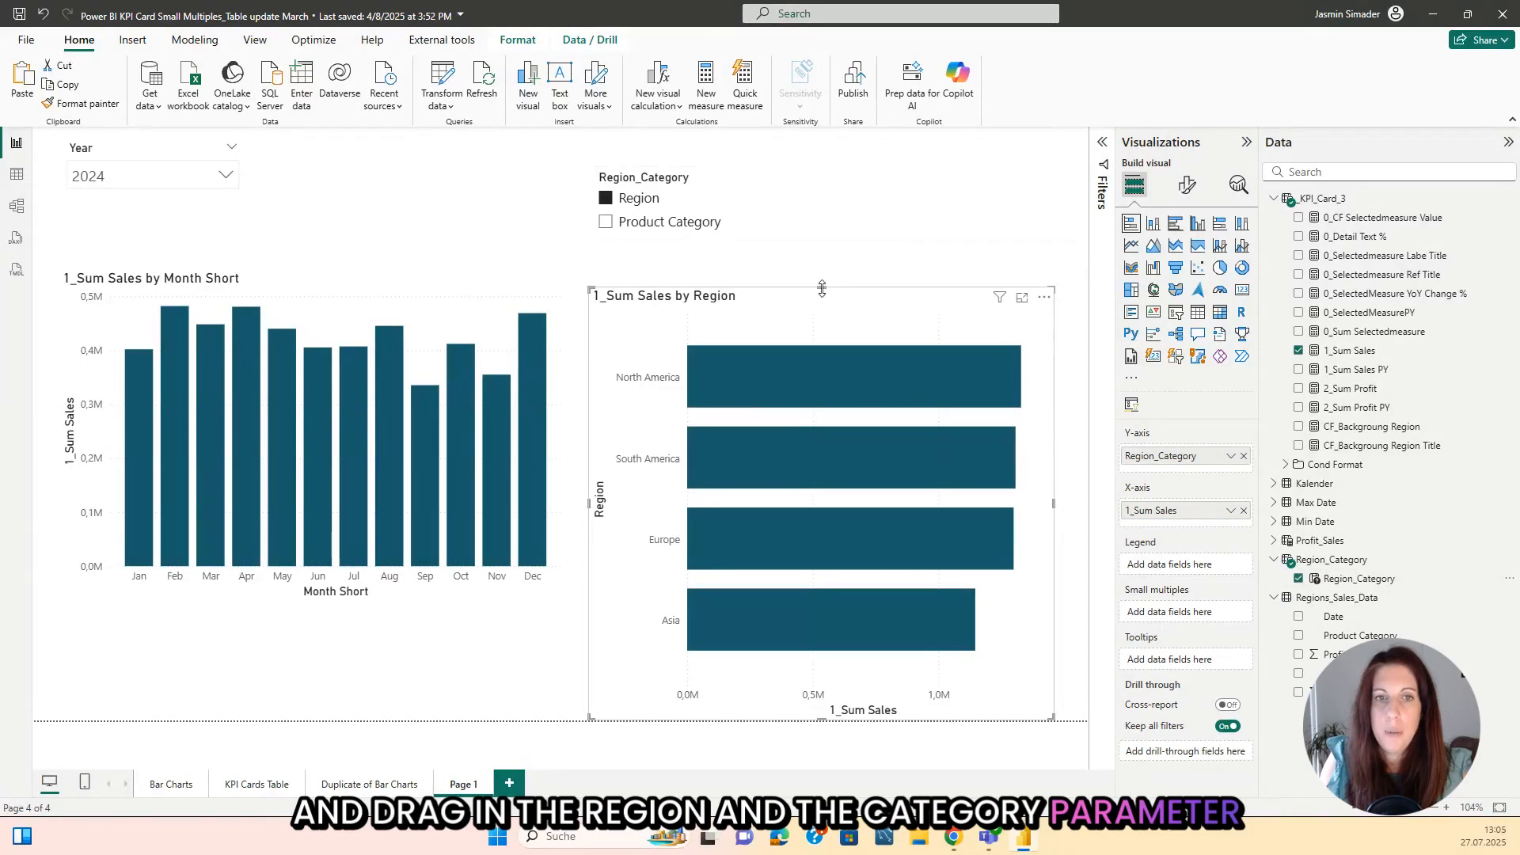
pyautogui.moveTo(822, 289); pyautogui.dragTo(822, 272)
pyautogui.click(536, 178)
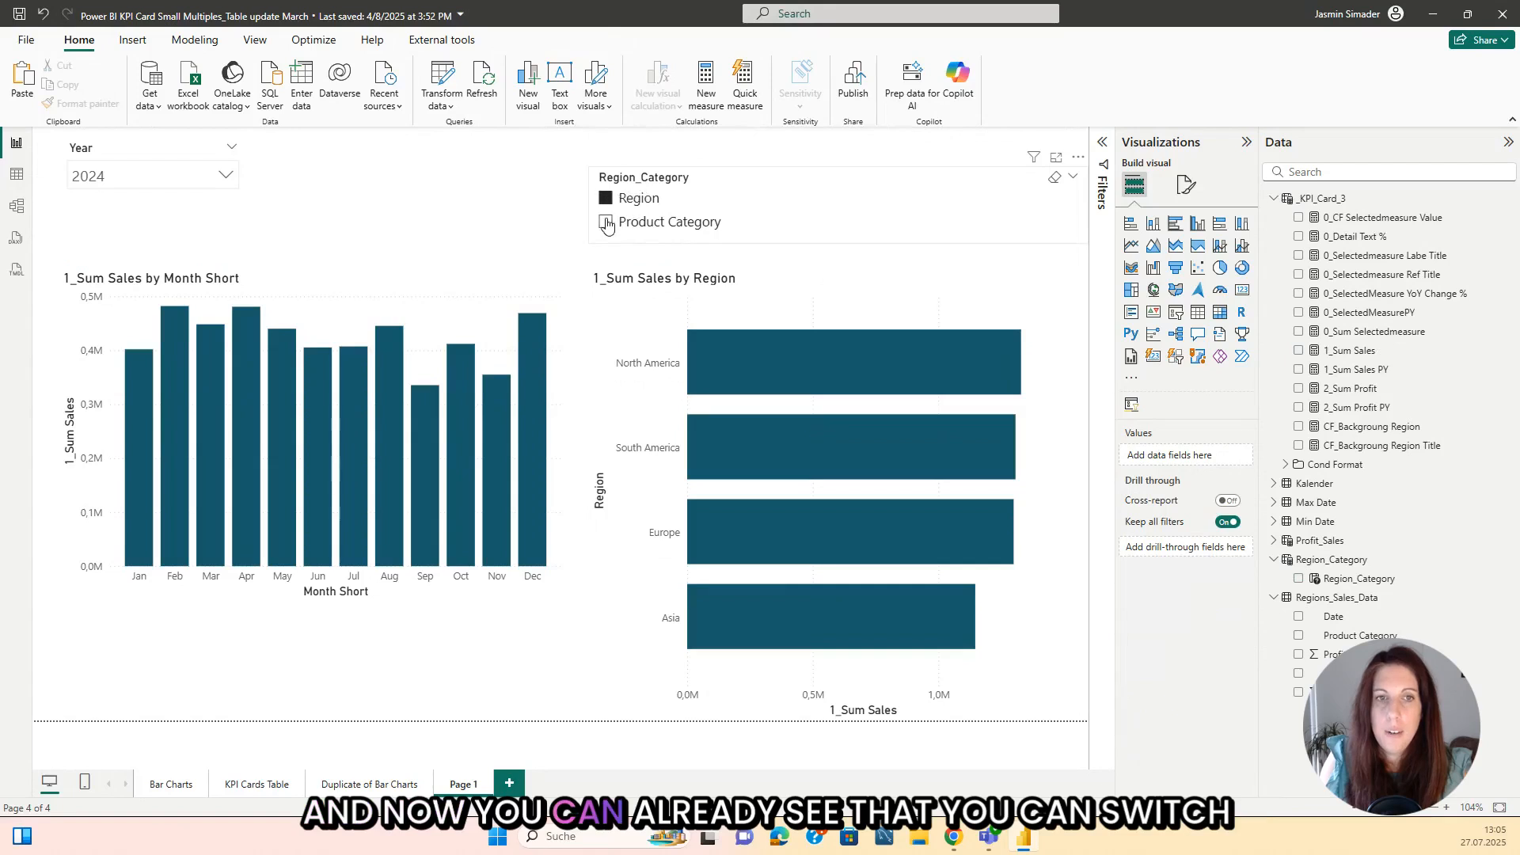
# Step: Check how the bar chart responds when the Region_Category slicer is switched between Product Category and Region
pyautogui.click(606, 223)
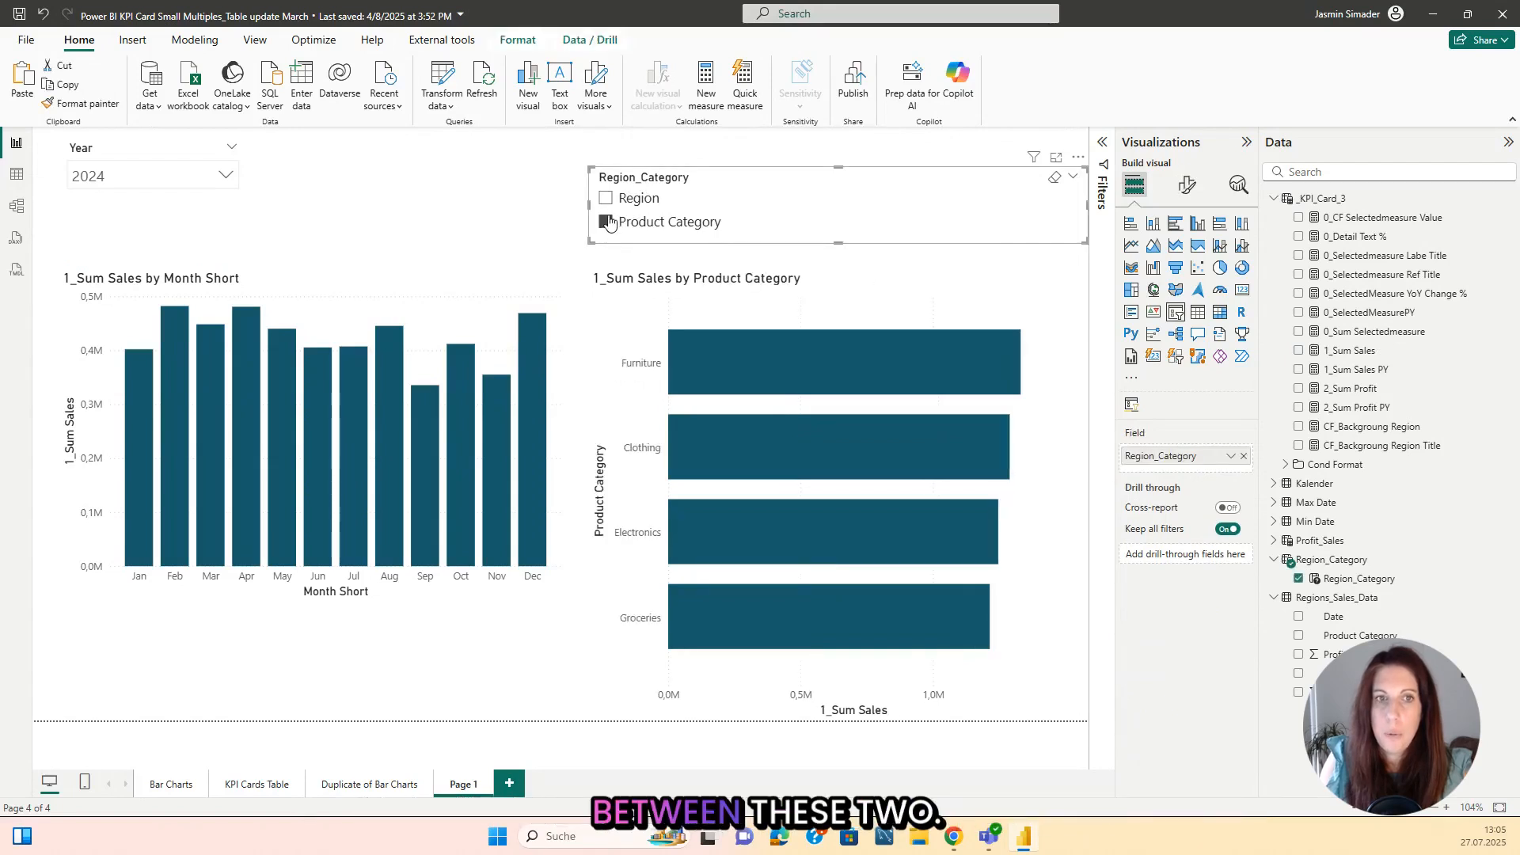
pyautogui.click(607, 199)
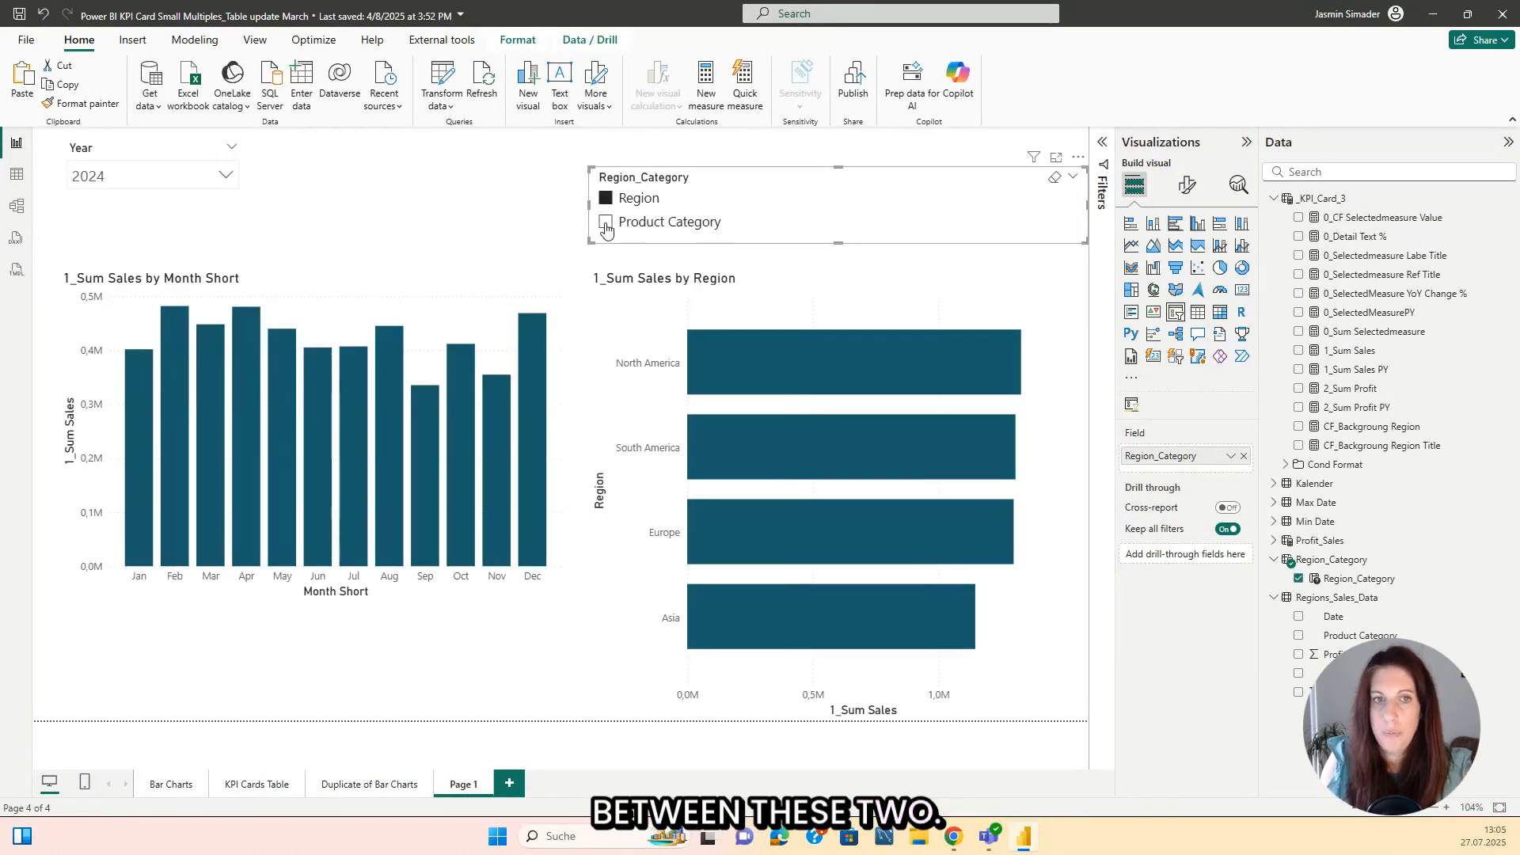
pyautogui.click(606, 225)
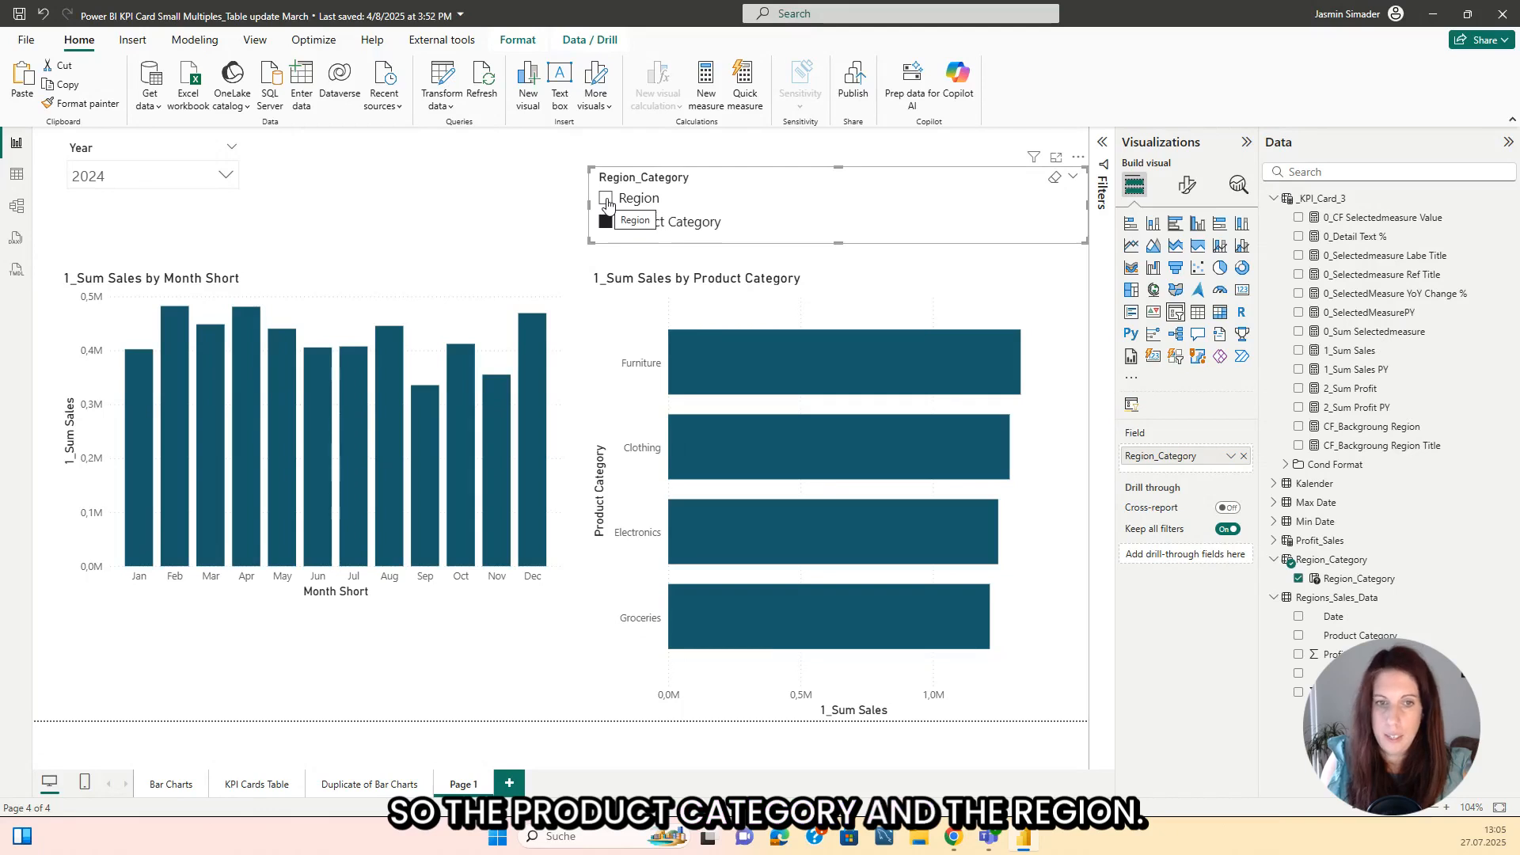
pyautogui.click(607, 200)
pyautogui.click(493, 195)
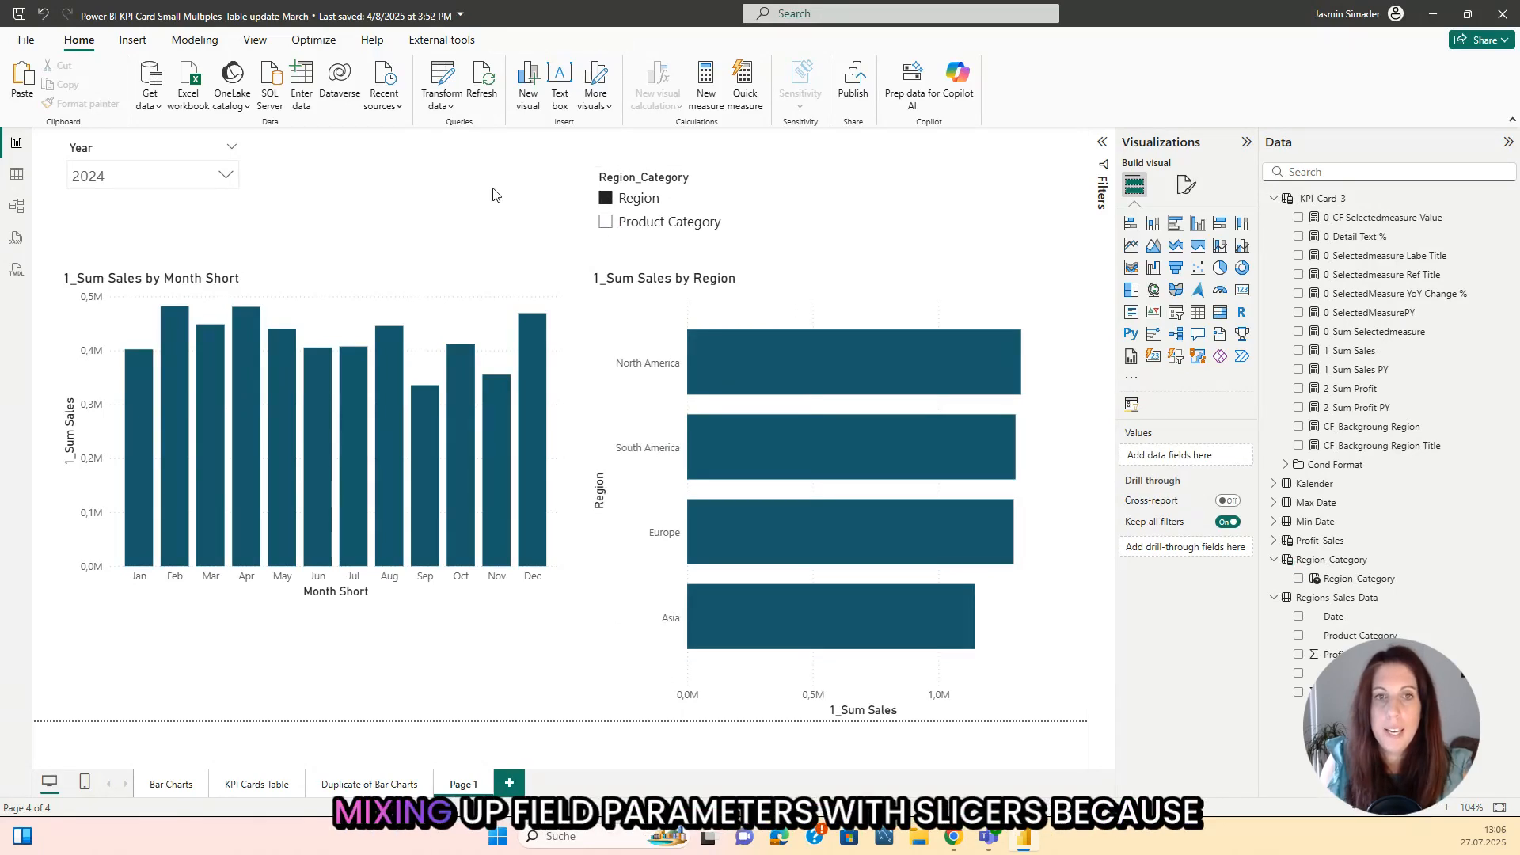
pyautogui.click(782, 223)
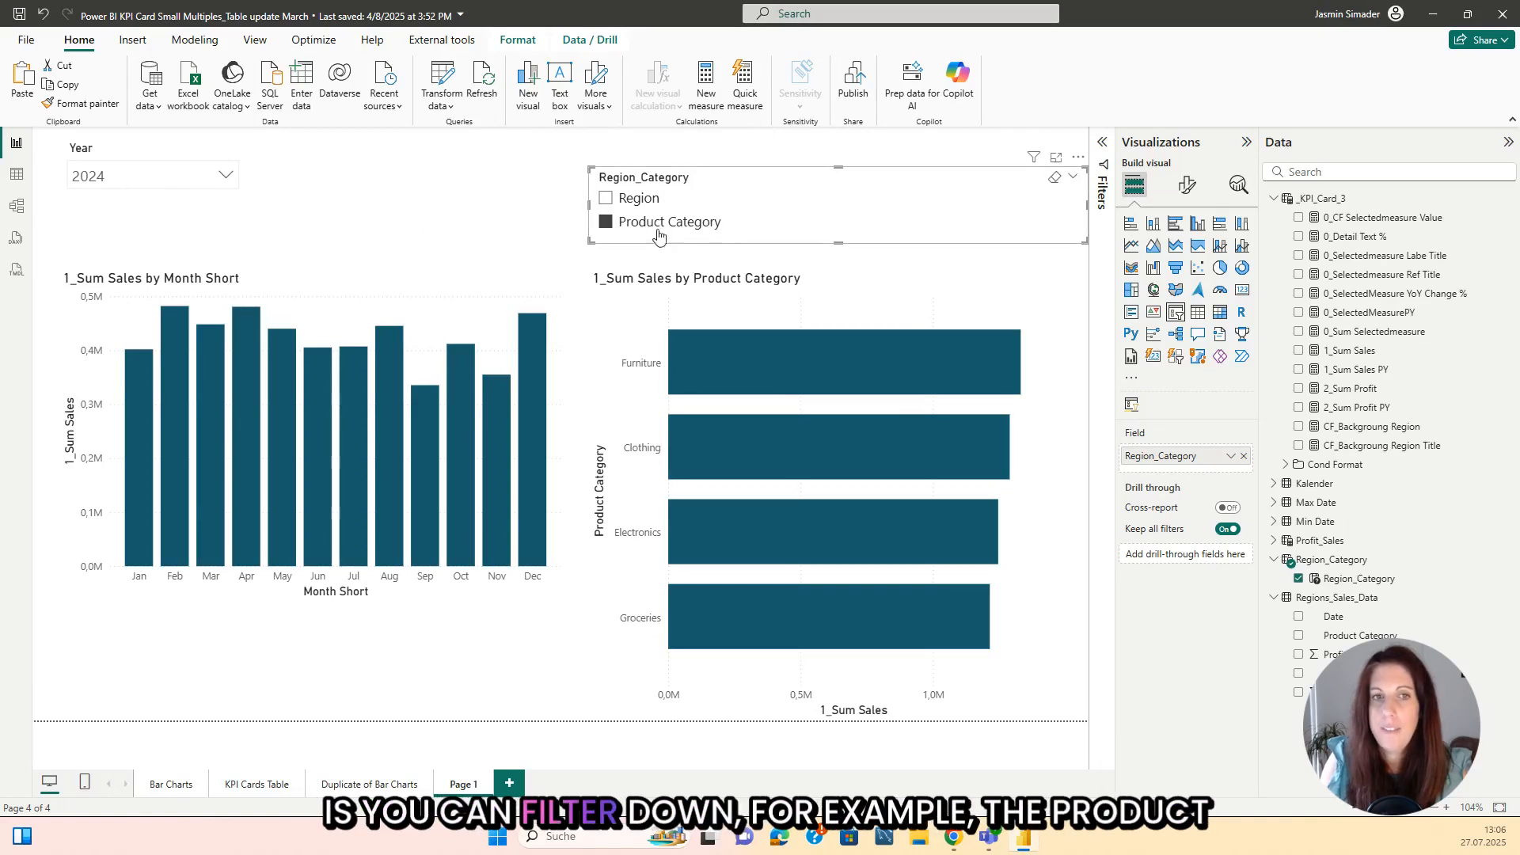
# Step: Examine the rows and columns of the Region_Category parameter table in Table view
pyautogui.click(16, 175)
pyautogui.scroll(-5, 1463, 675)
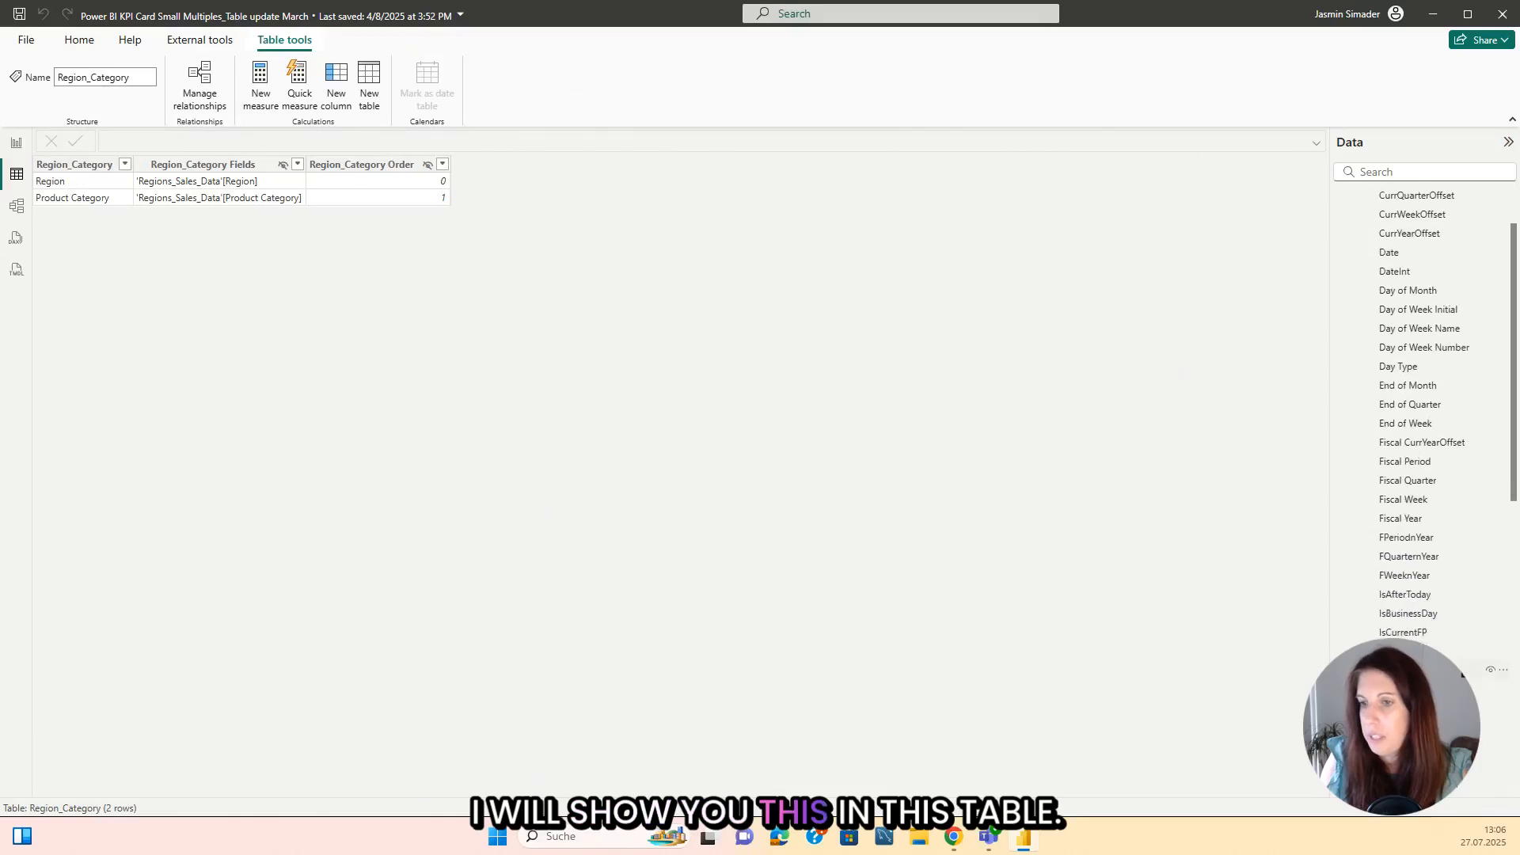
pyautogui.scroll(-1, 1417, 673)
pyautogui.click(1410, 781)
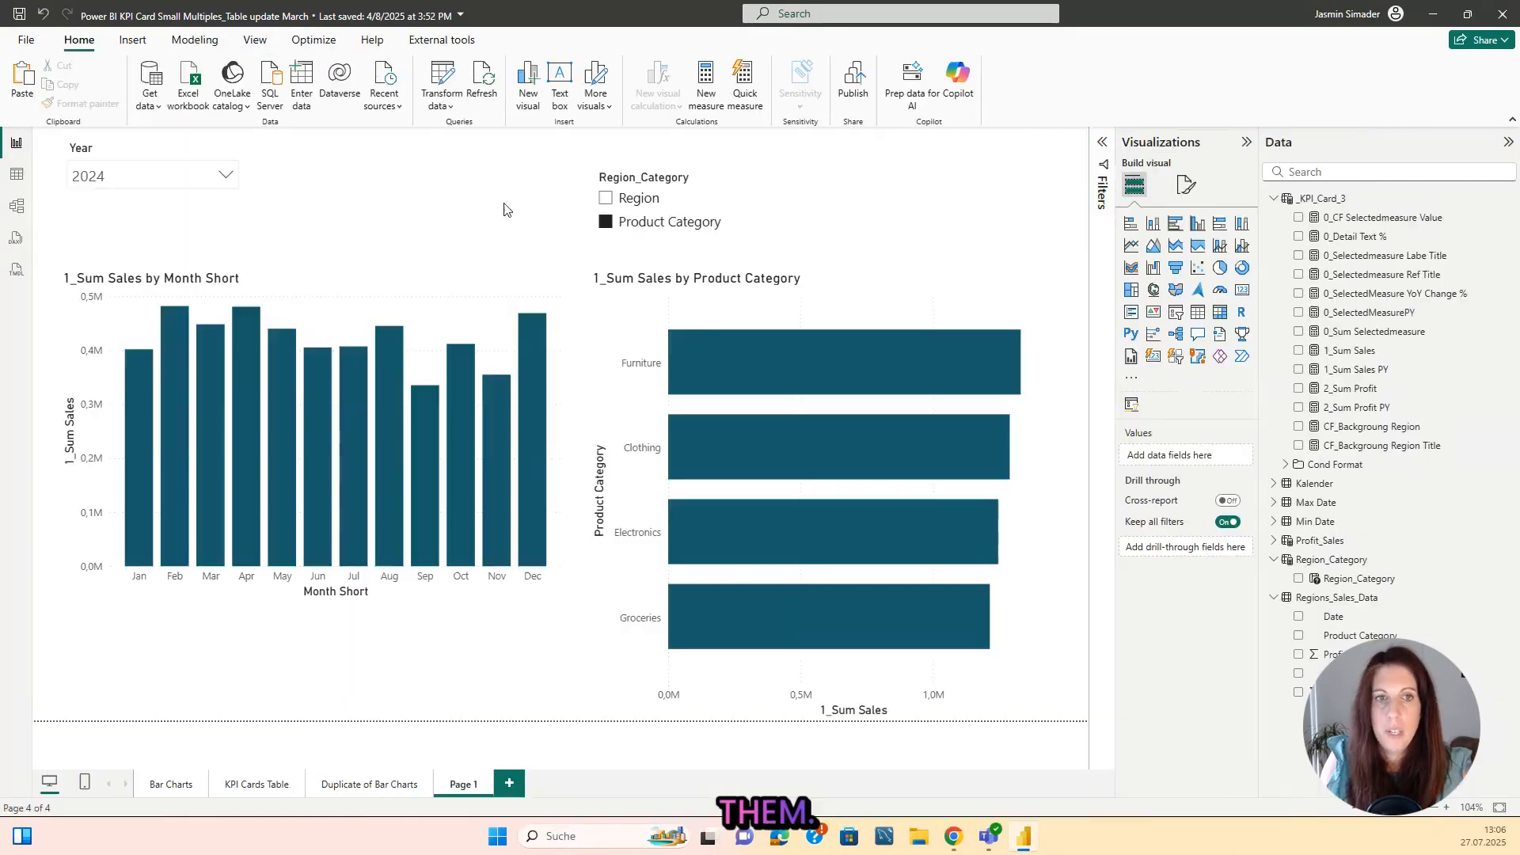
# Step: Switch the bar chart between Region and Product Category once more and clear the Region_Category slicer's selection
pyautogui.click(718, 211)
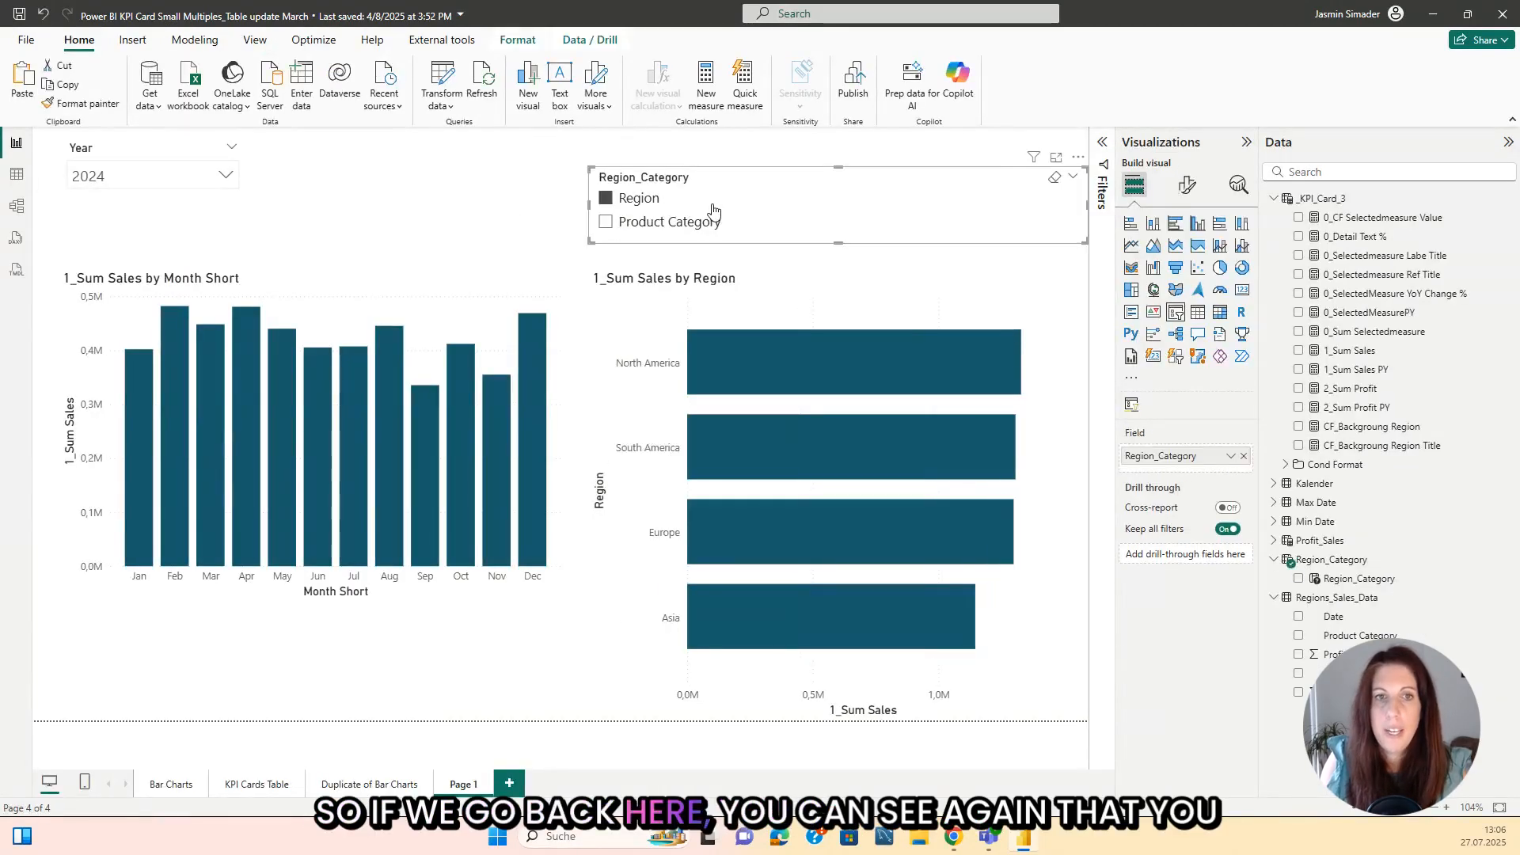
pyautogui.click(605, 223)
pyautogui.click(607, 203)
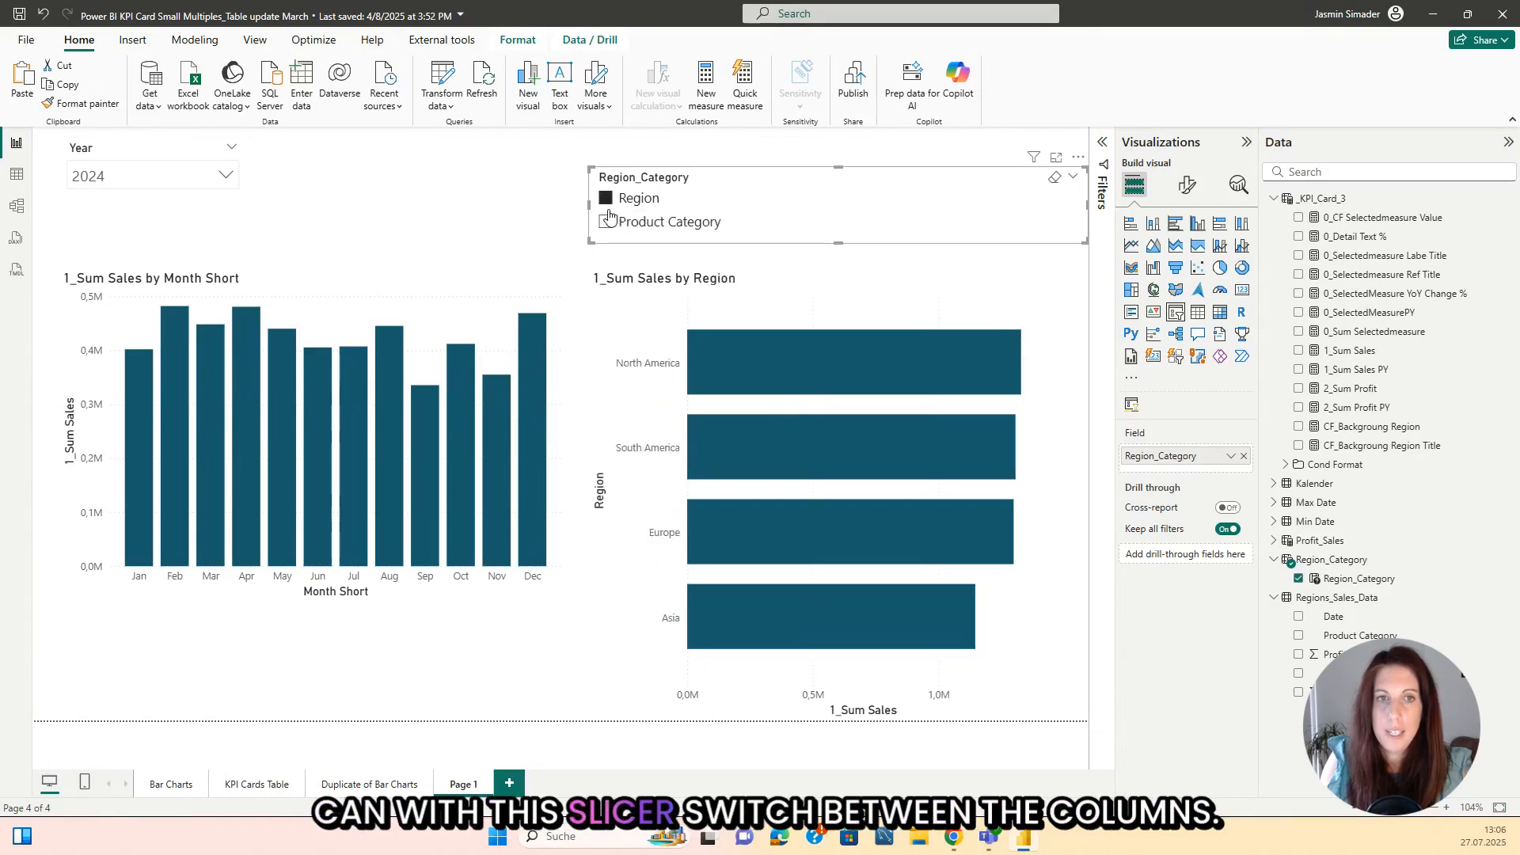
pyautogui.click(607, 225)
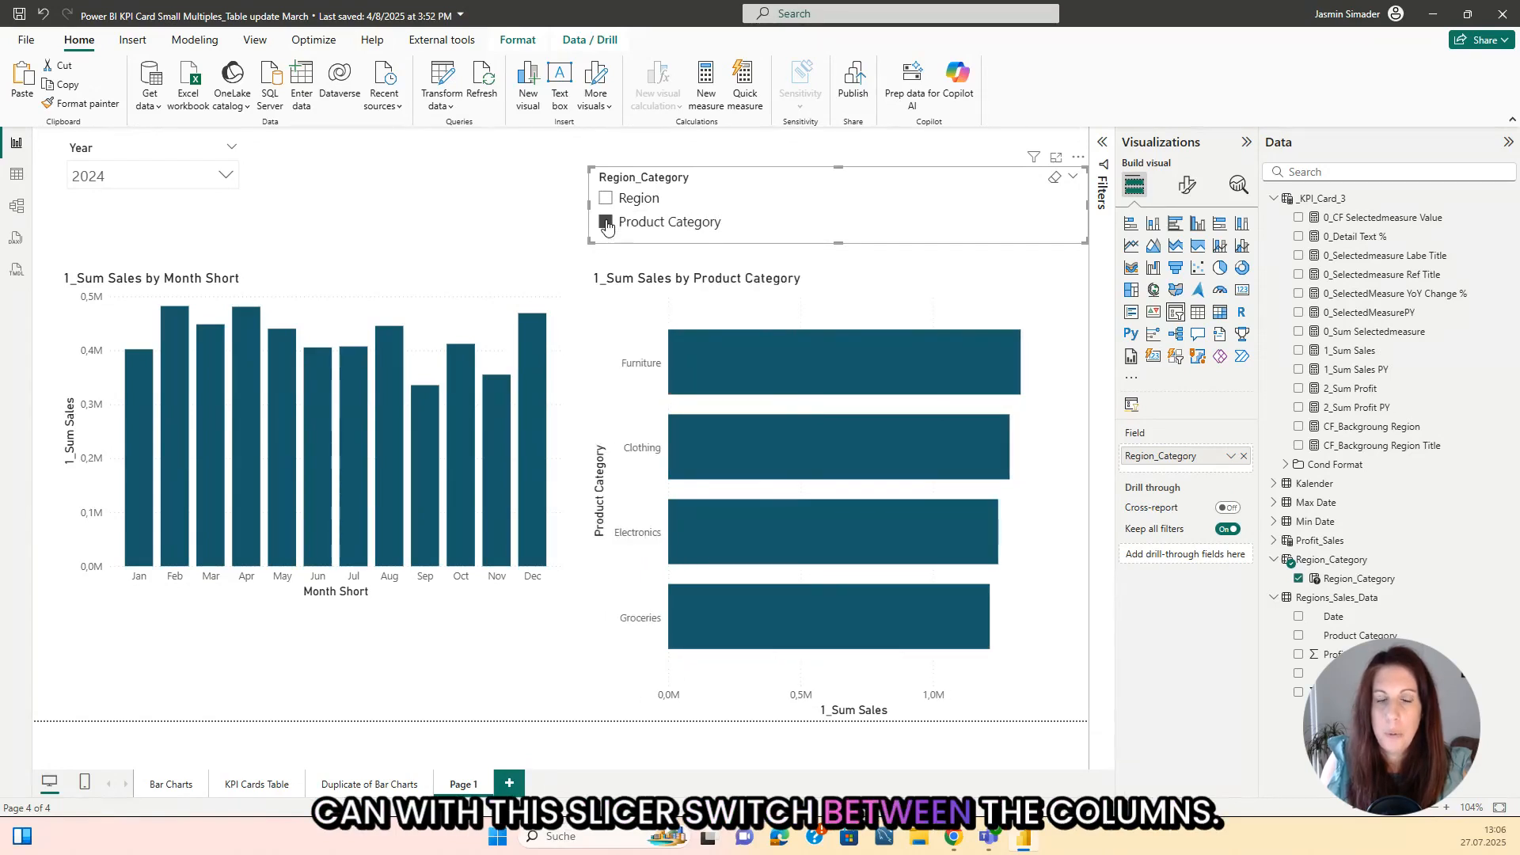
pyautogui.click(821, 212)
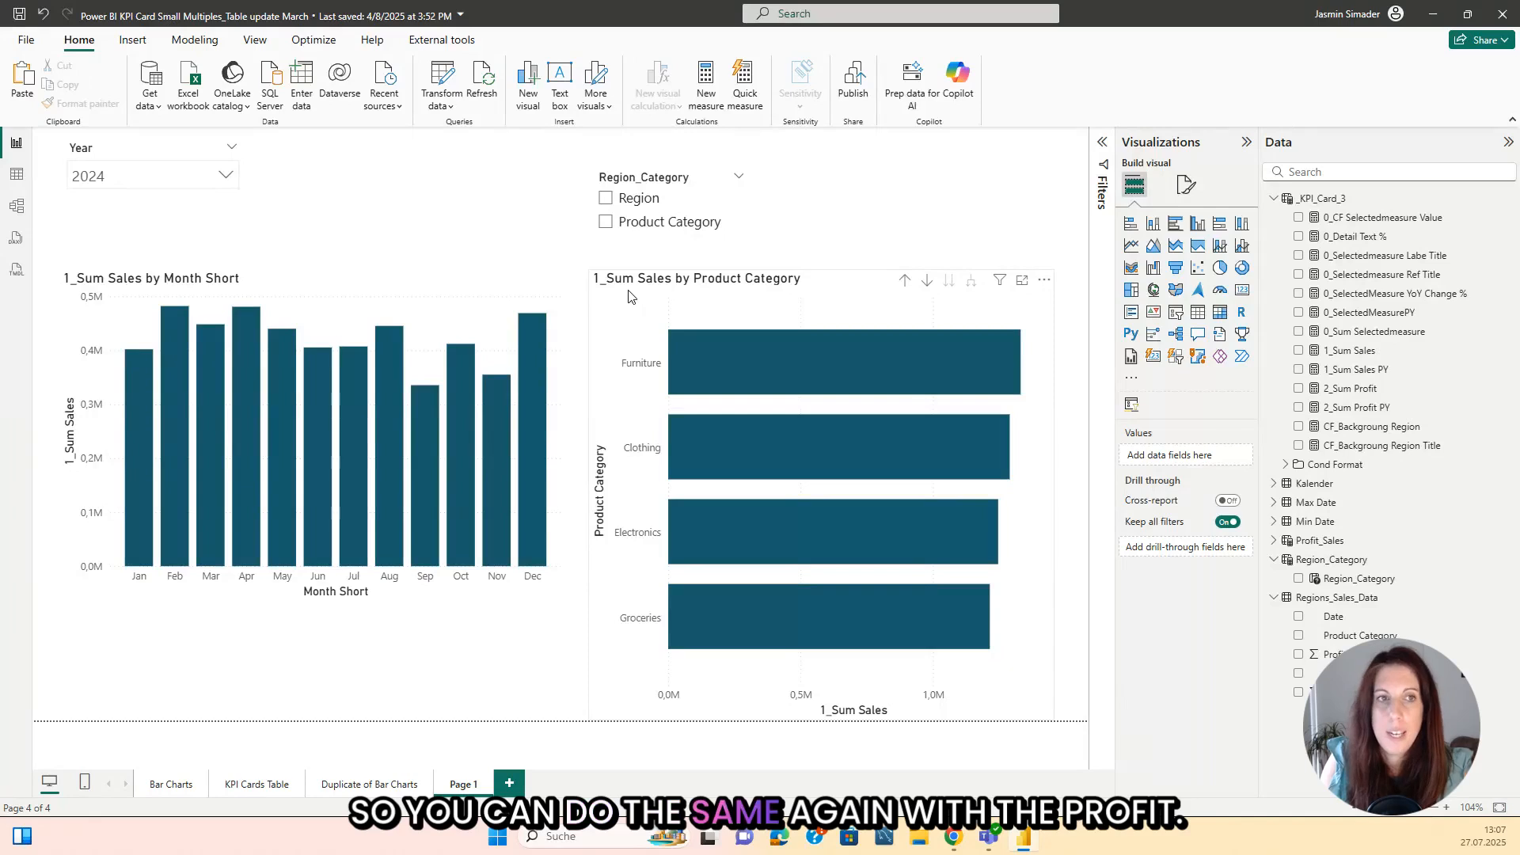
# Step: Create a fields parameter named sales_profit containing 1_Sum Sales and 2_Sum Profit, with its slicer added to the page
pyautogui.click(219, 49)
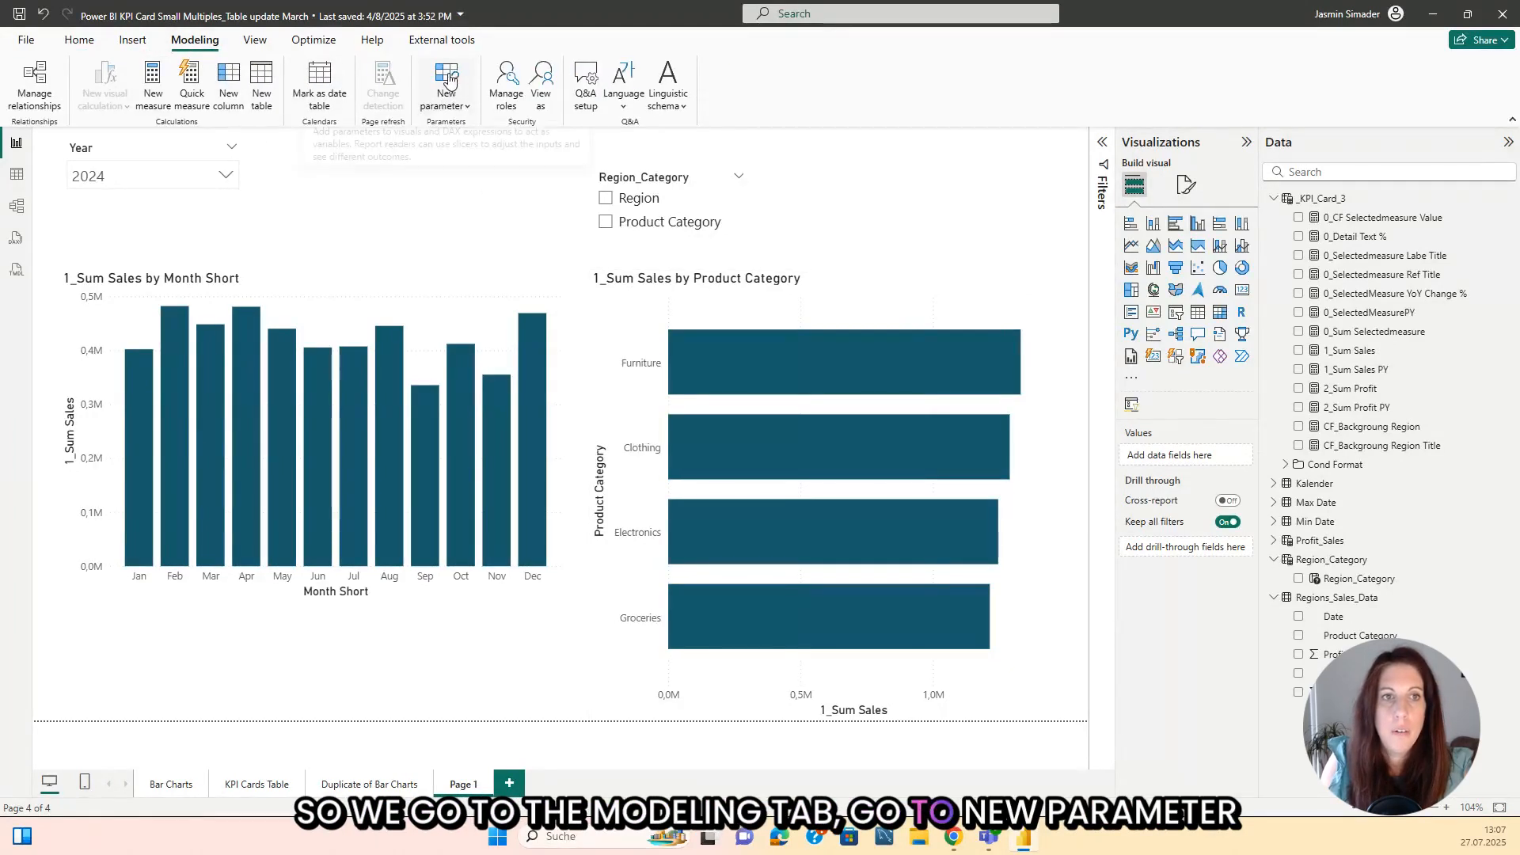
pyautogui.click(446, 105)
pyautogui.click(455, 163)
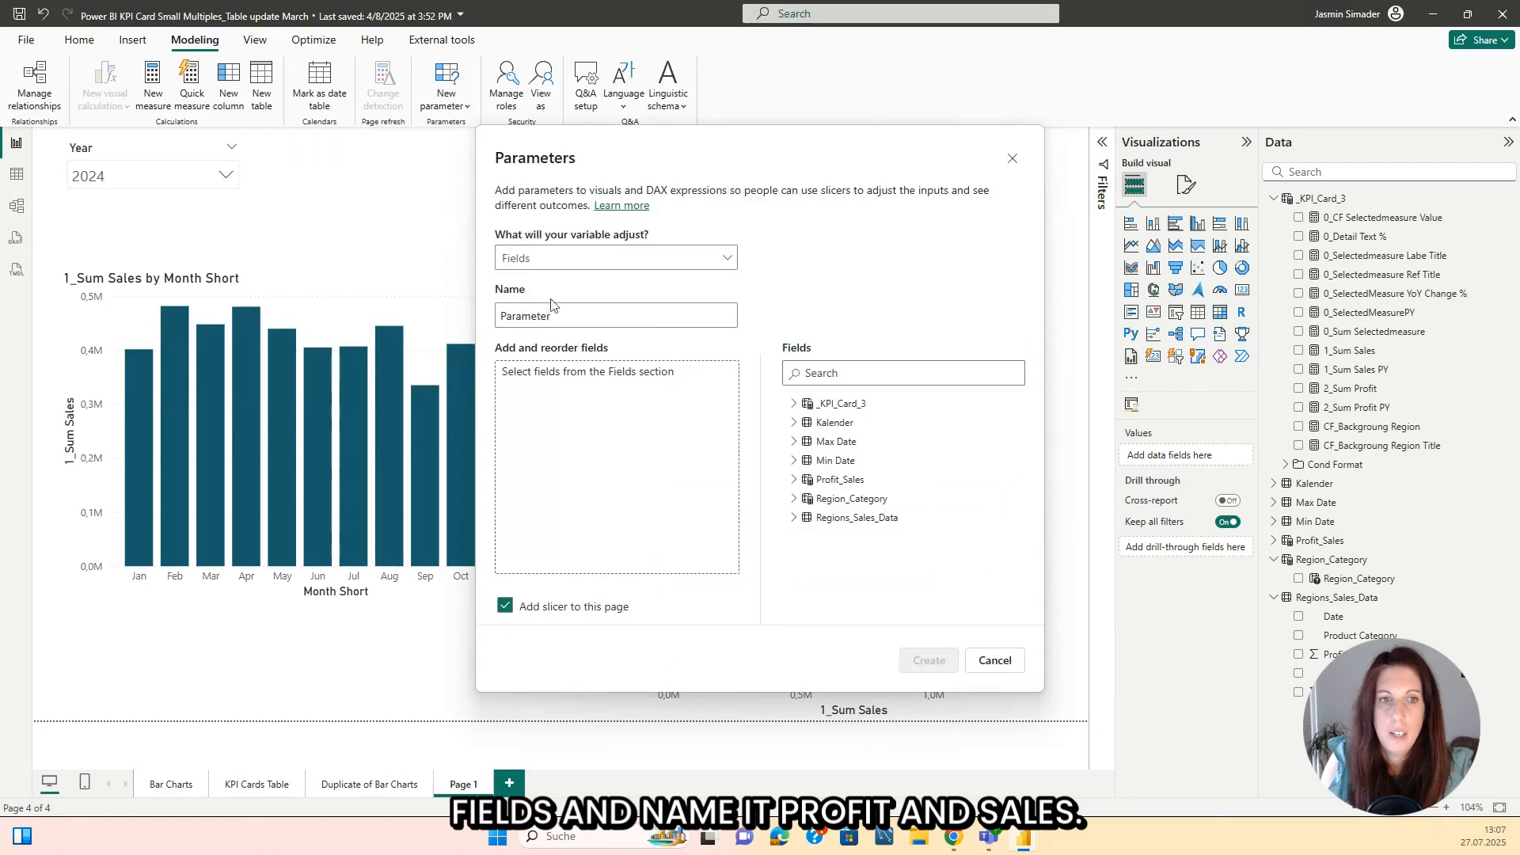
pyautogui.moveTo(521, 317); pyautogui.dragTo(441, 295)
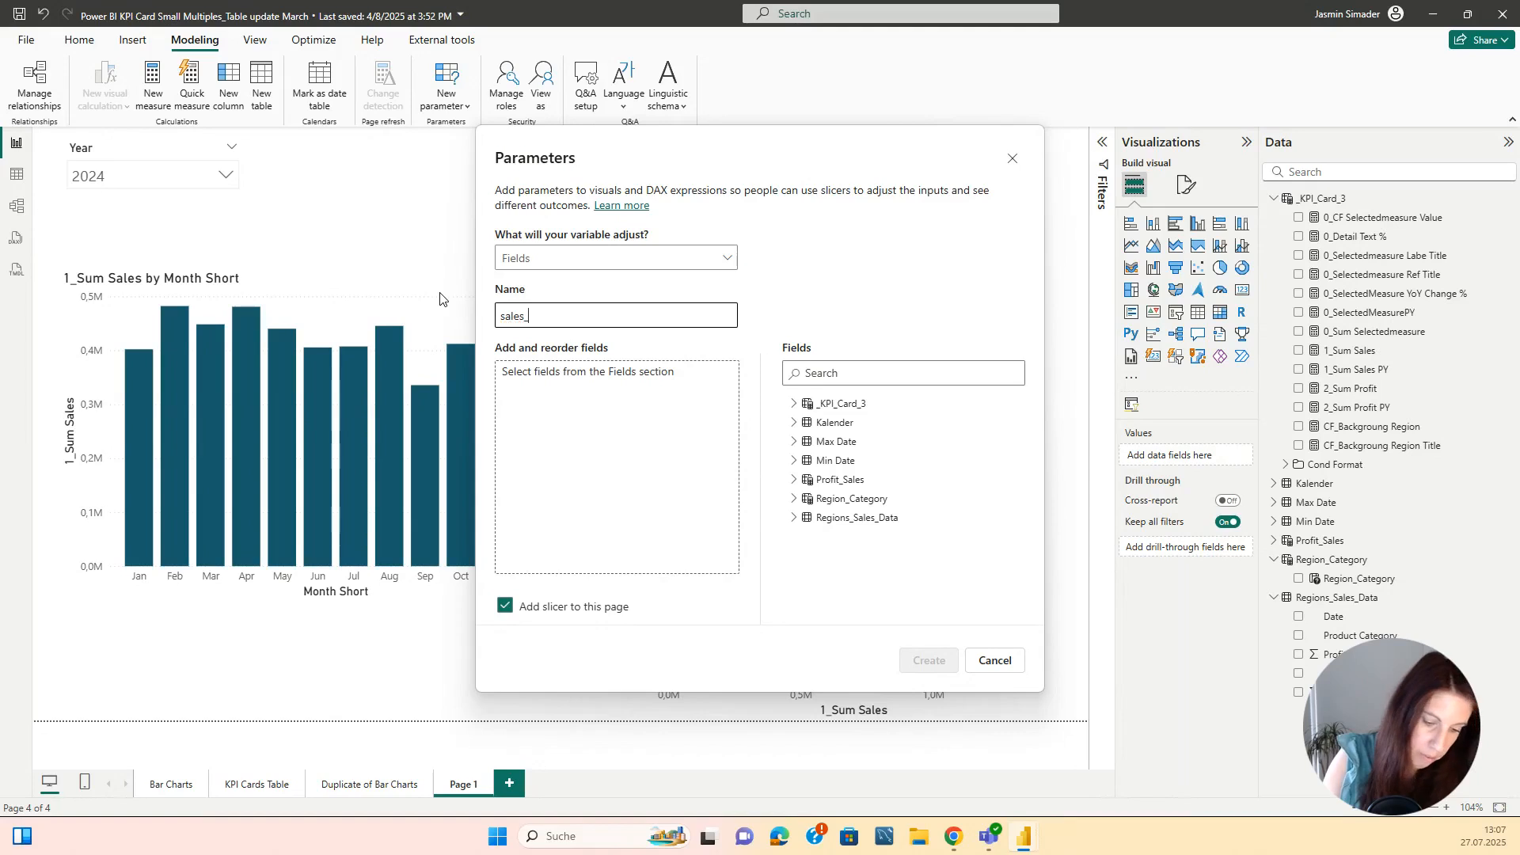
pyautogui.click(843, 375)
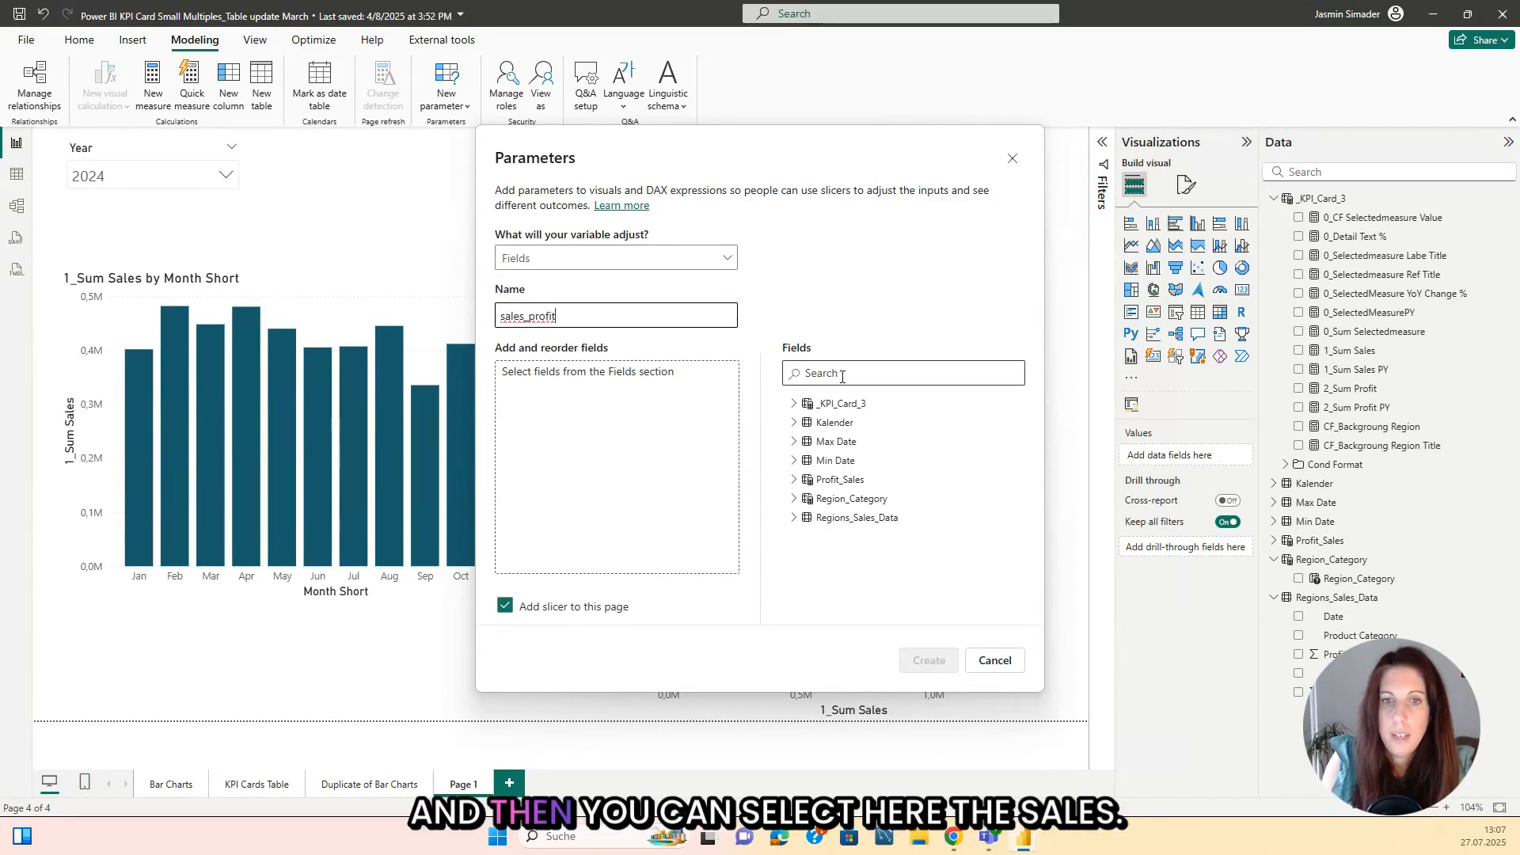
pyautogui.write('Sales')
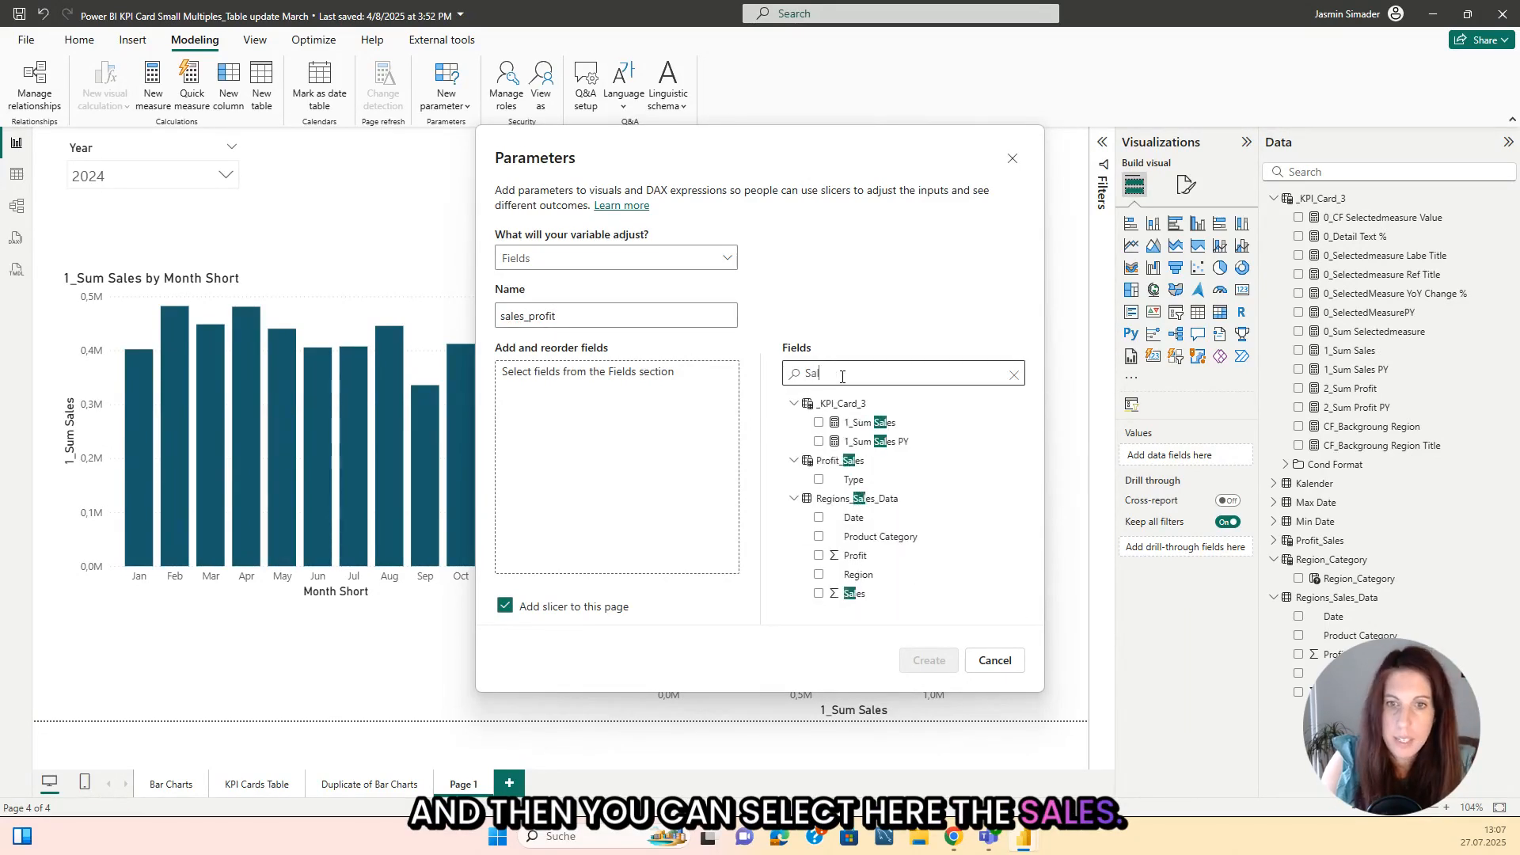
pyautogui.click(819, 422)
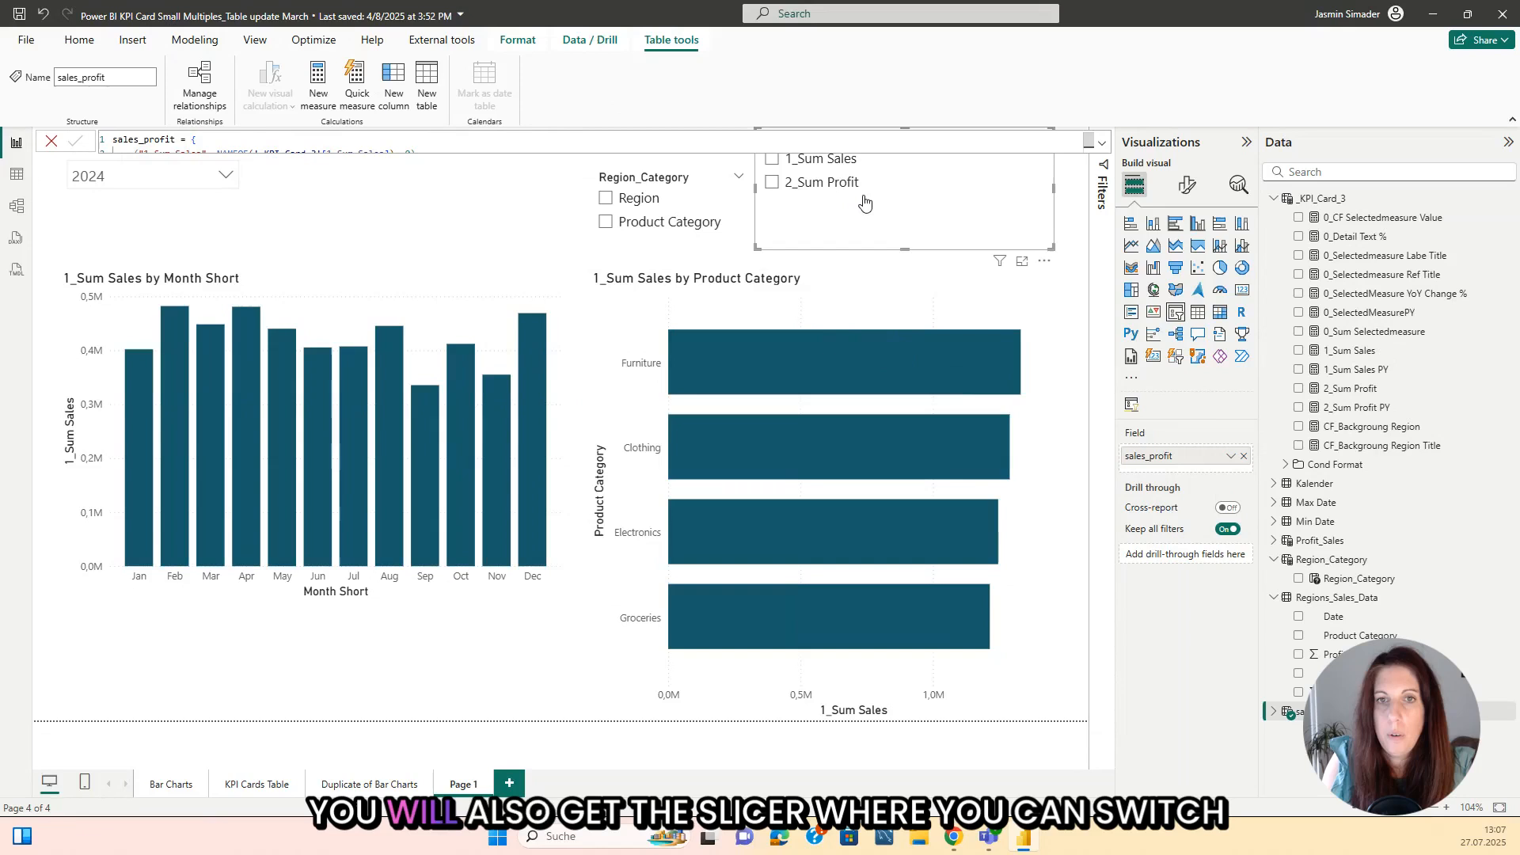
# Step: Select 2_Sum Profit in the sales_profit slicer and place the slicer beside the Region_Category slicer, above the horizontal bar chart
pyautogui.click(863, 192)
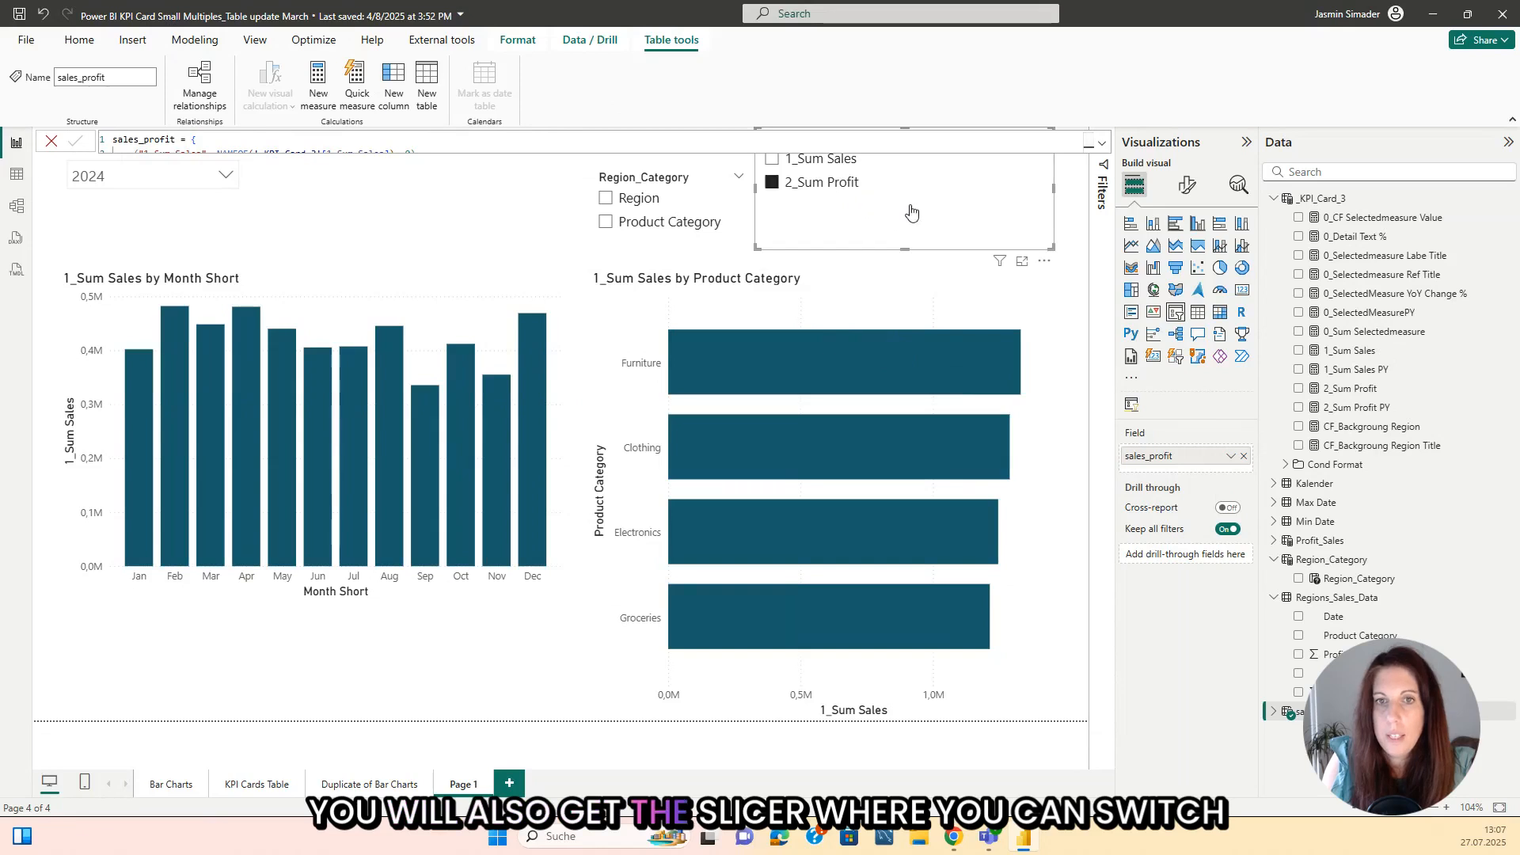
pyautogui.moveTo(911, 219); pyautogui.dragTo(930, 263)
pyautogui.click(924, 285)
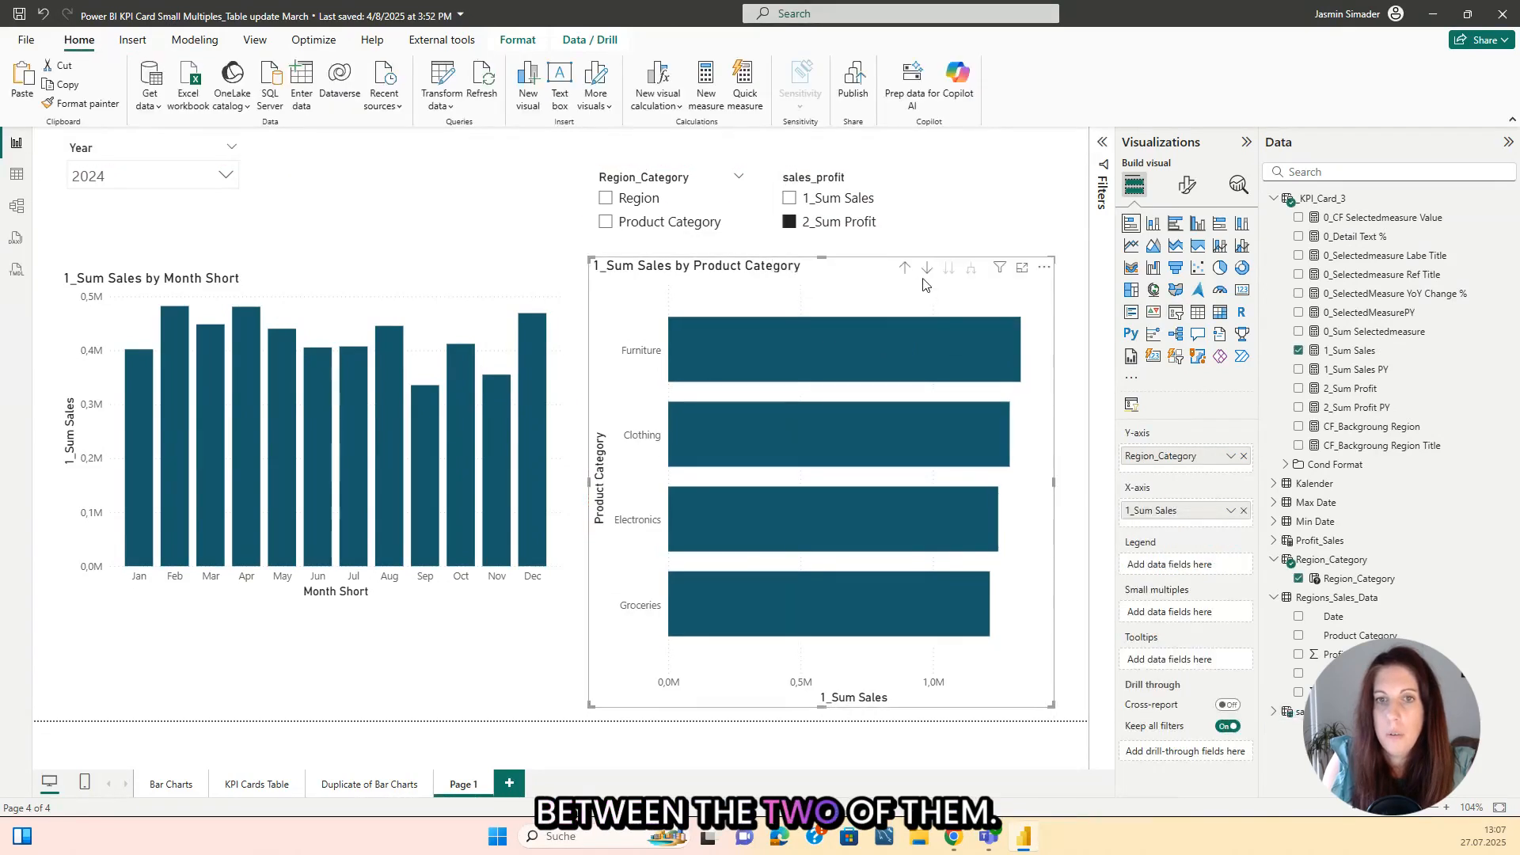
pyautogui.click(924, 285)
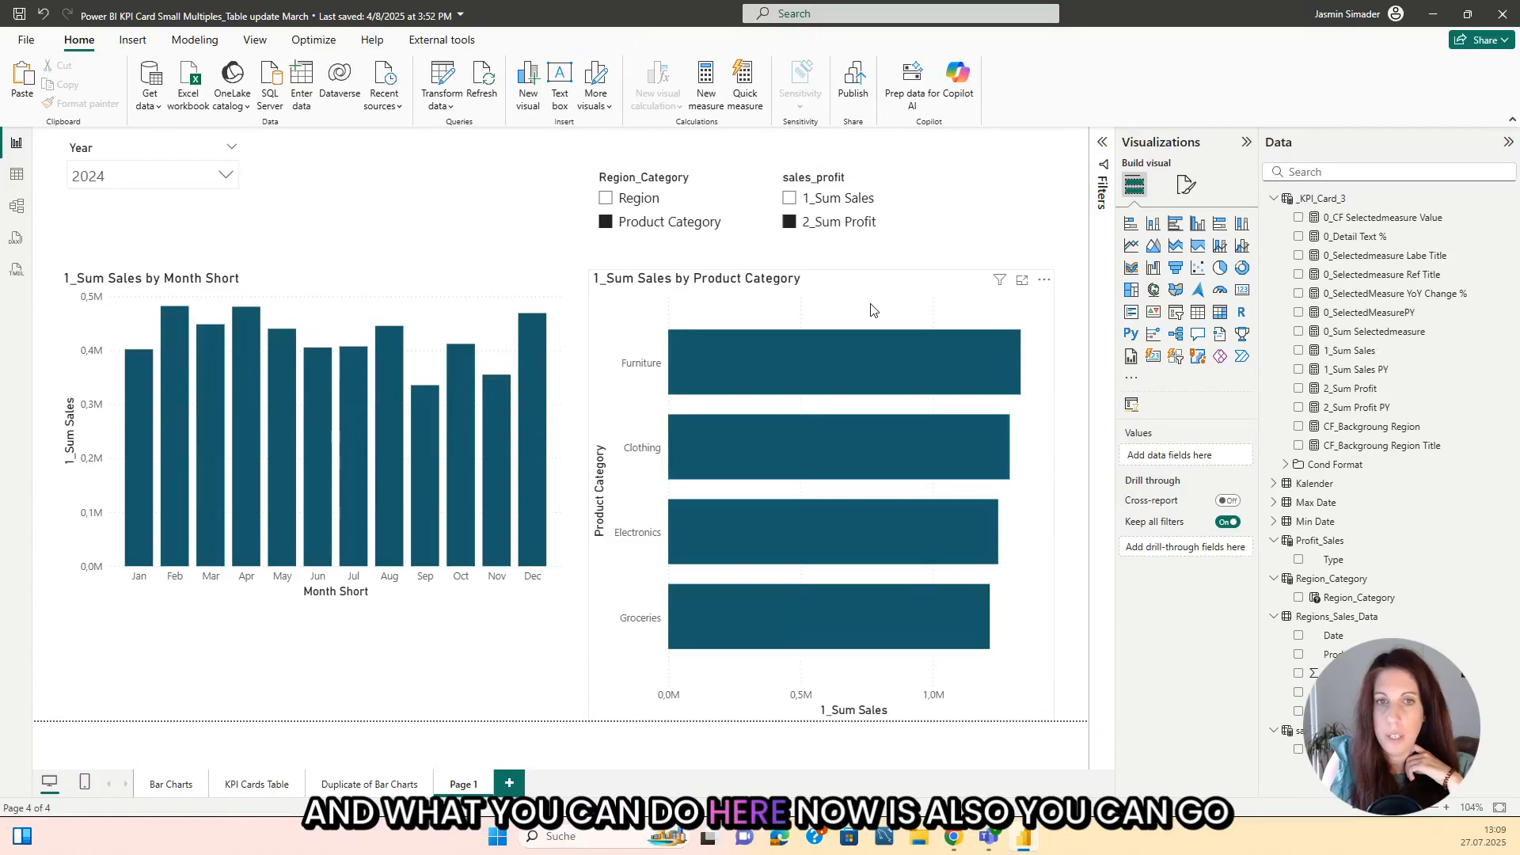
# Step: Replace 1_Sum Sales with the sales_profit parameter on the horizontal bar chart's X-axis
pyautogui.click(871, 309)
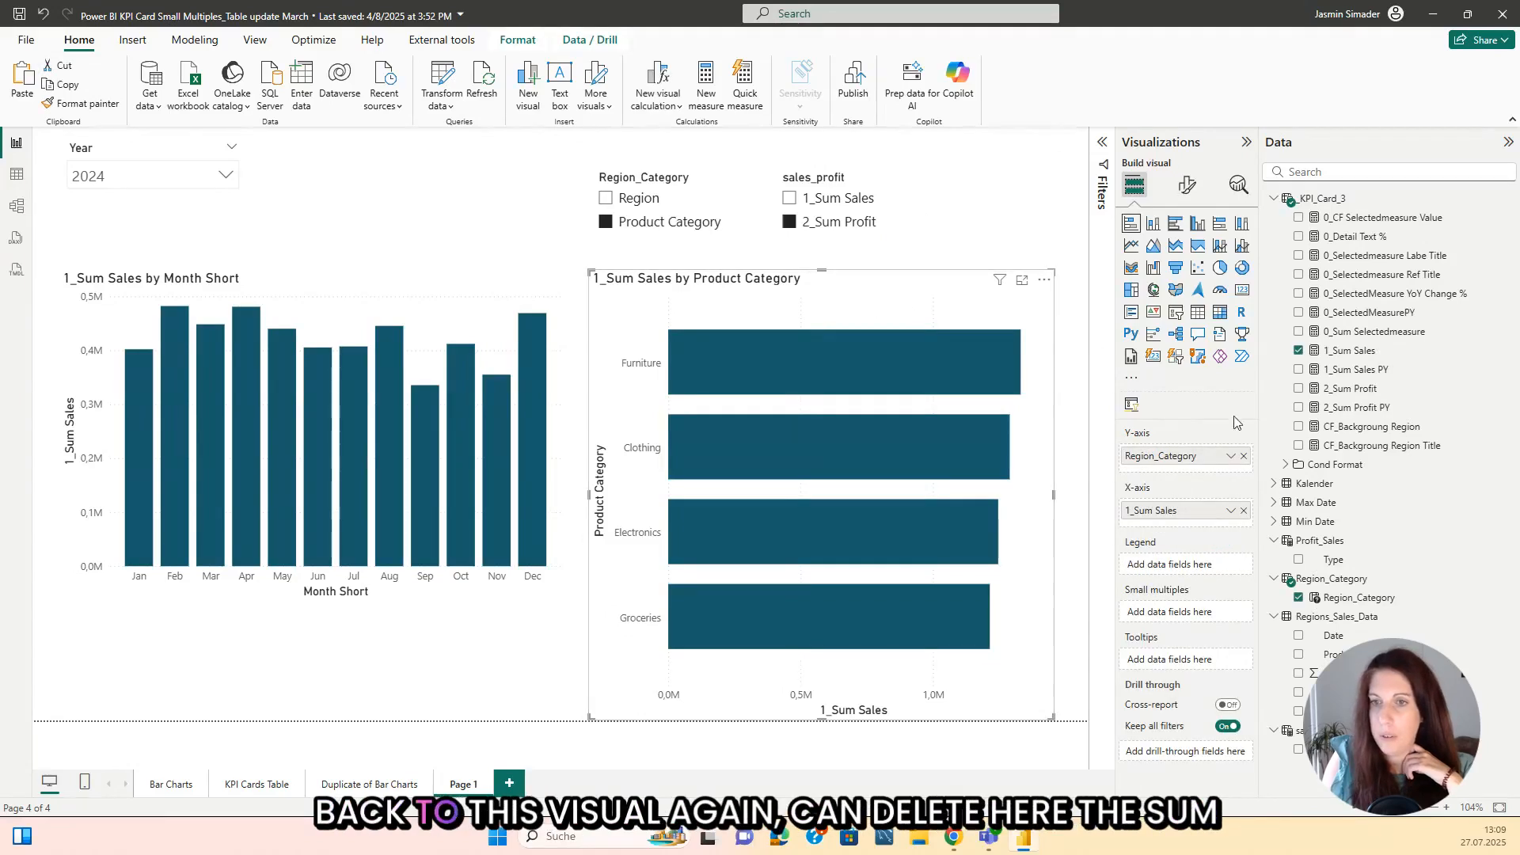
pyautogui.click(1243, 512)
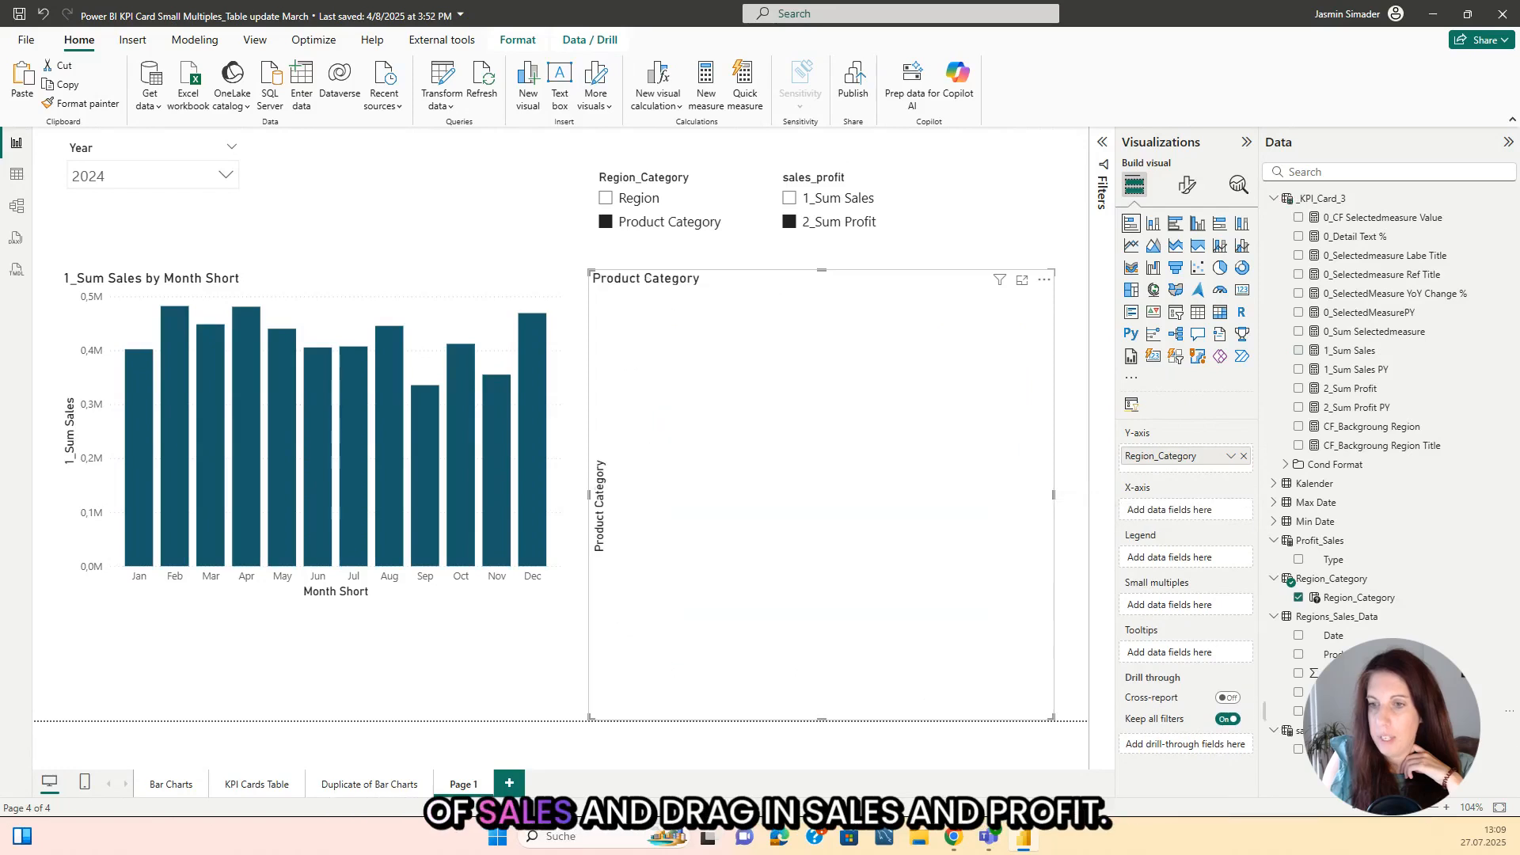
pyautogui.moveTo(1330, 749); pyautogui.dragTo(1184, 514)
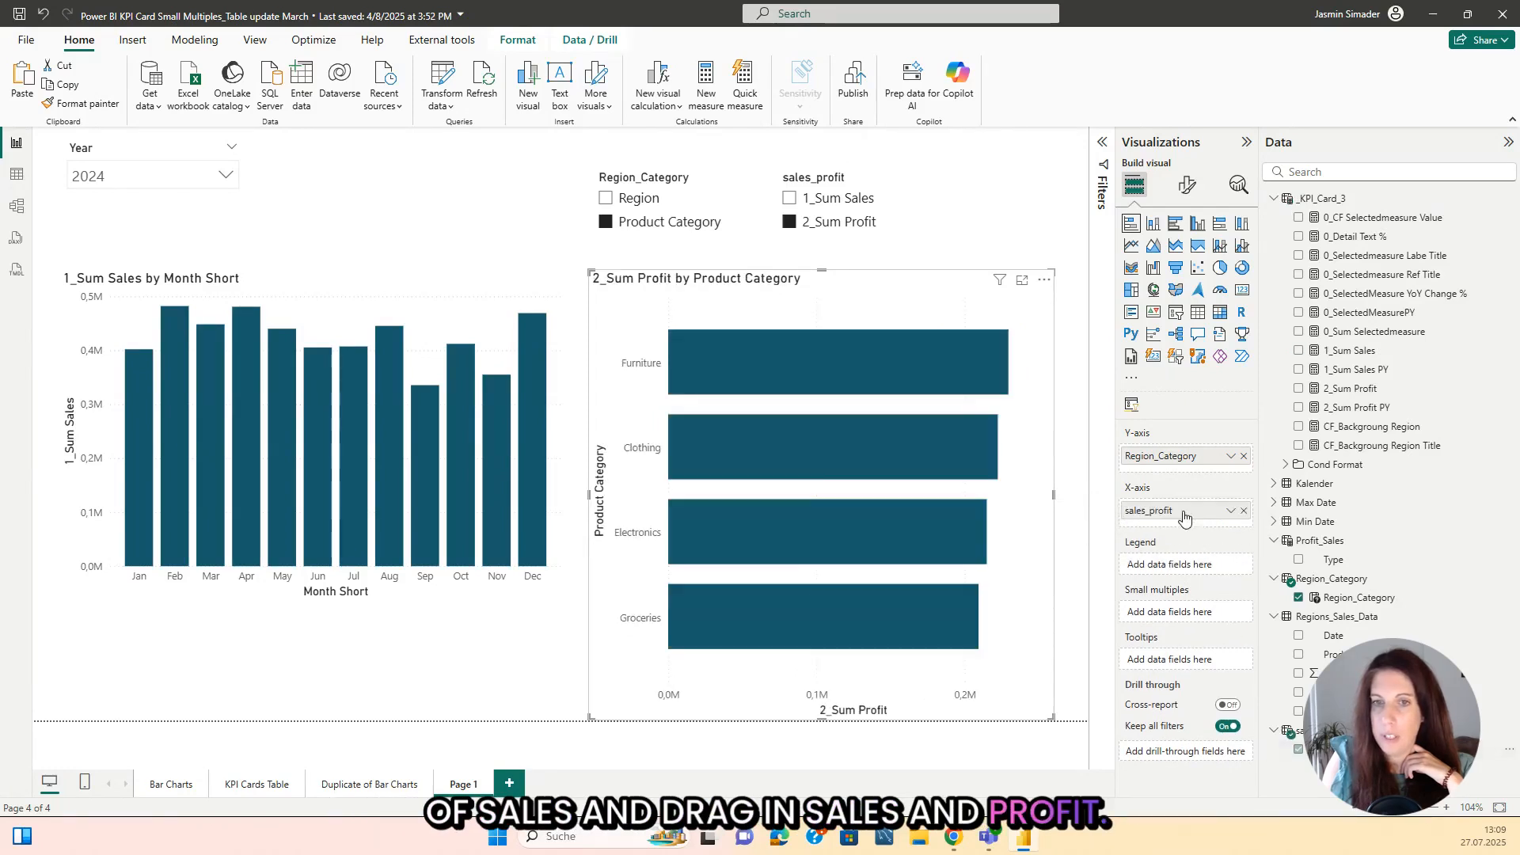
# Step: Check how the horizontal bar chart responds to switching between sales and profit and to choosing Region, ending on 1_Sum Sales
pyautogui.click(789, 200)
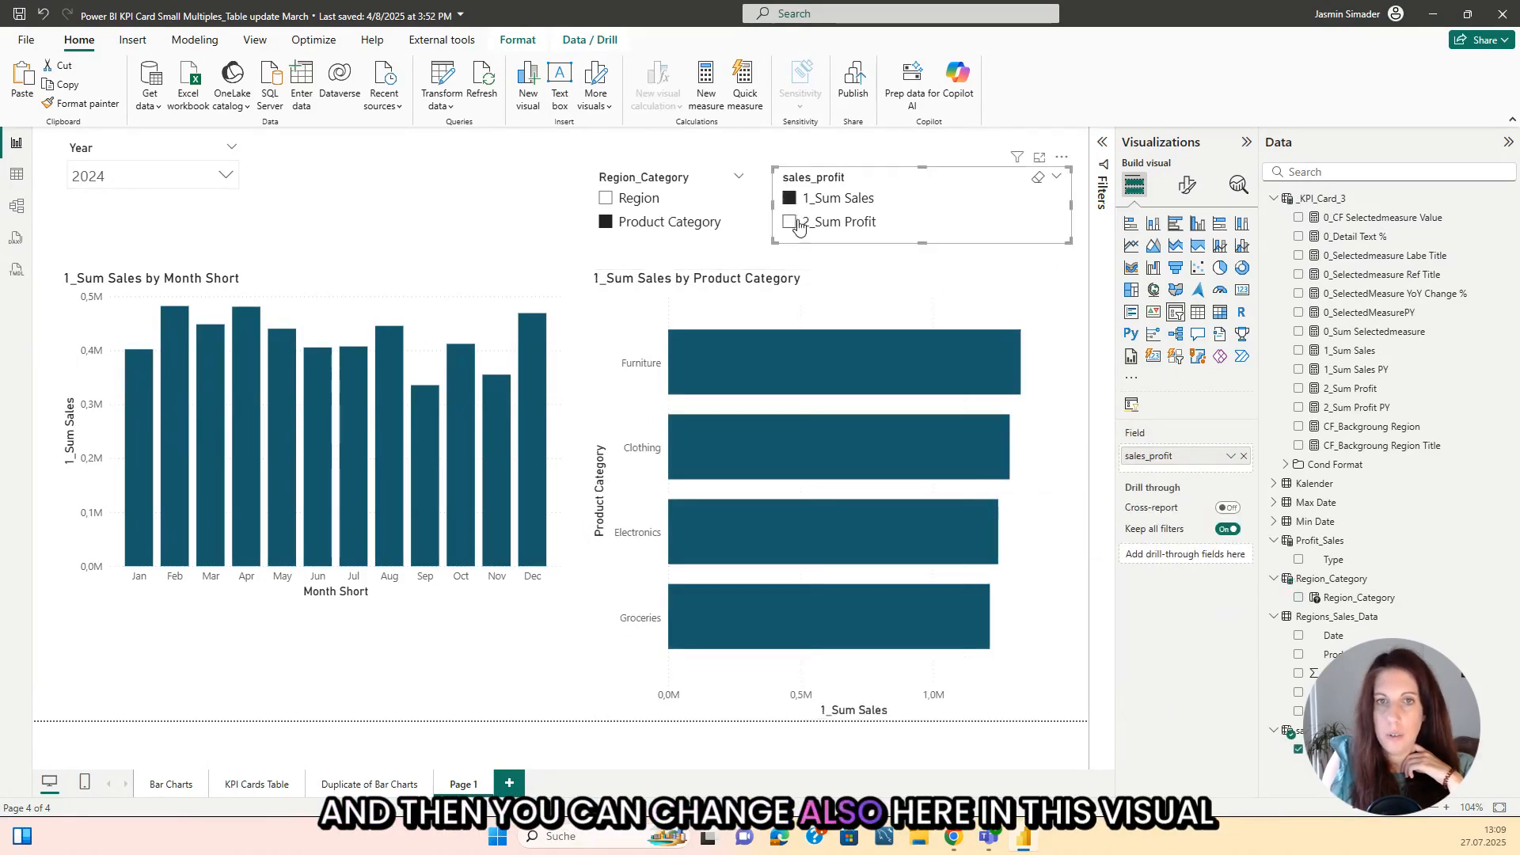
pyautogui.click(791, 223)
pyautogui.click(790, 198)
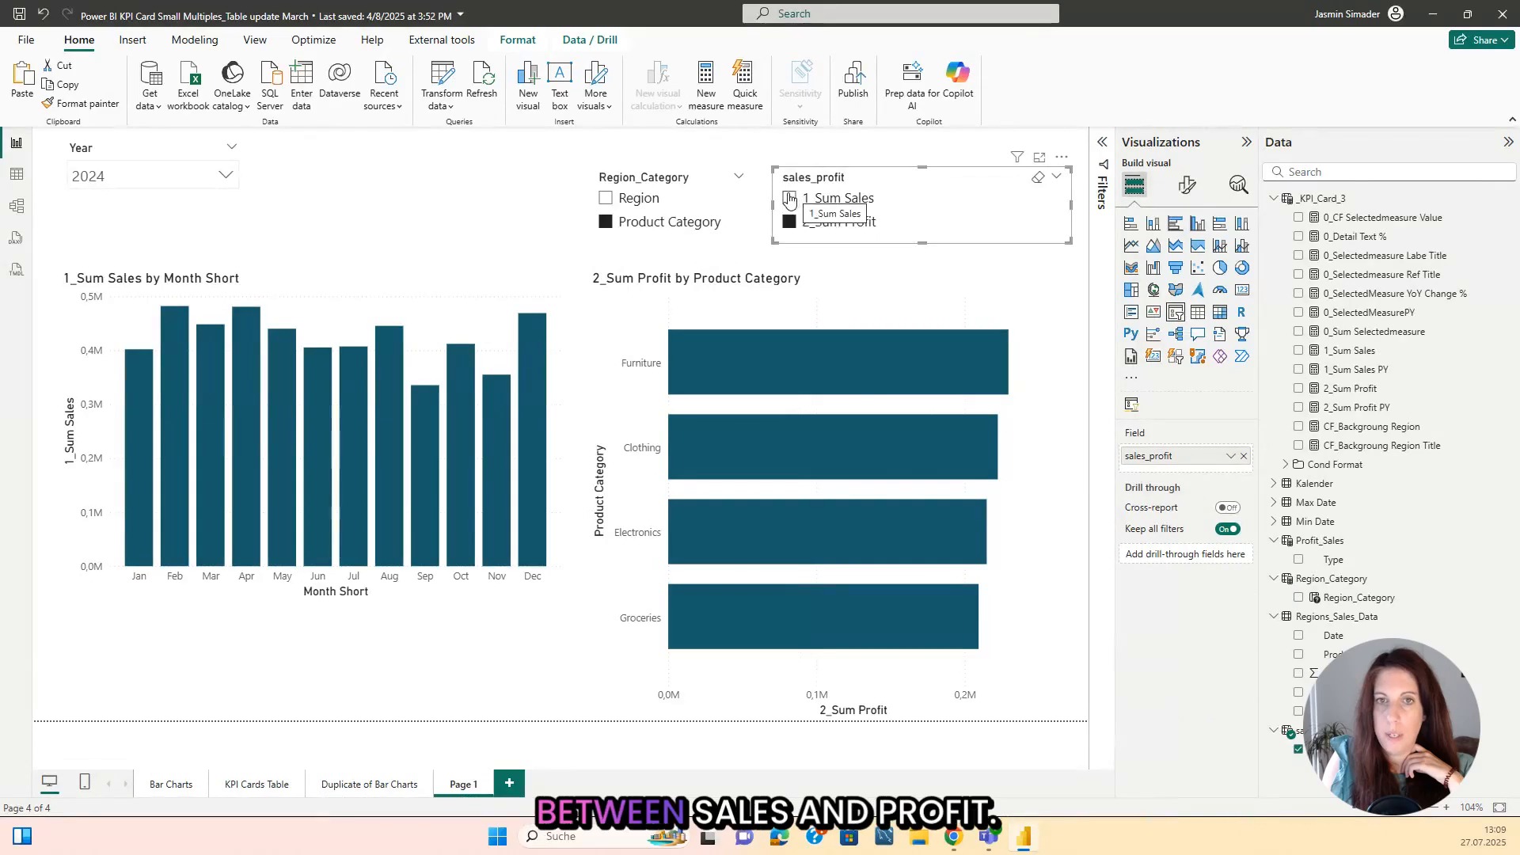
pyautogui.click(789, 223)
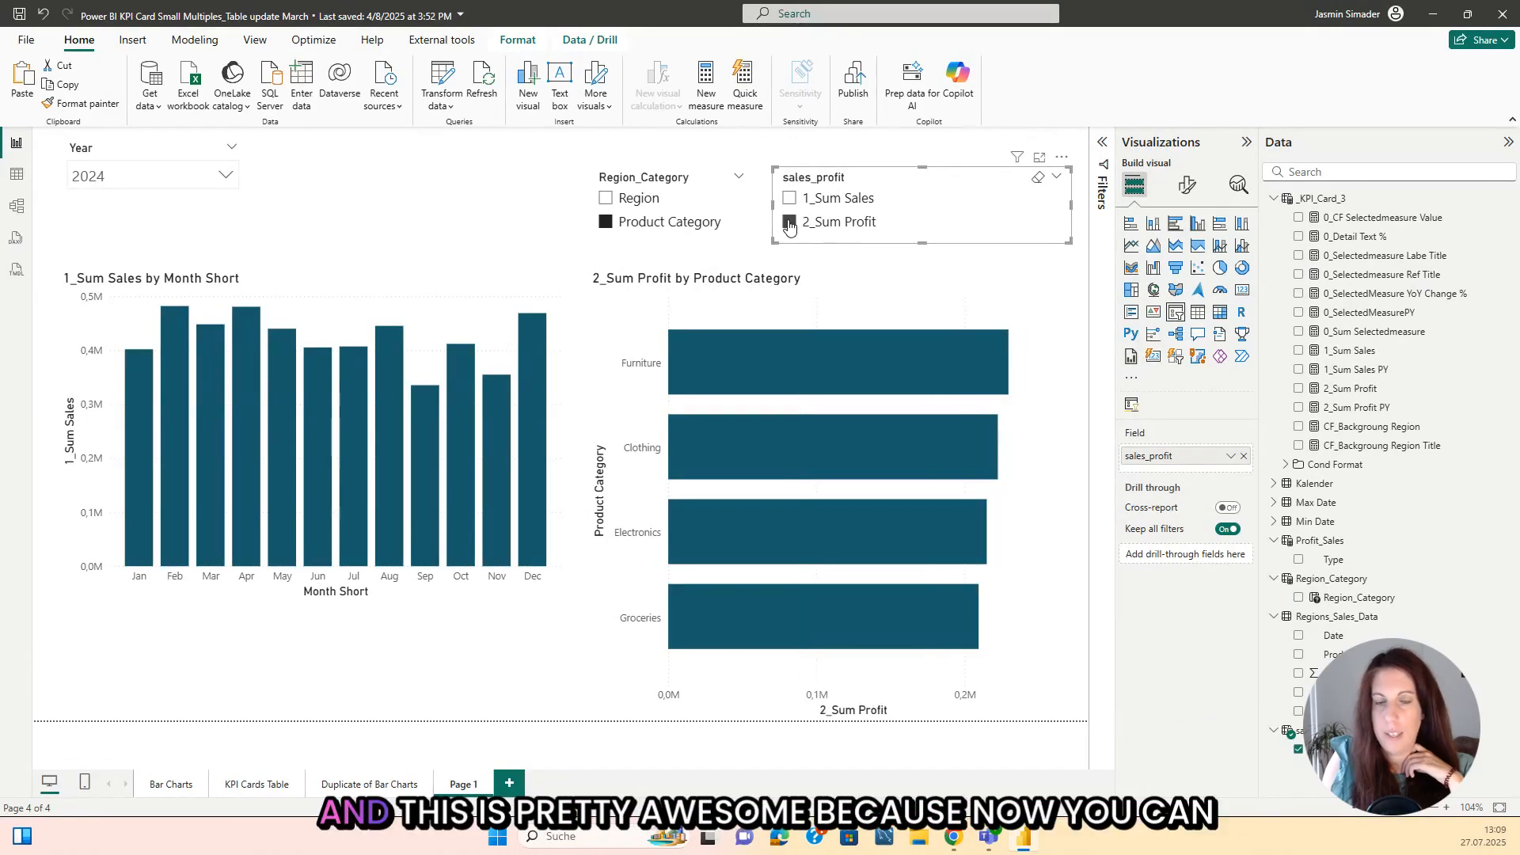
pyautogui.click(606, 199)
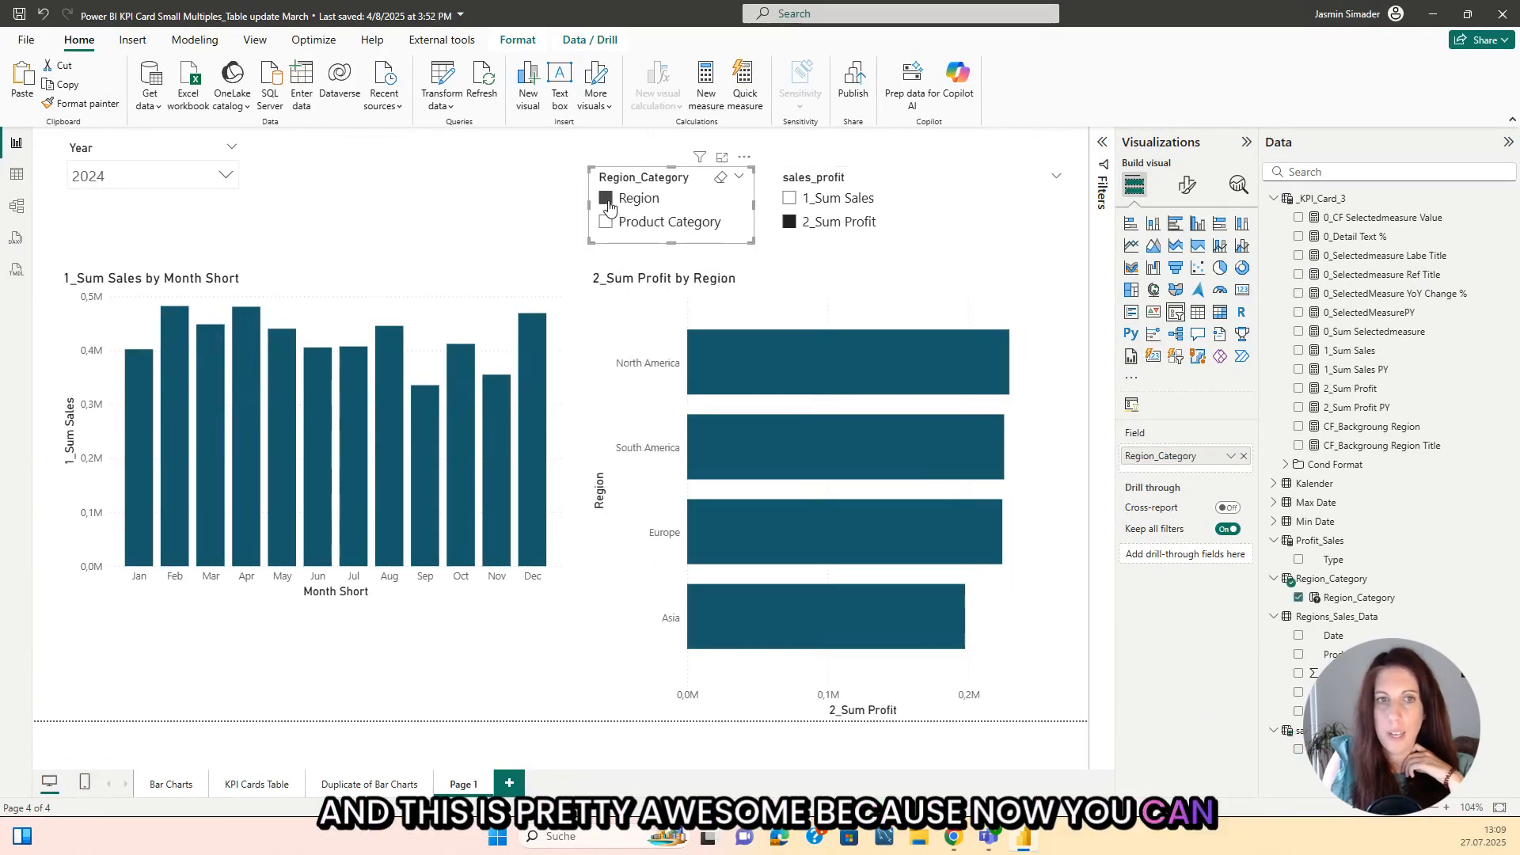
pyautogui.click(795, 207)
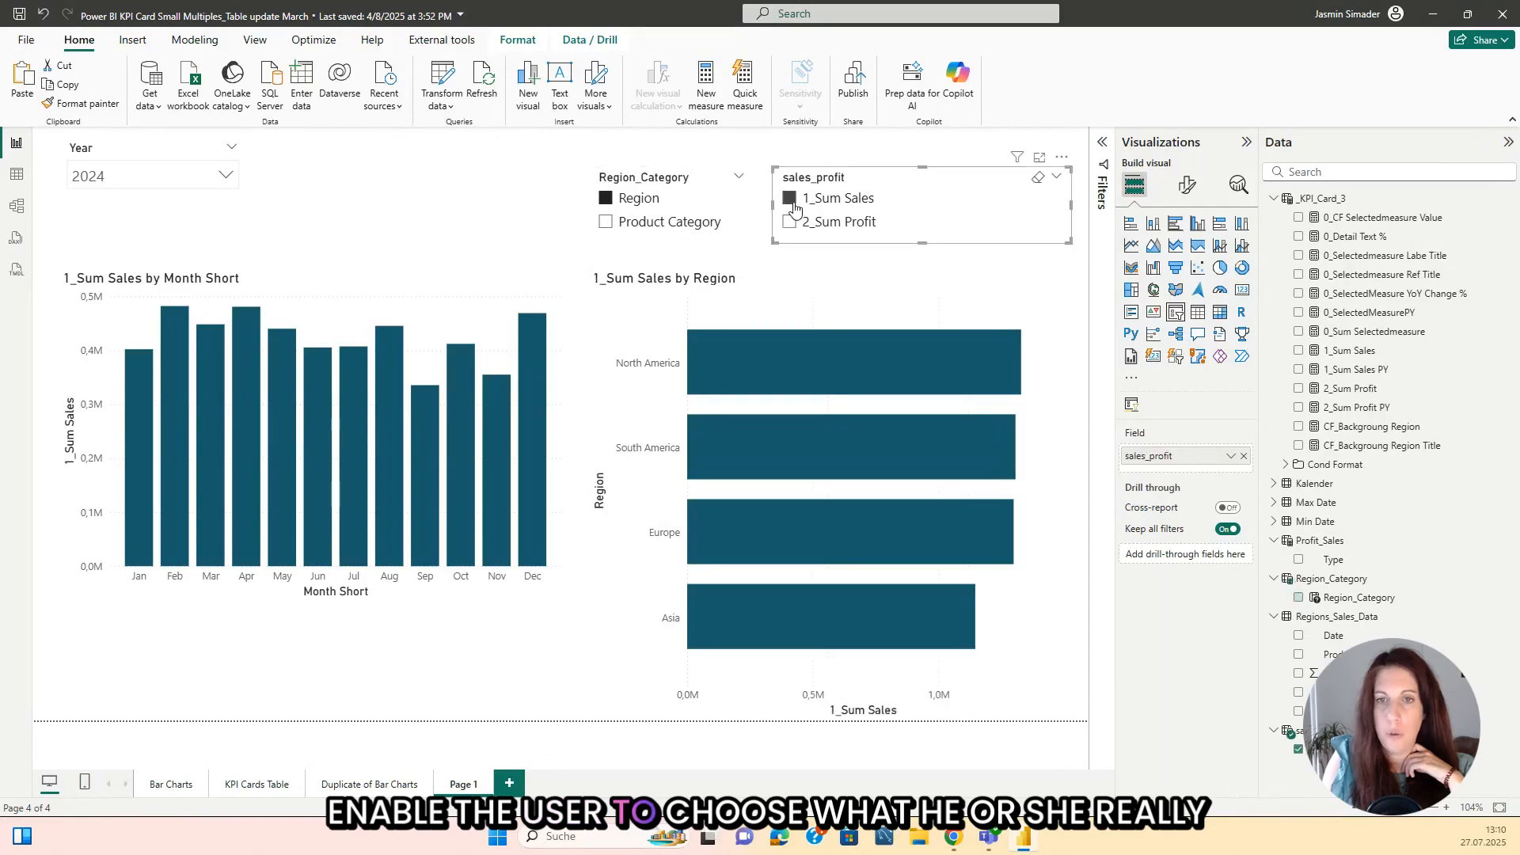
pyautogui.click(489, 226)
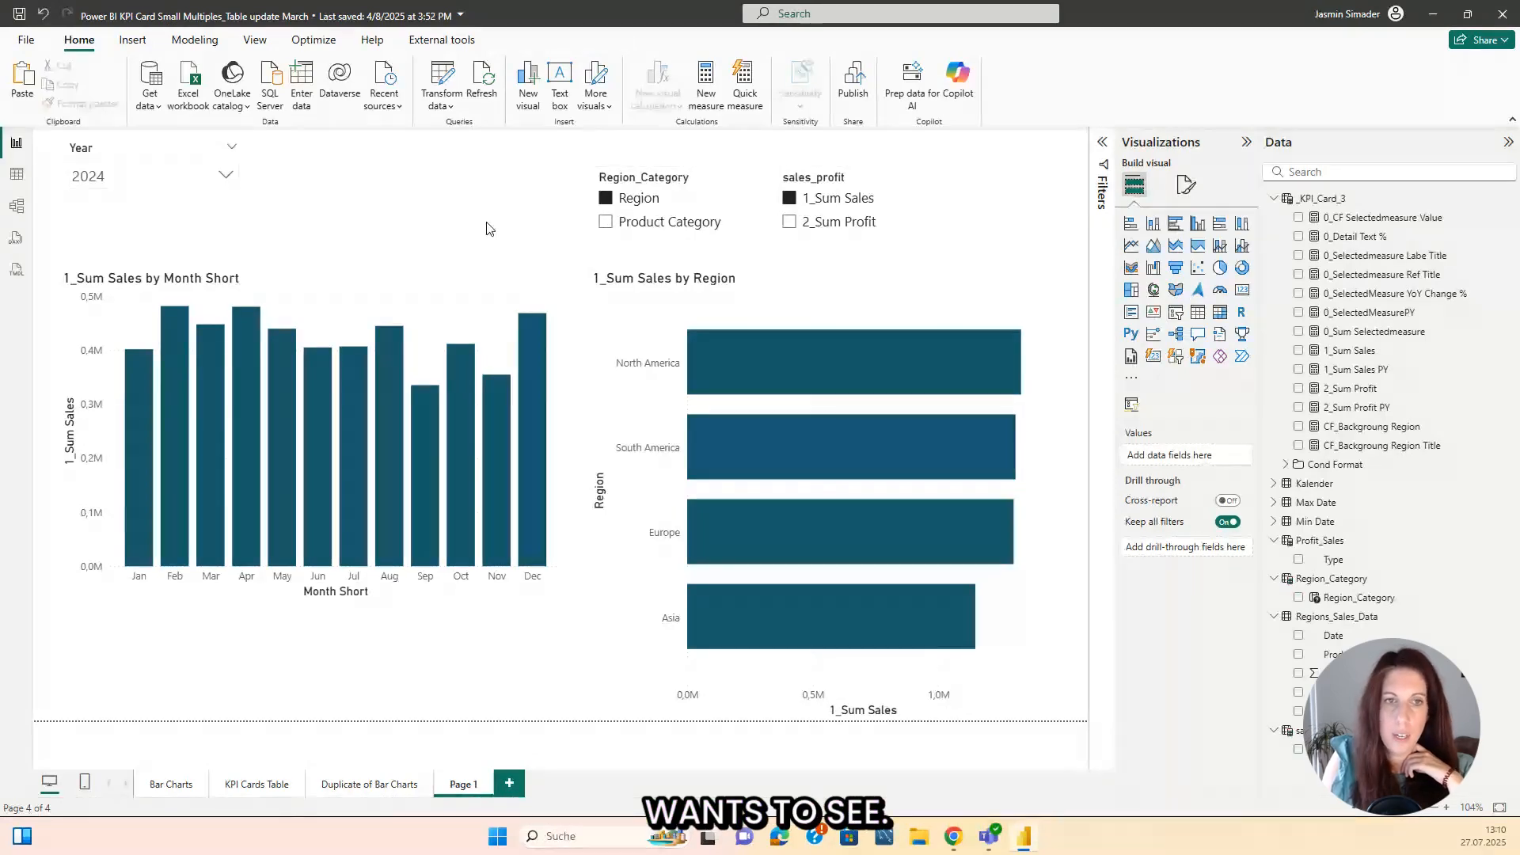
# Step: Replace 1_Sum Sales with the sales_profit parameter on the Y-axis of the monthly column chart
pyautogui.click(423, 293)
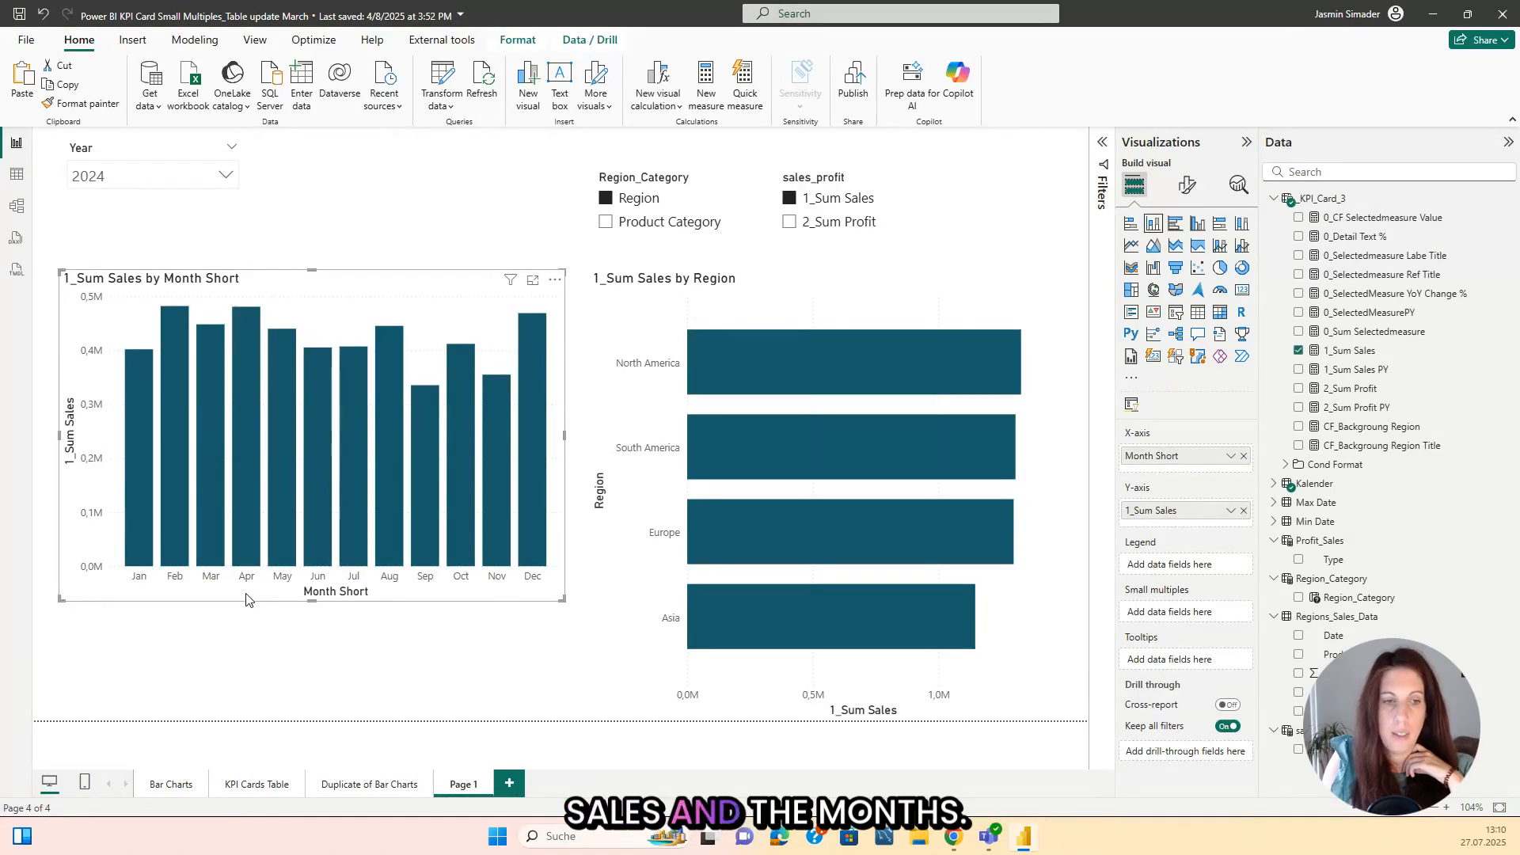
pyautogui.click(1244, 512)
pyautogui.moveTo(1338, 749); pyautogui.dragTo(1195, 513)
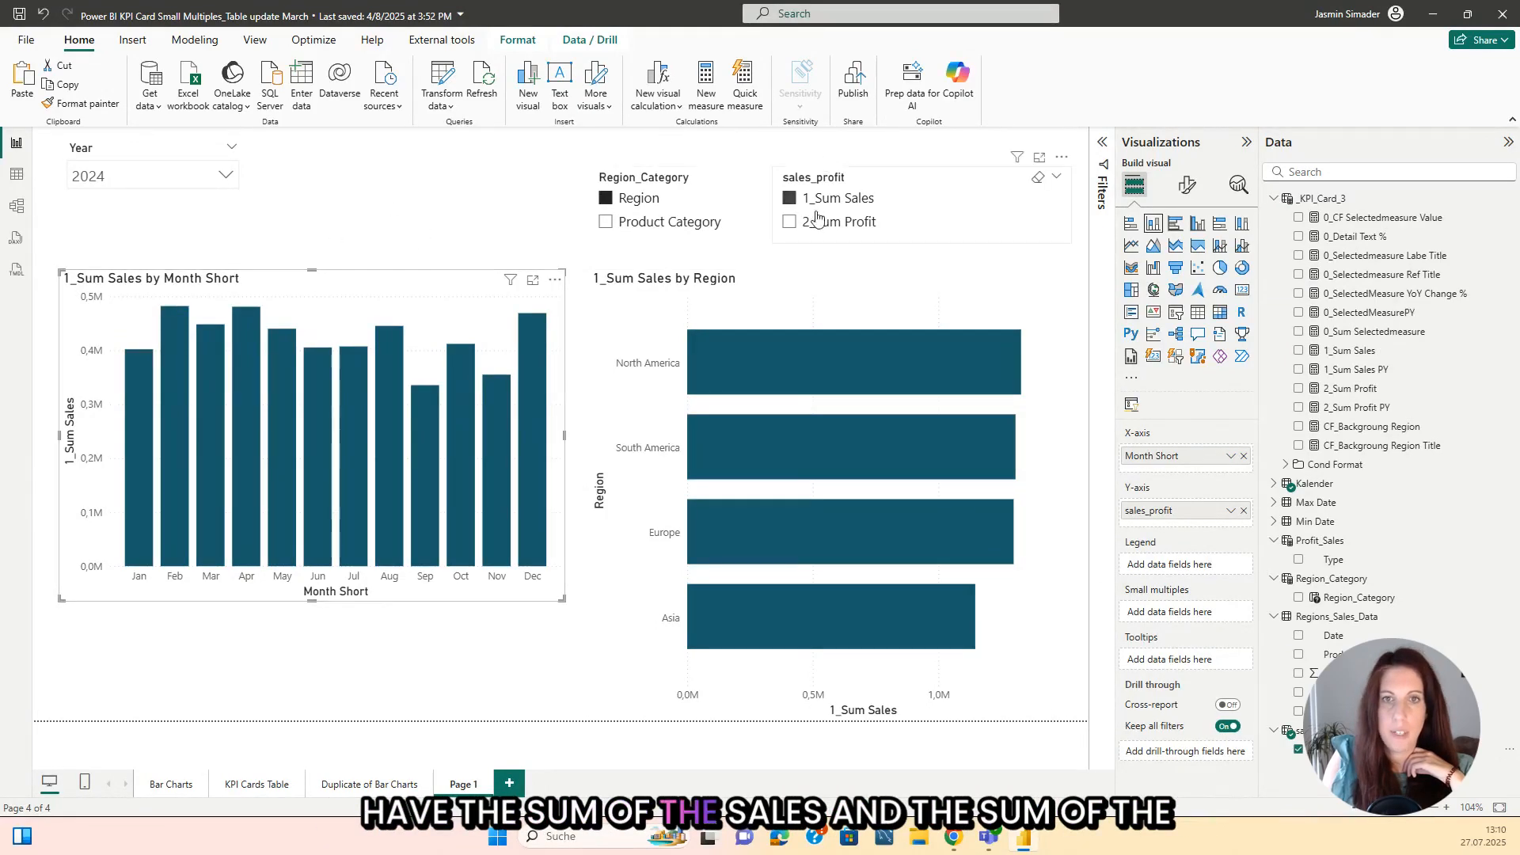
# Step: Set the sales_profit slicer to 2_Sum Profit to check that both charts switch measure together
pyautogui.click(790, 222)
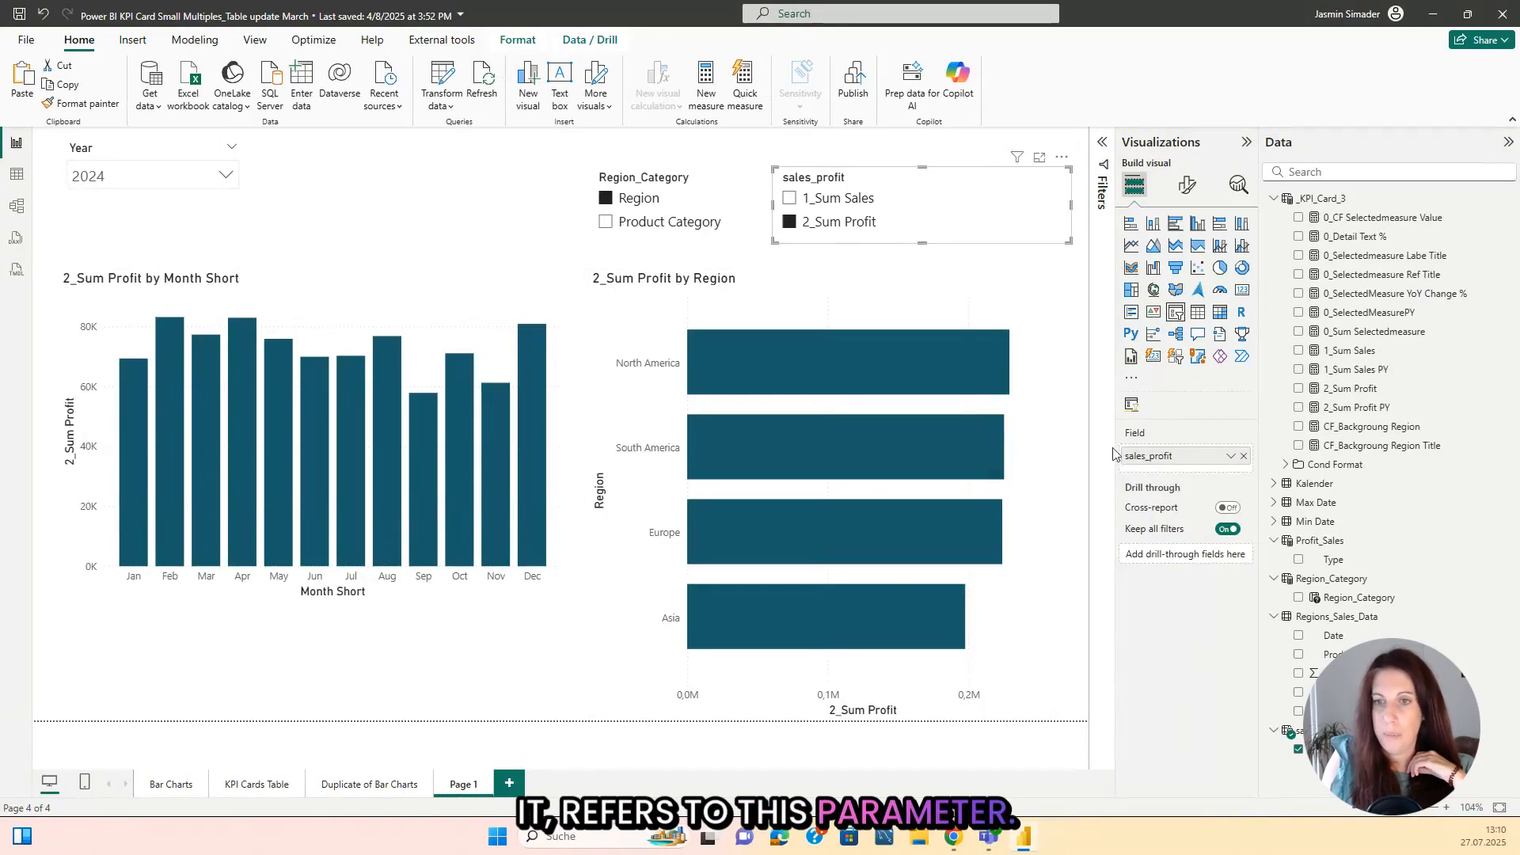
pyautogui.click(459, 213)
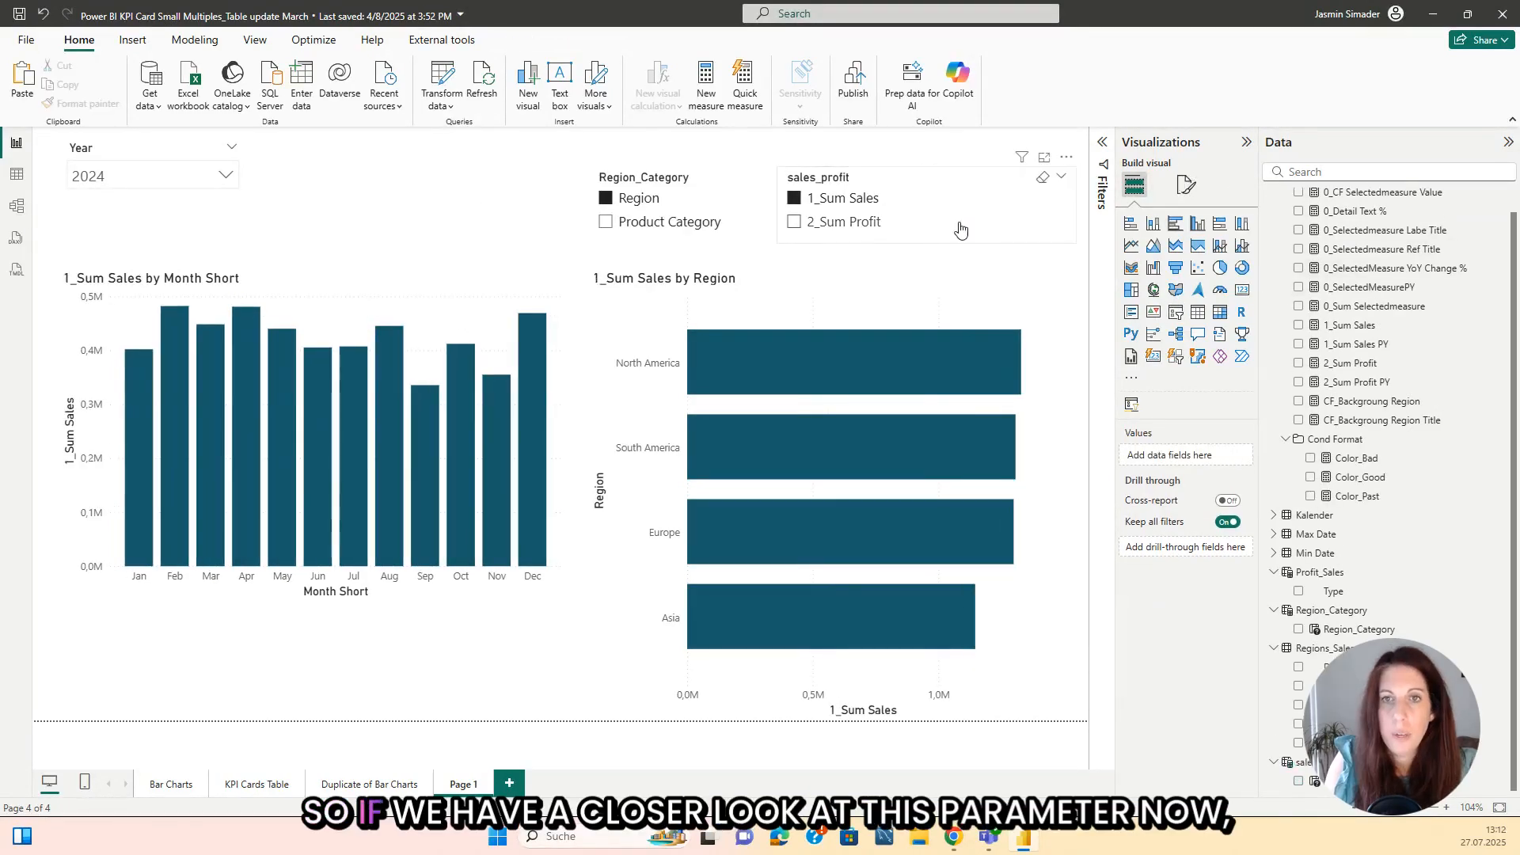
pyautogui.click(960, 229)
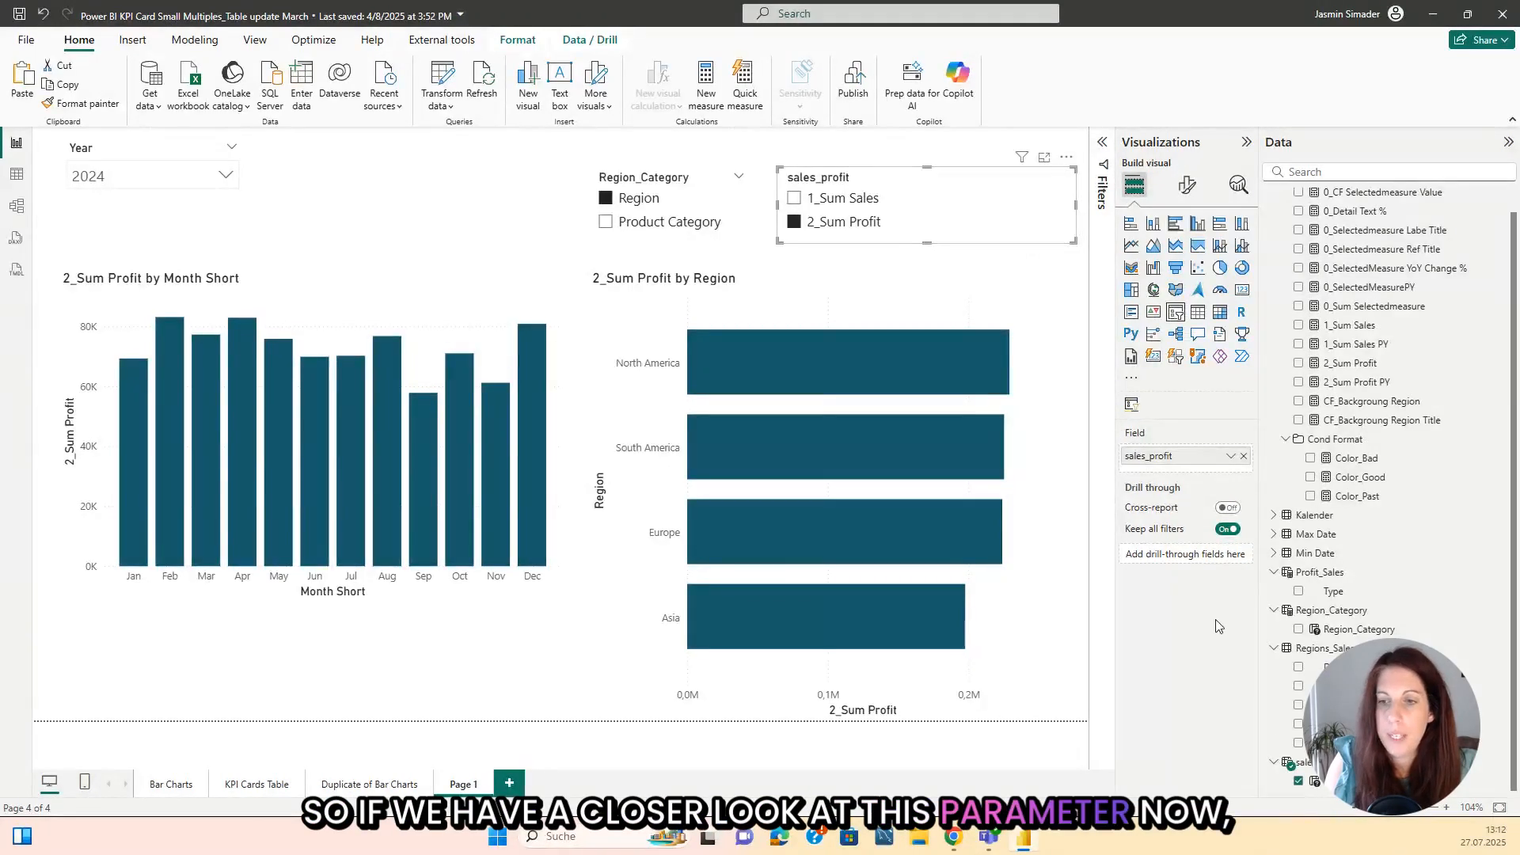
# Step: Shorten the display labels in the sales_profit parameter's DAX definition to "Sales" and "Profit" and commit the formula
pyautogui.click(1314, 782)
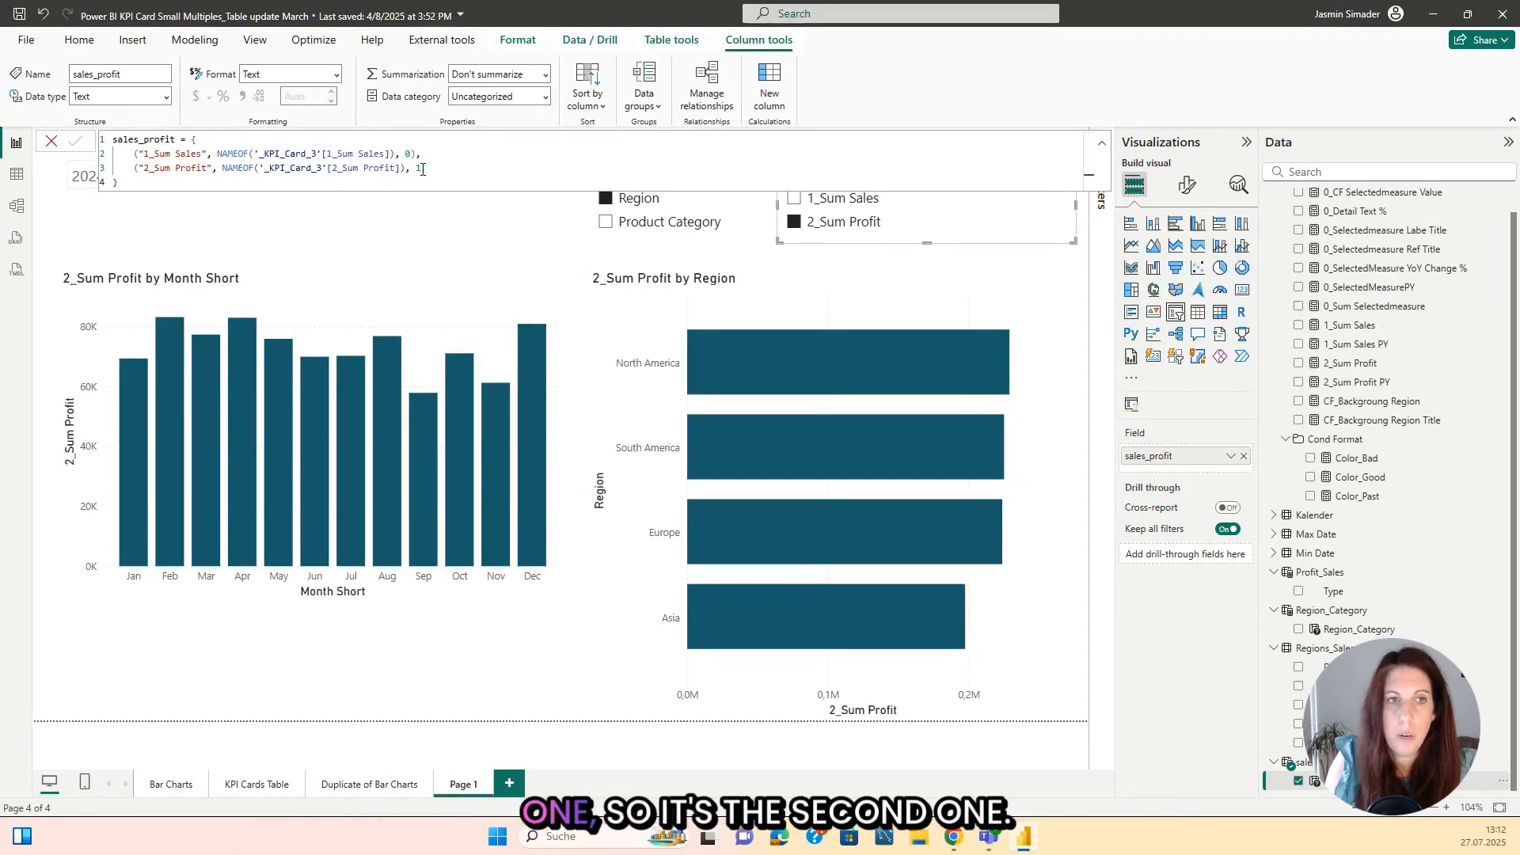
pyautogui.click(175, 153)
pyautogui.press('BackSpace')
pyautogui.press('BackSpace')
pyautogui.press('BackSpace')
pyautogui.press('BackSpace')
pyautogui.press('BackSpace')
pyautogui.press('BackSpace')
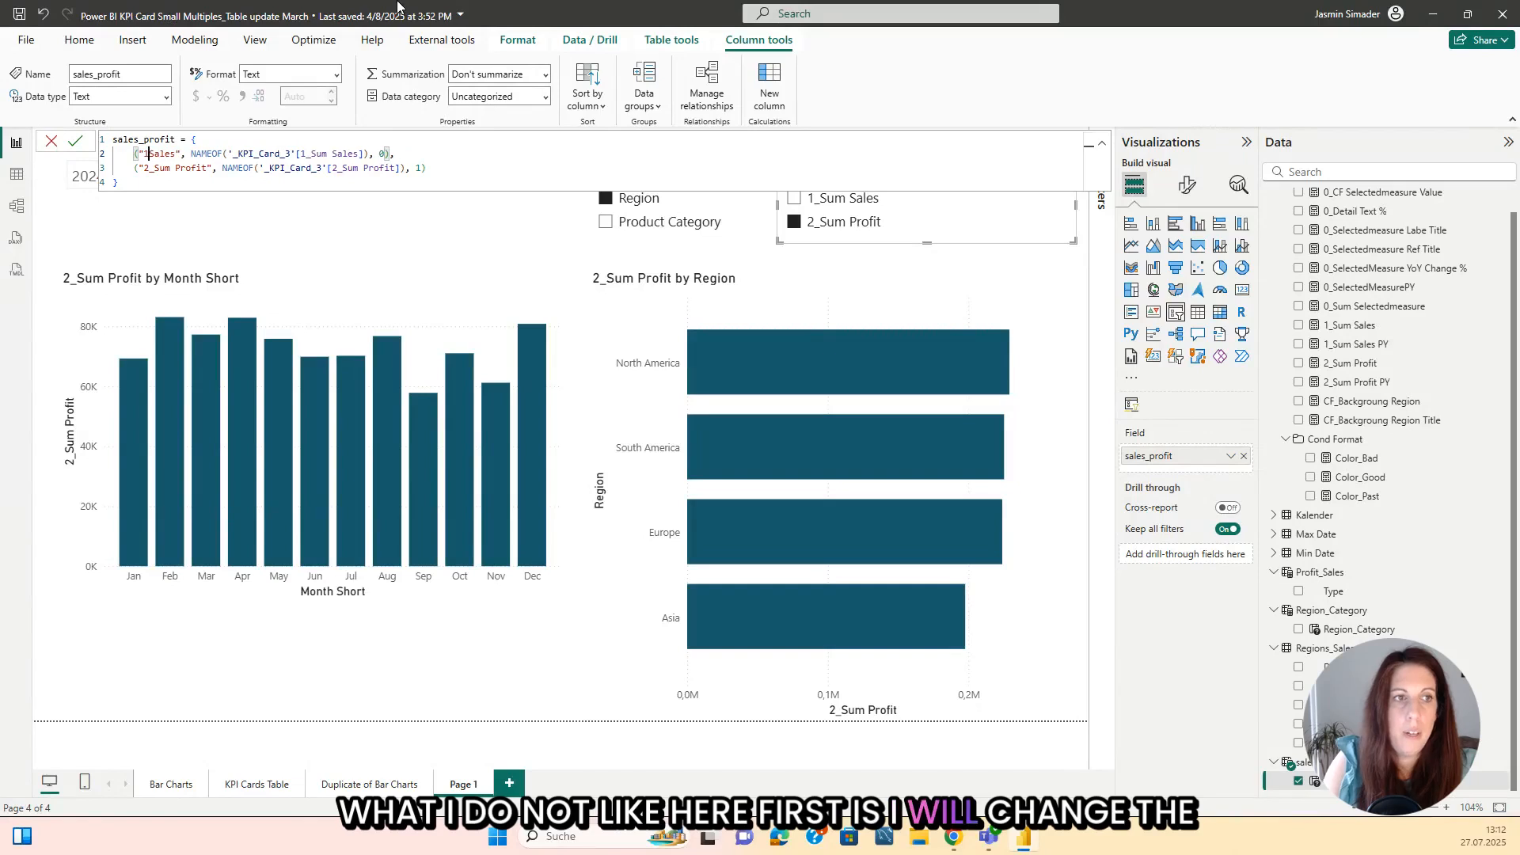
pyautogui.press('Down')
pyautogui.press('Delete')
pyautogui.press('Delete')
pyautogui.press('Delete')
pyautogui.press('Delete')
pyautogui.press('Delete')
pyautogui.press('Delete')
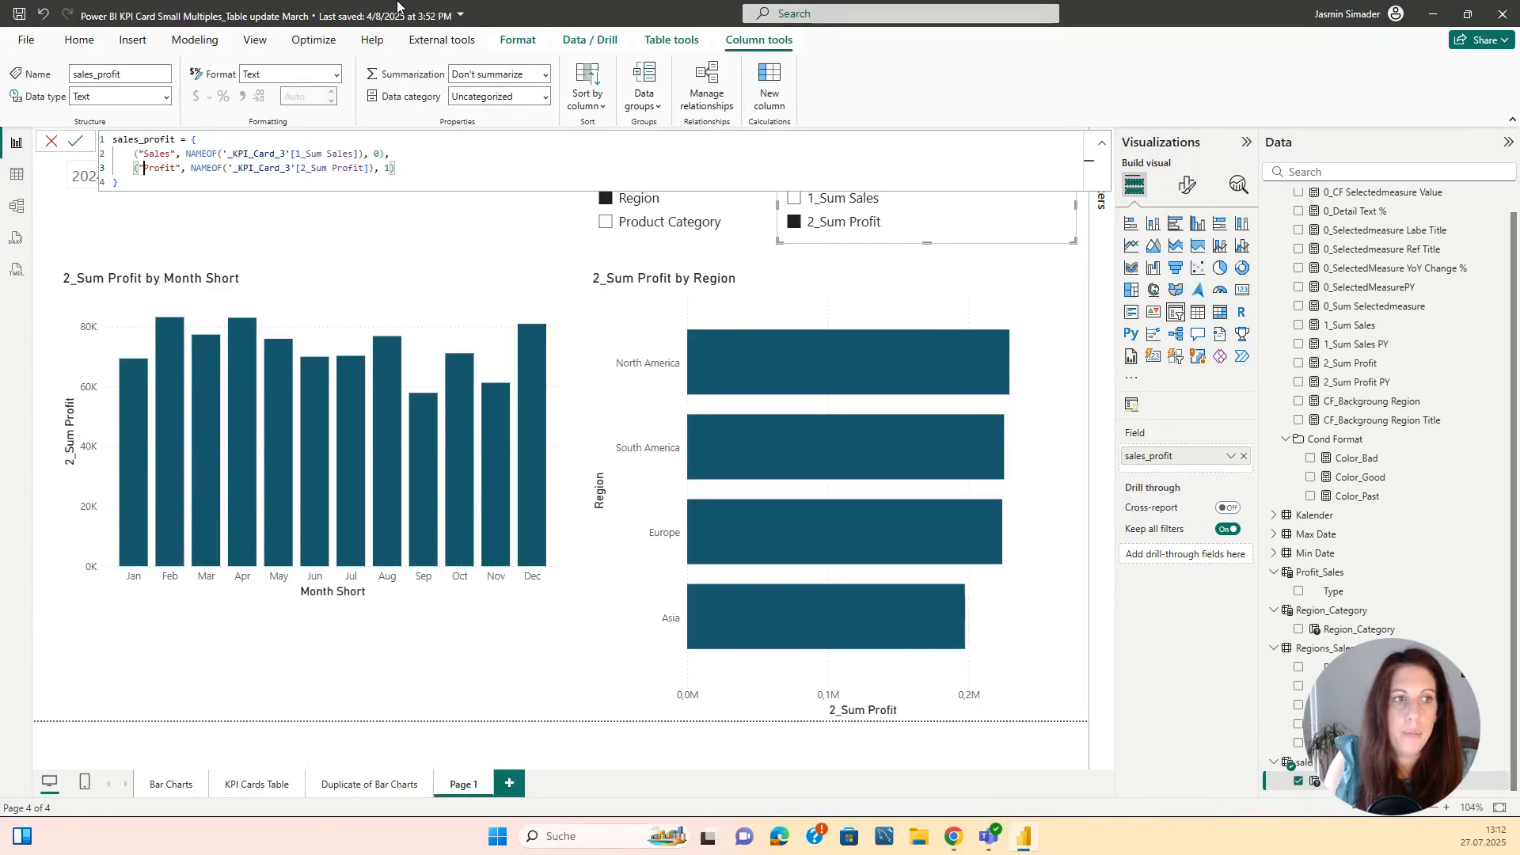
pyautogui.press('Down')
pyautogui.press('Return')
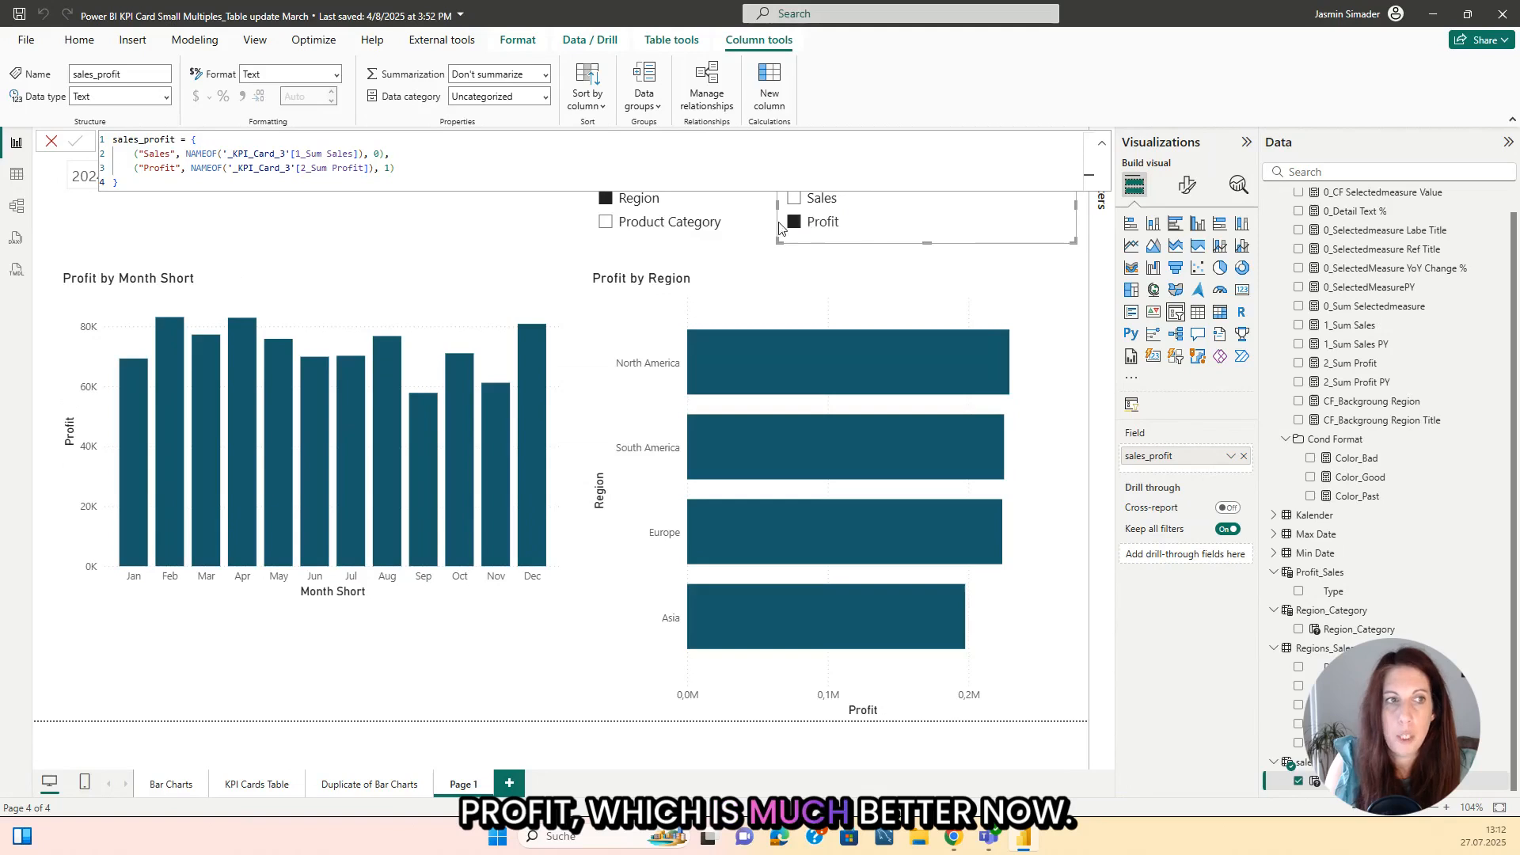
pyautogui.click(469, 246)
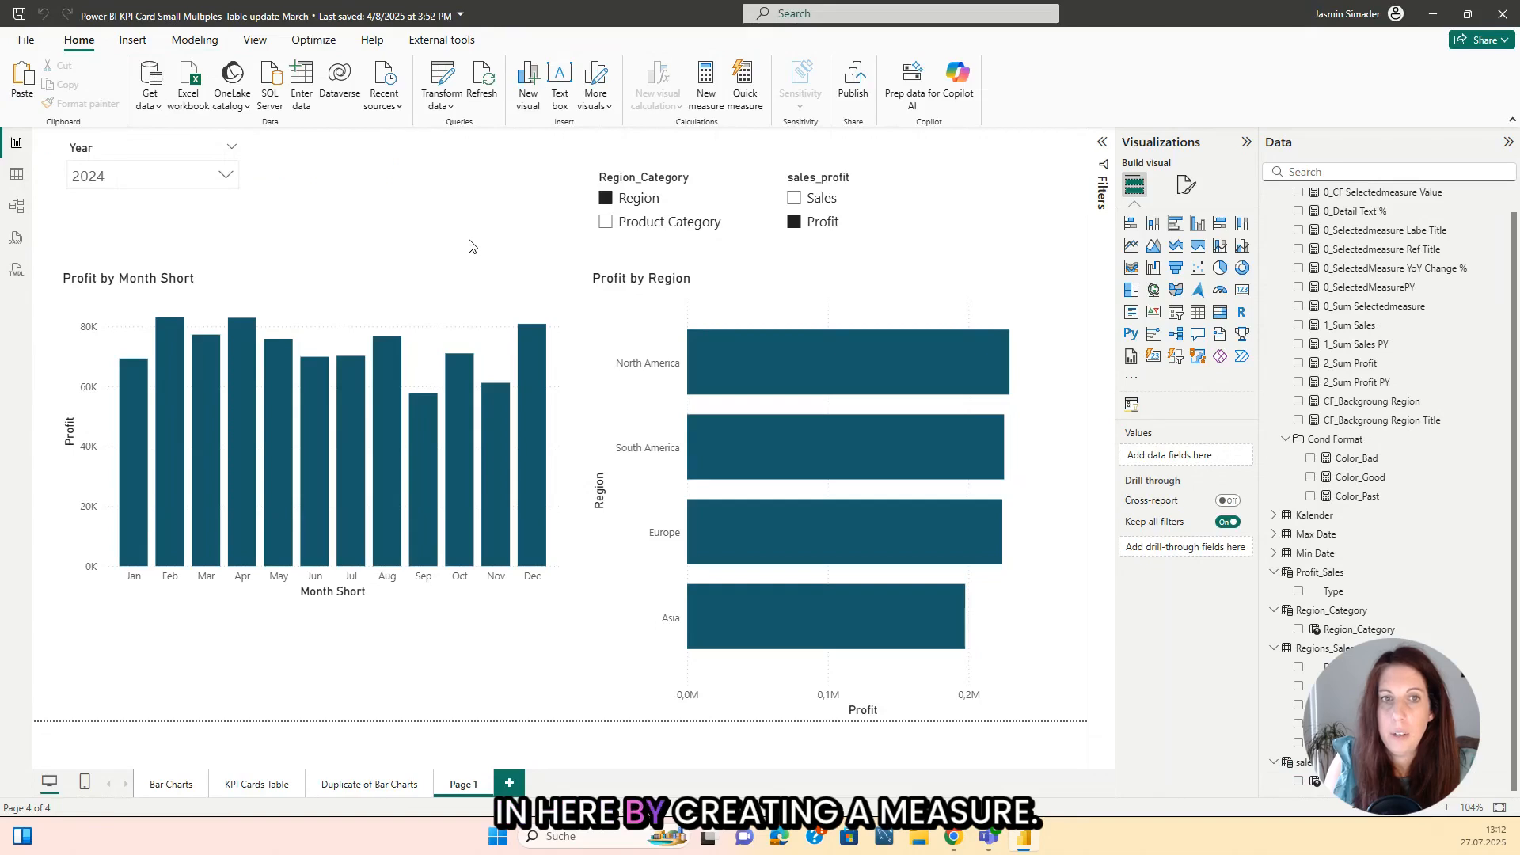
# Step: Create a measure in the Cond Format folder defined as Title = SELECTEDVALUE(sales_profit[sales_profit Fields])
pyautogui.rightClick(1338, 443)
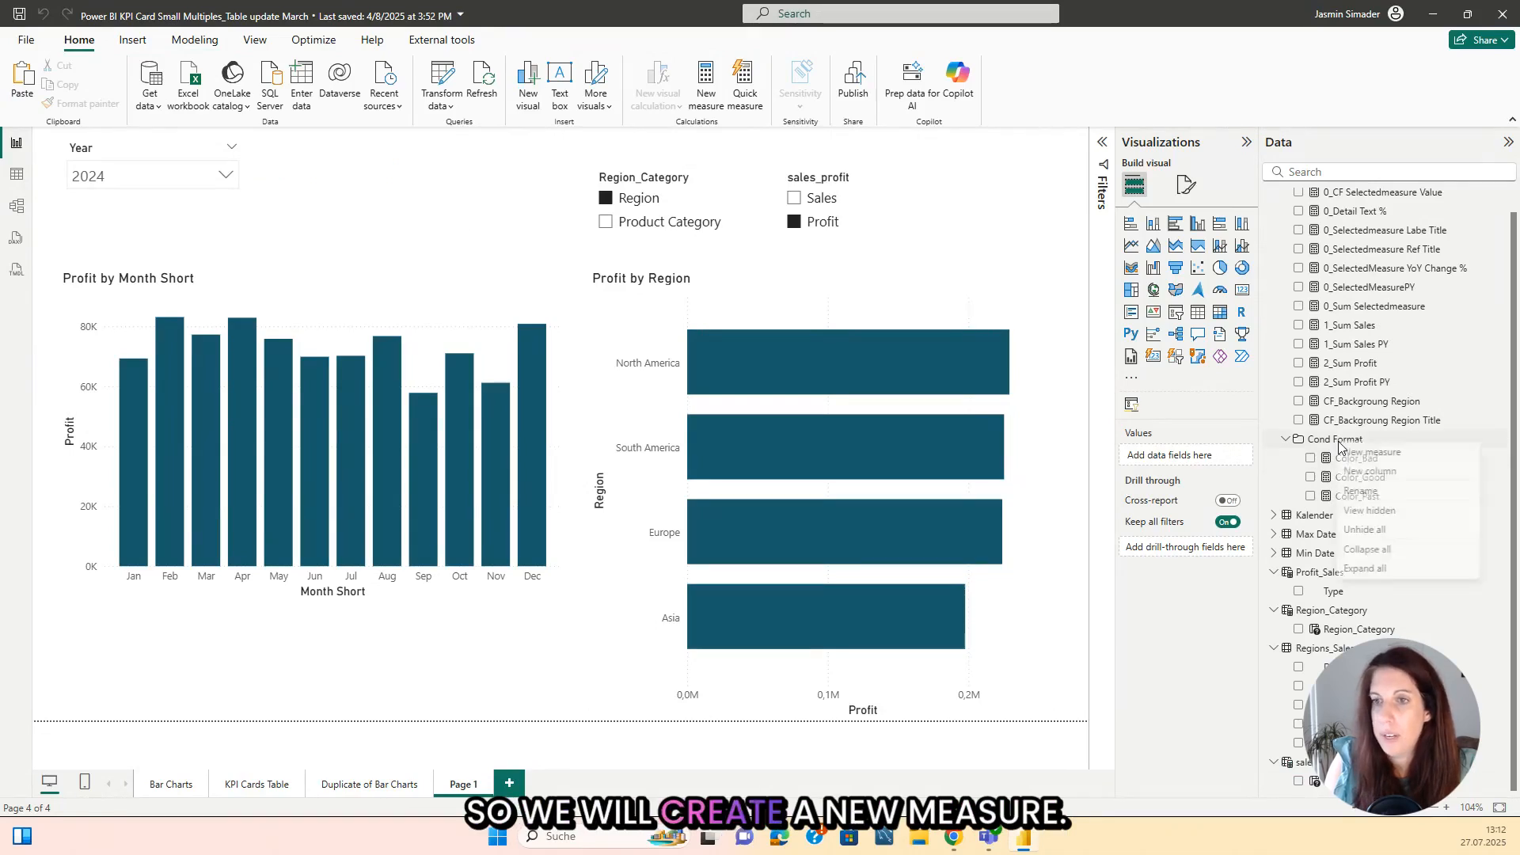
pyautogui.click(1372, 452)
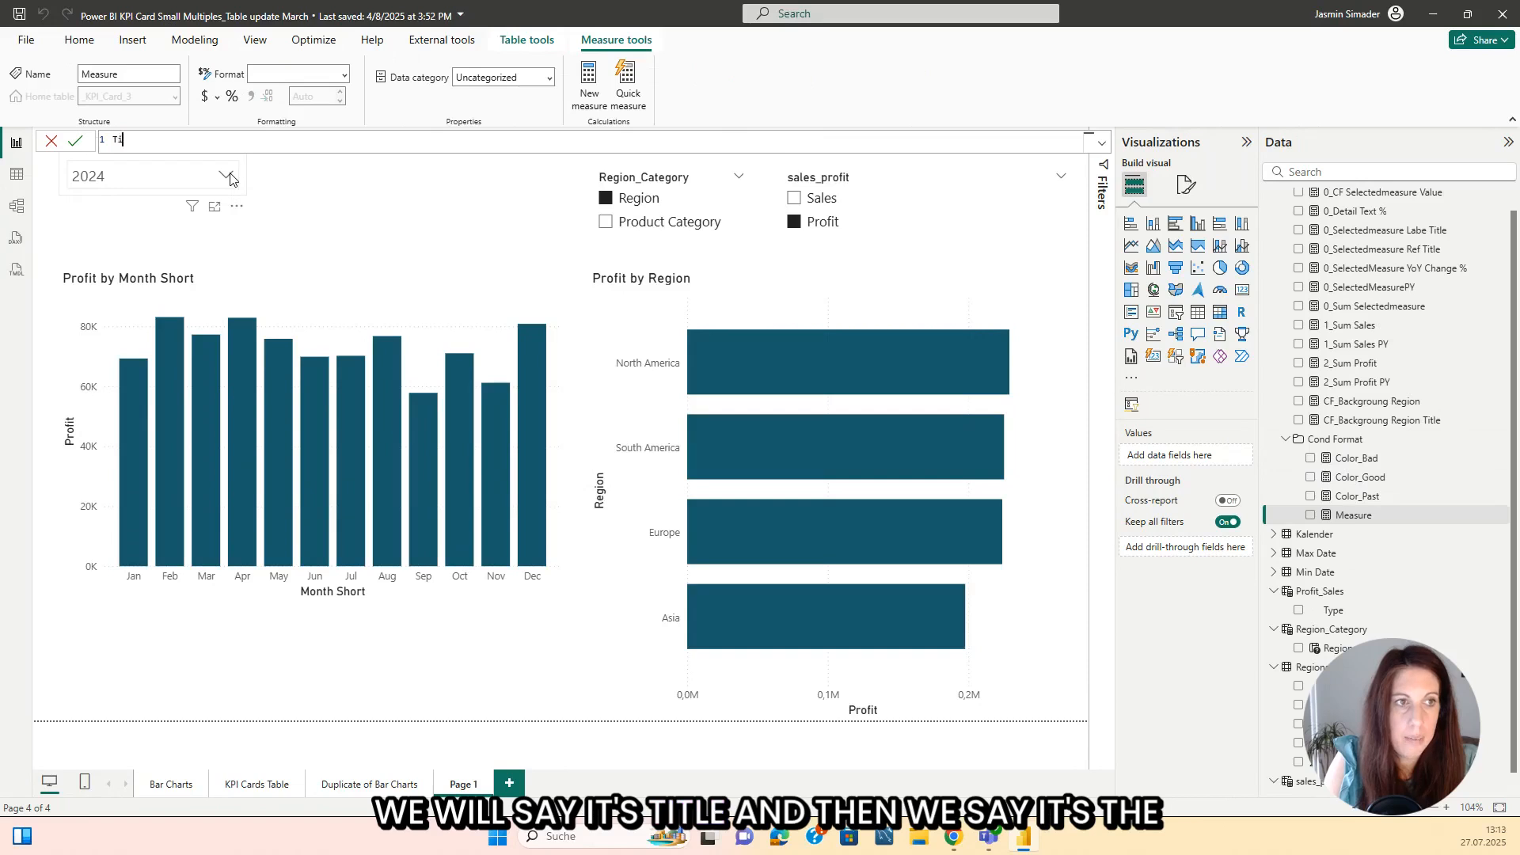
pyautogui.write('Title =')
pyautogui.hotkey('shift', 'Return')
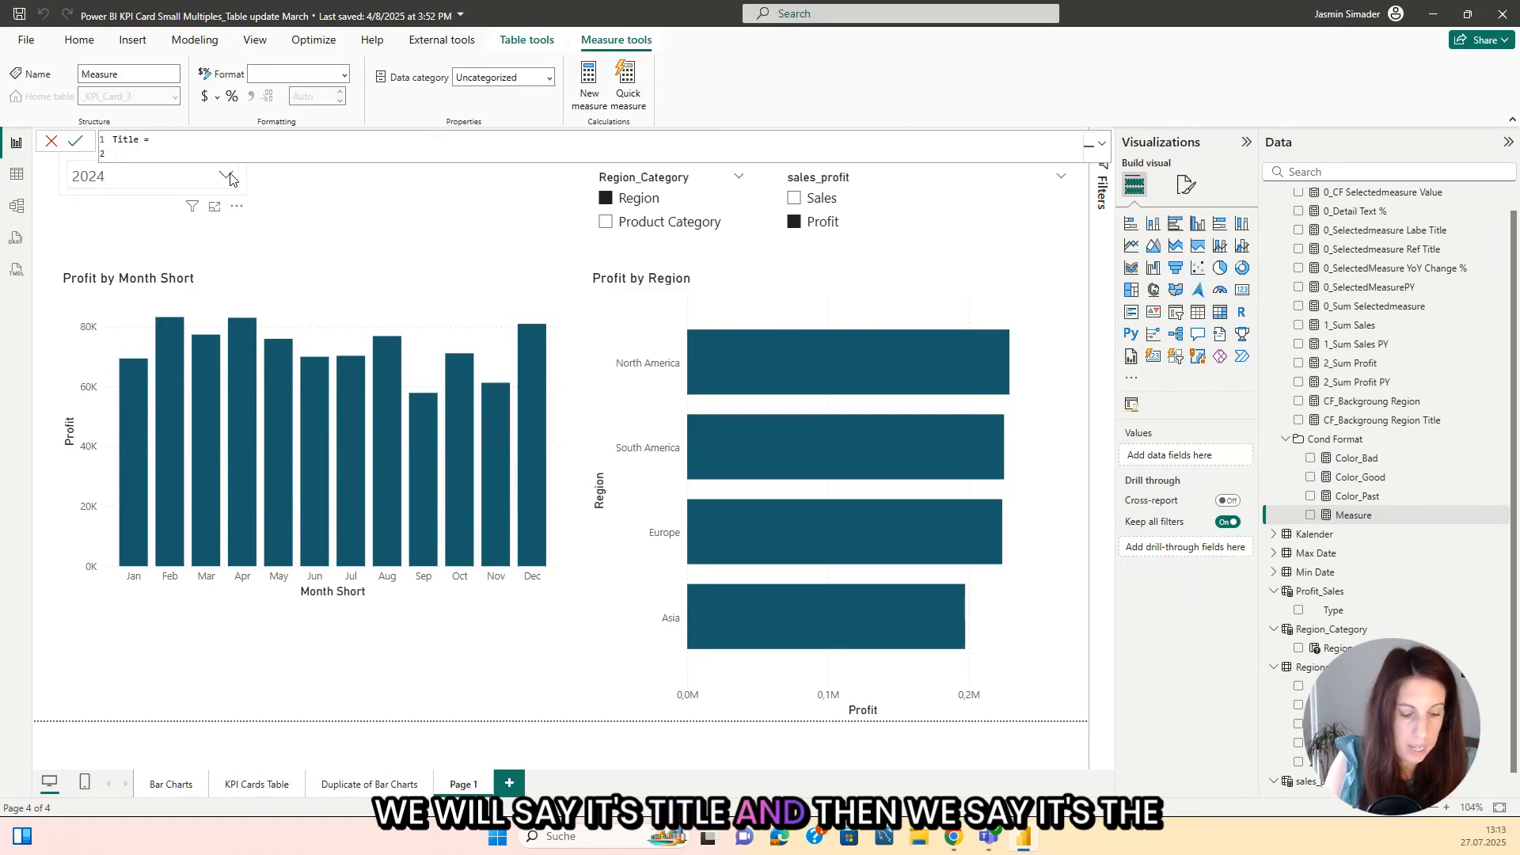
pyautogui.write('Sele')
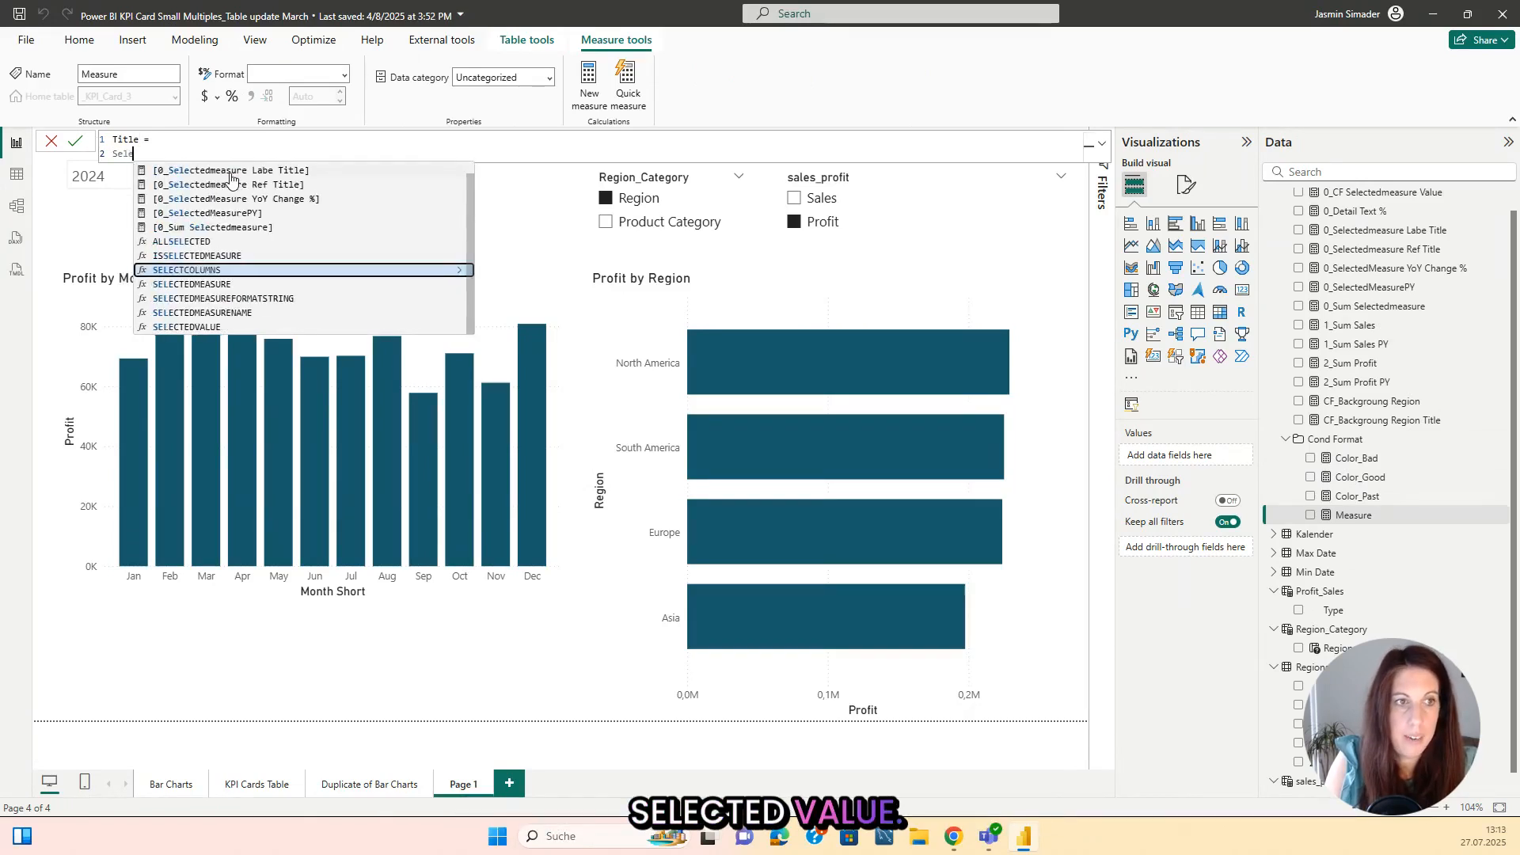
pyautogui.write('ctedvalue(sales_profit')
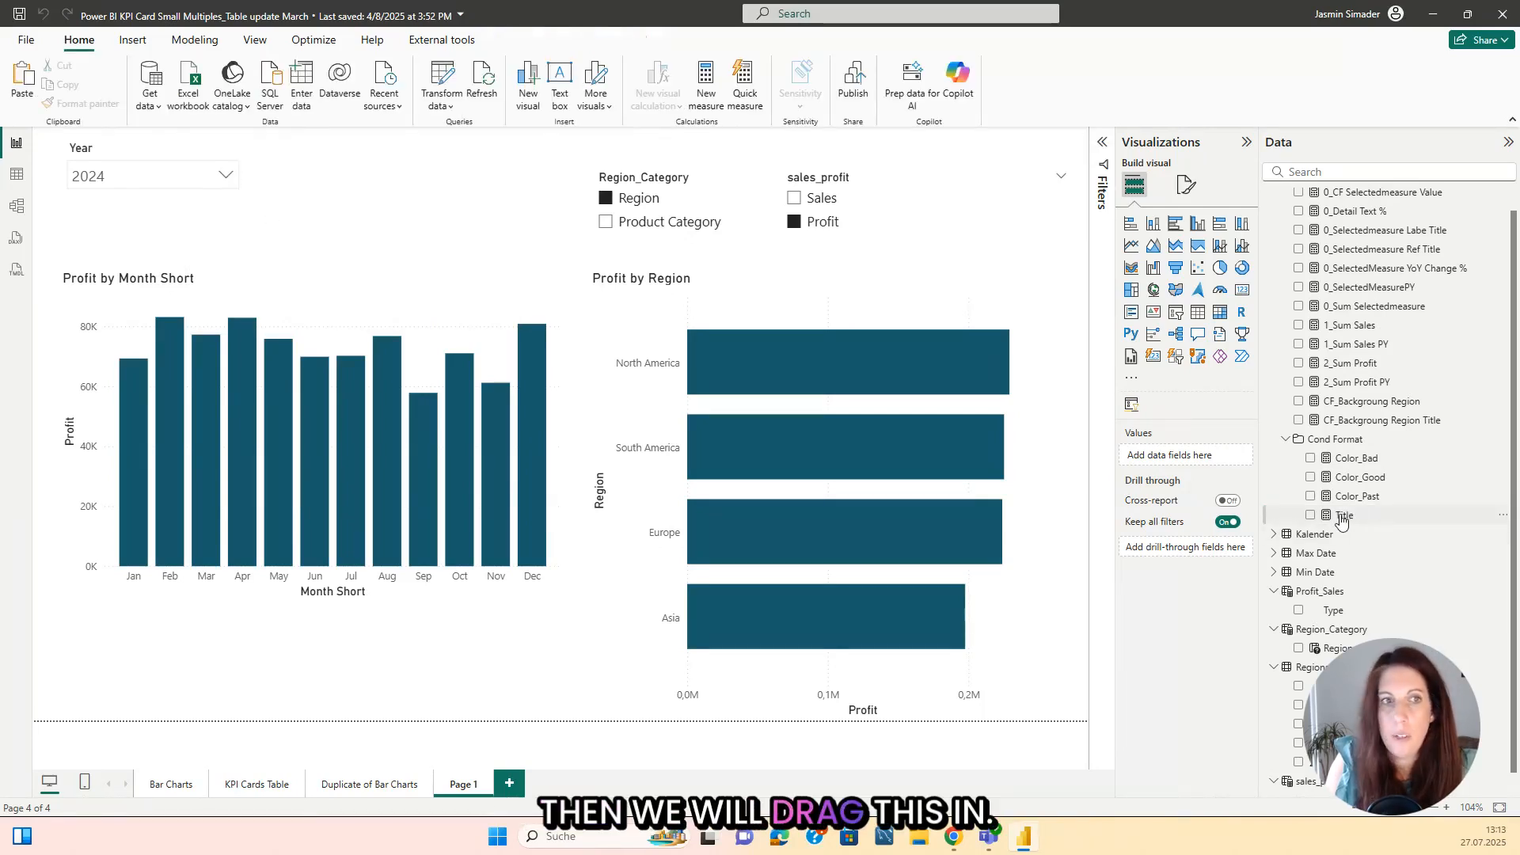
# Step: Show the Title measure in a card above the monthly column chart and widen the card until its full text fits
pyautogui.moveTo(1344, 515); pyautogui.dragTo(369, 211)
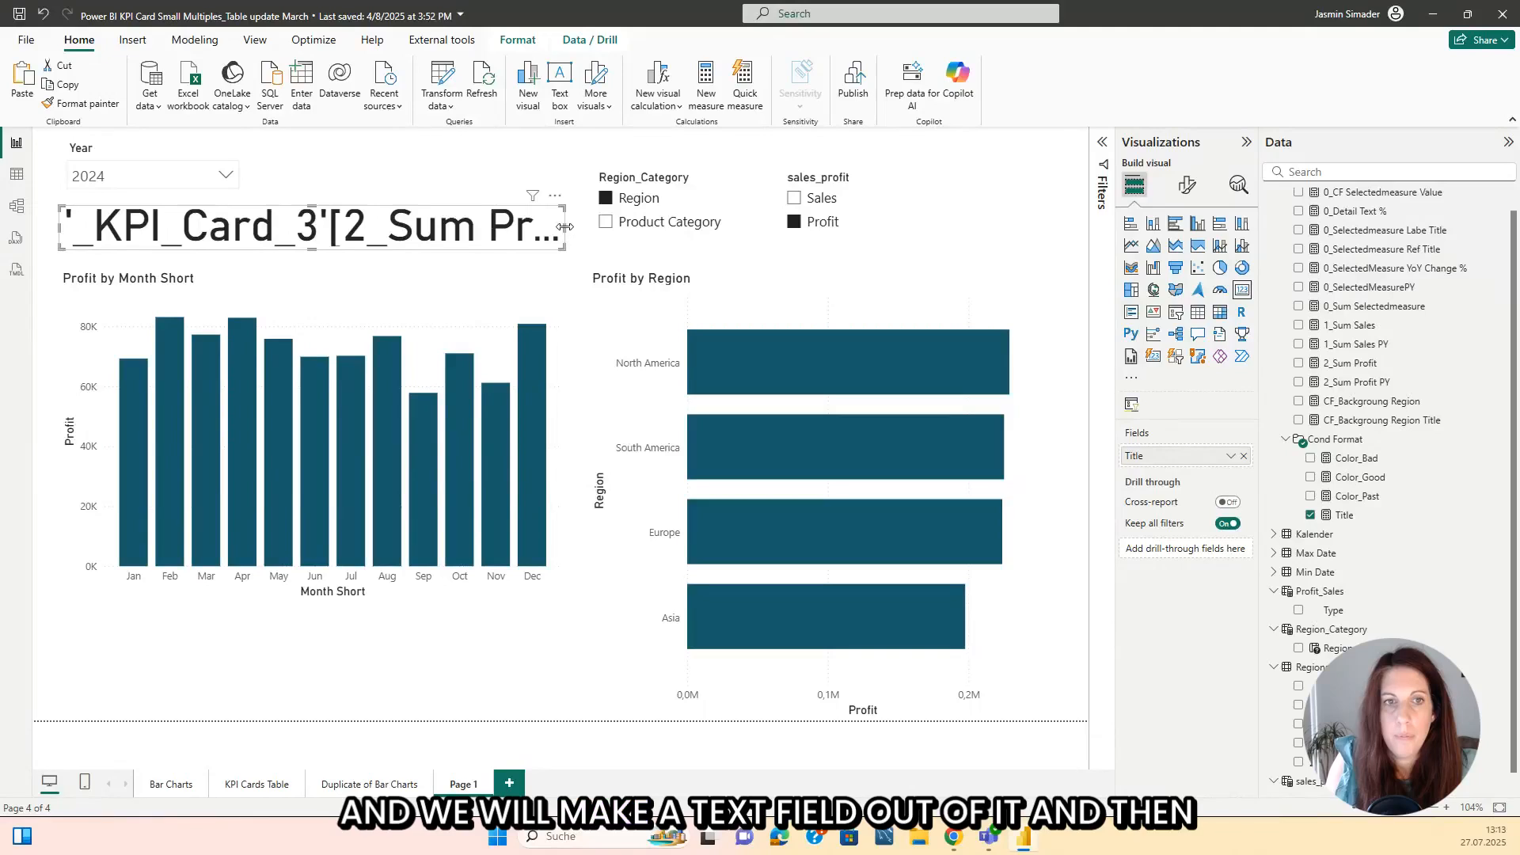
pyautogui.moveTo(565, 227); pyautogui.dragTo(950, 288)
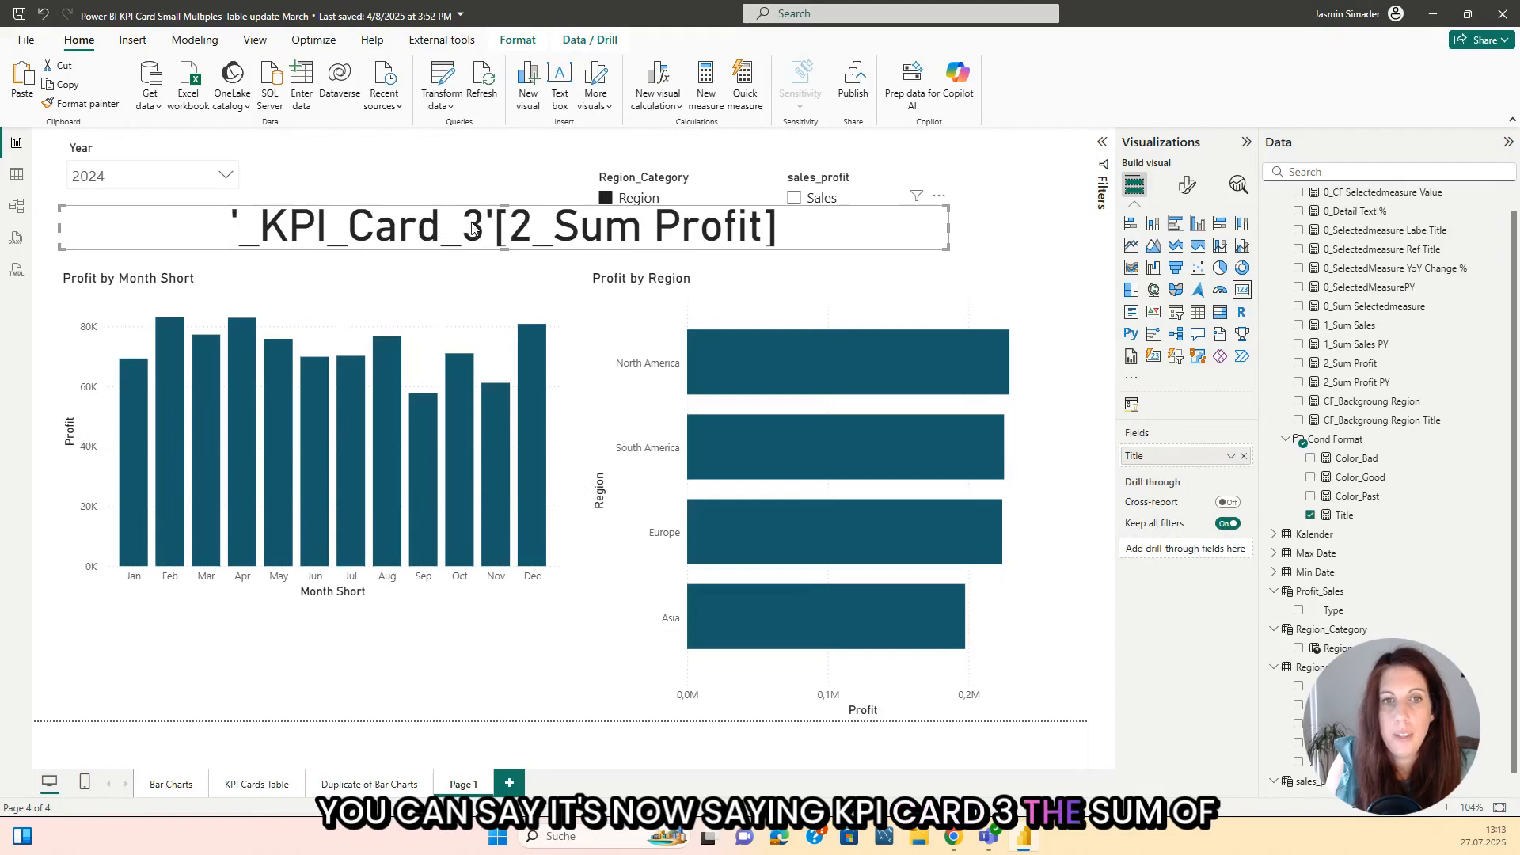
pyautogui.scroll(-1, 1310, 633)
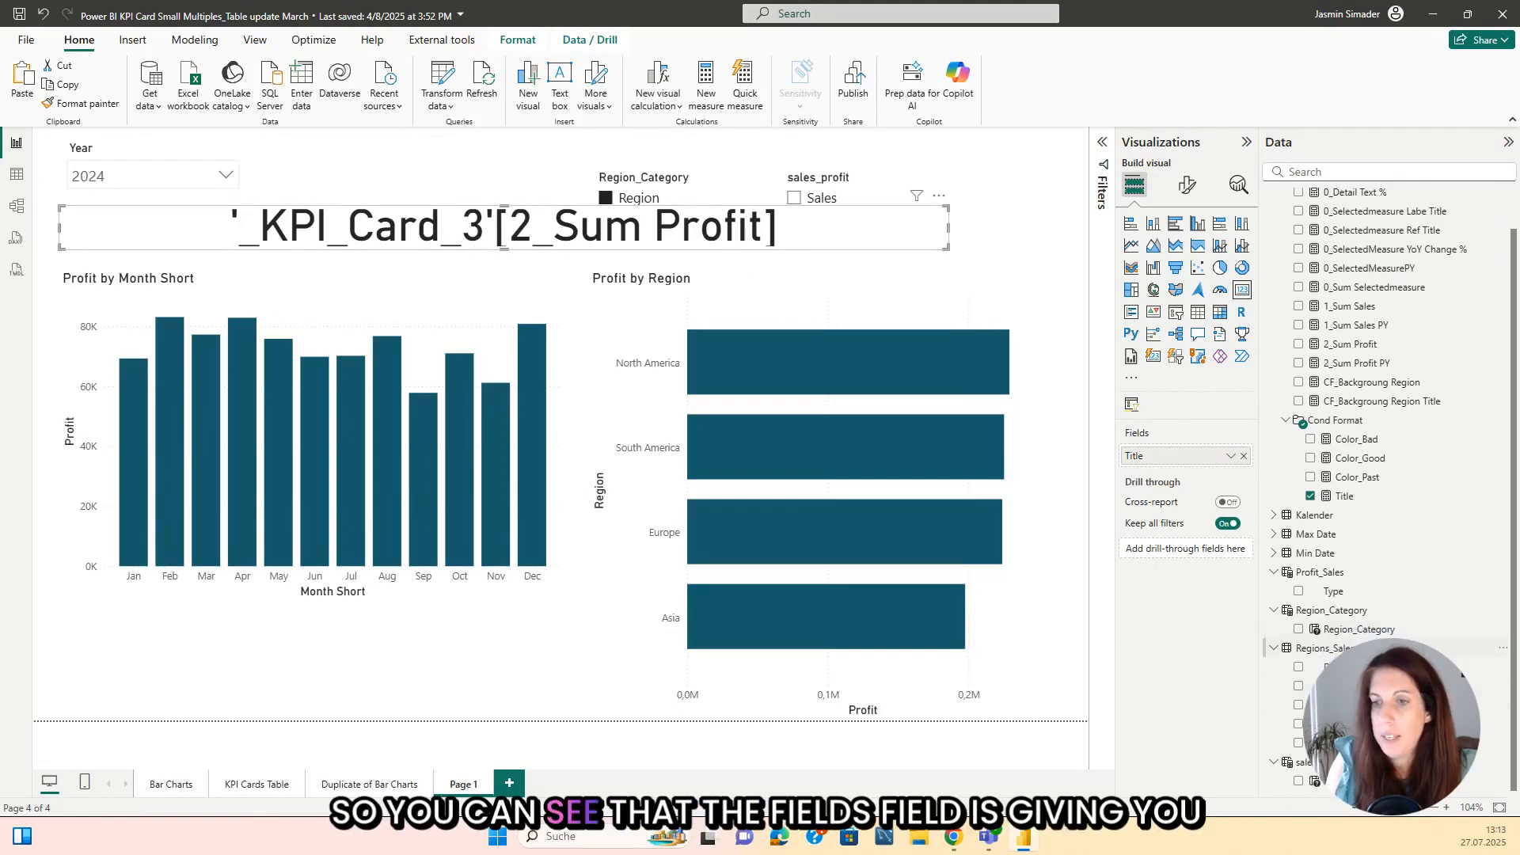
# Step: Redefine the Title measure as SELECTCOLUMNS(sales_profit,"Slicer 1",sales_profit[sales_profit]) and commit it
pyautogui.click(1346, 497)
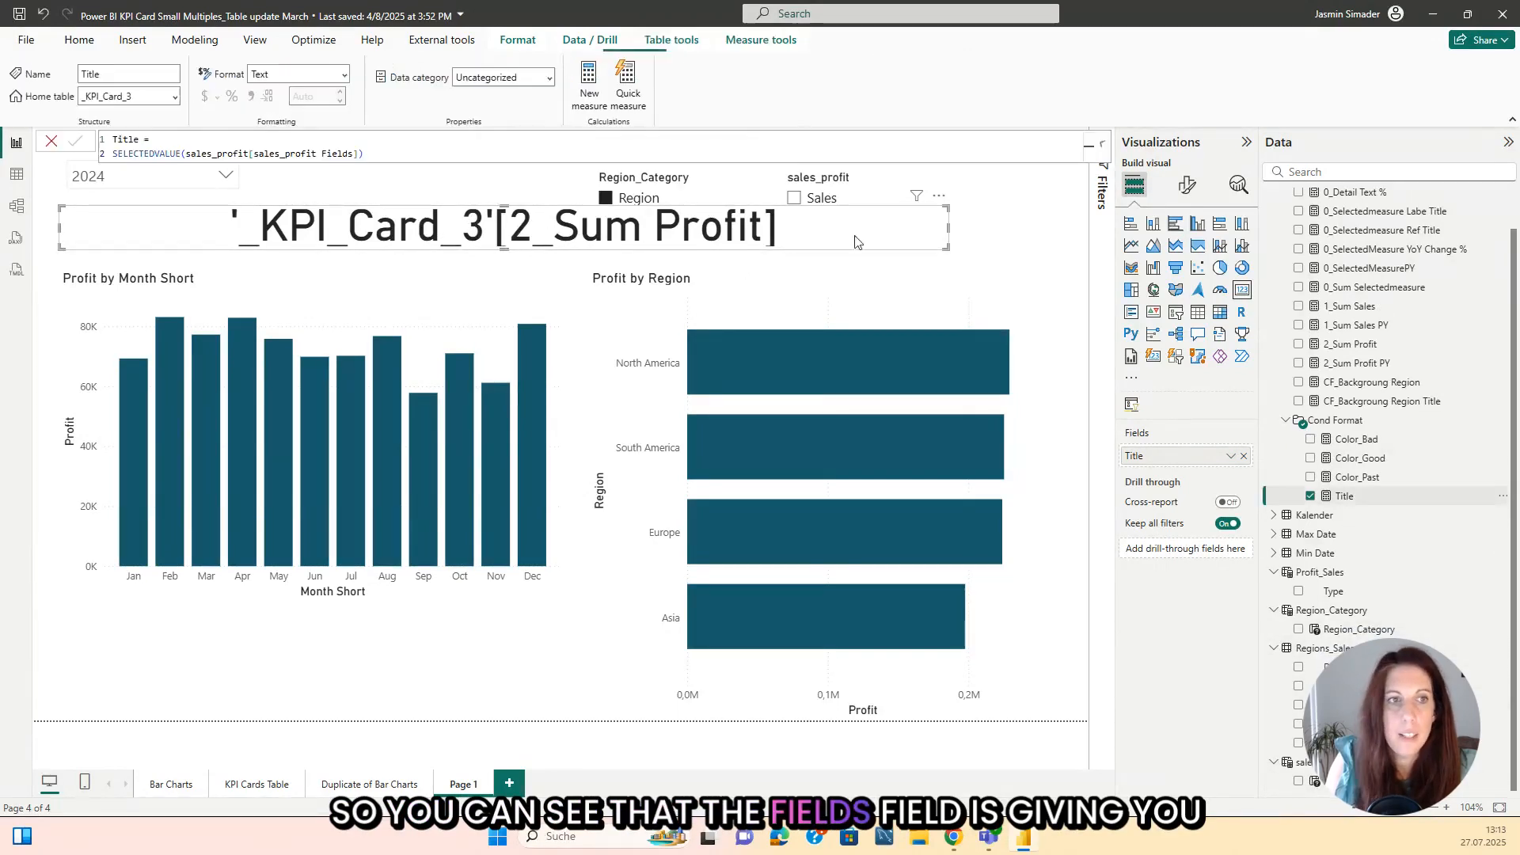
pyautogui.click(899, 193)
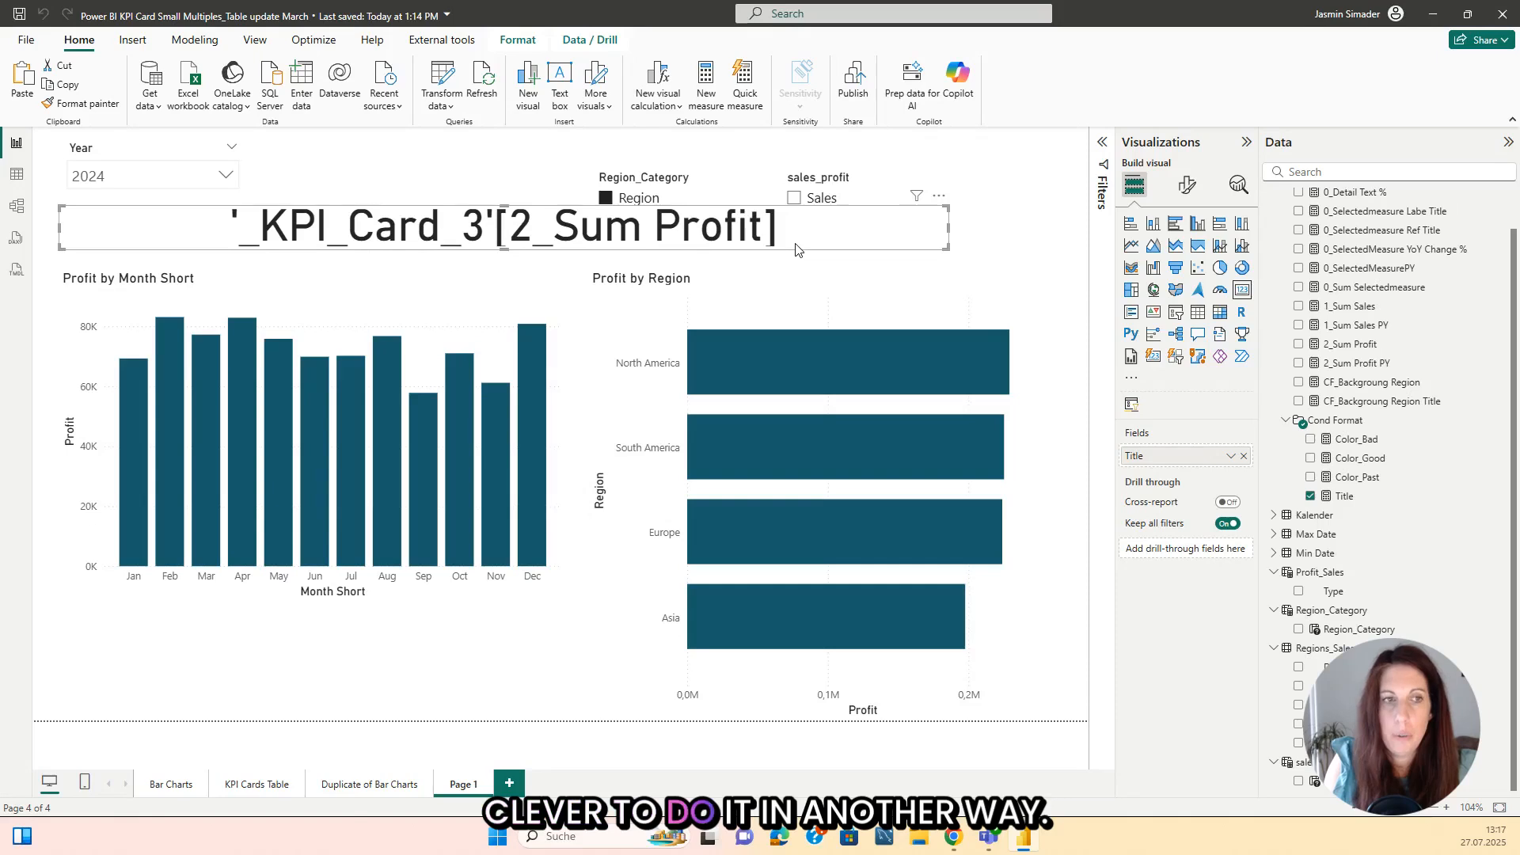
pyautogui.click(1343, 498)
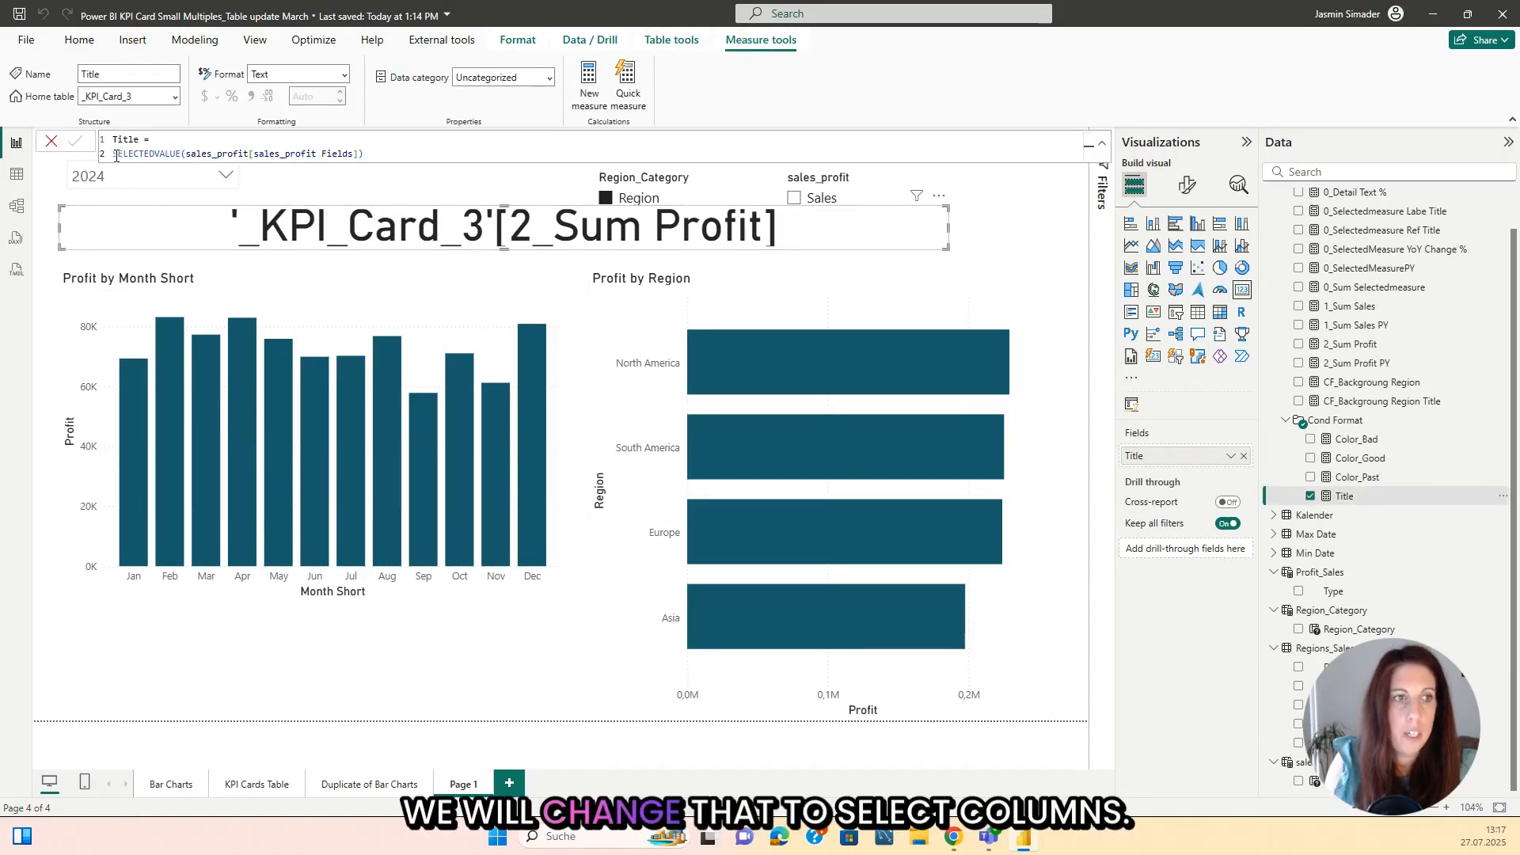
pyautogui.moveTo(118, 155); pyautogui.dragTo(451, 162)
pyautogui.write('SELECTCOLUMNS(')
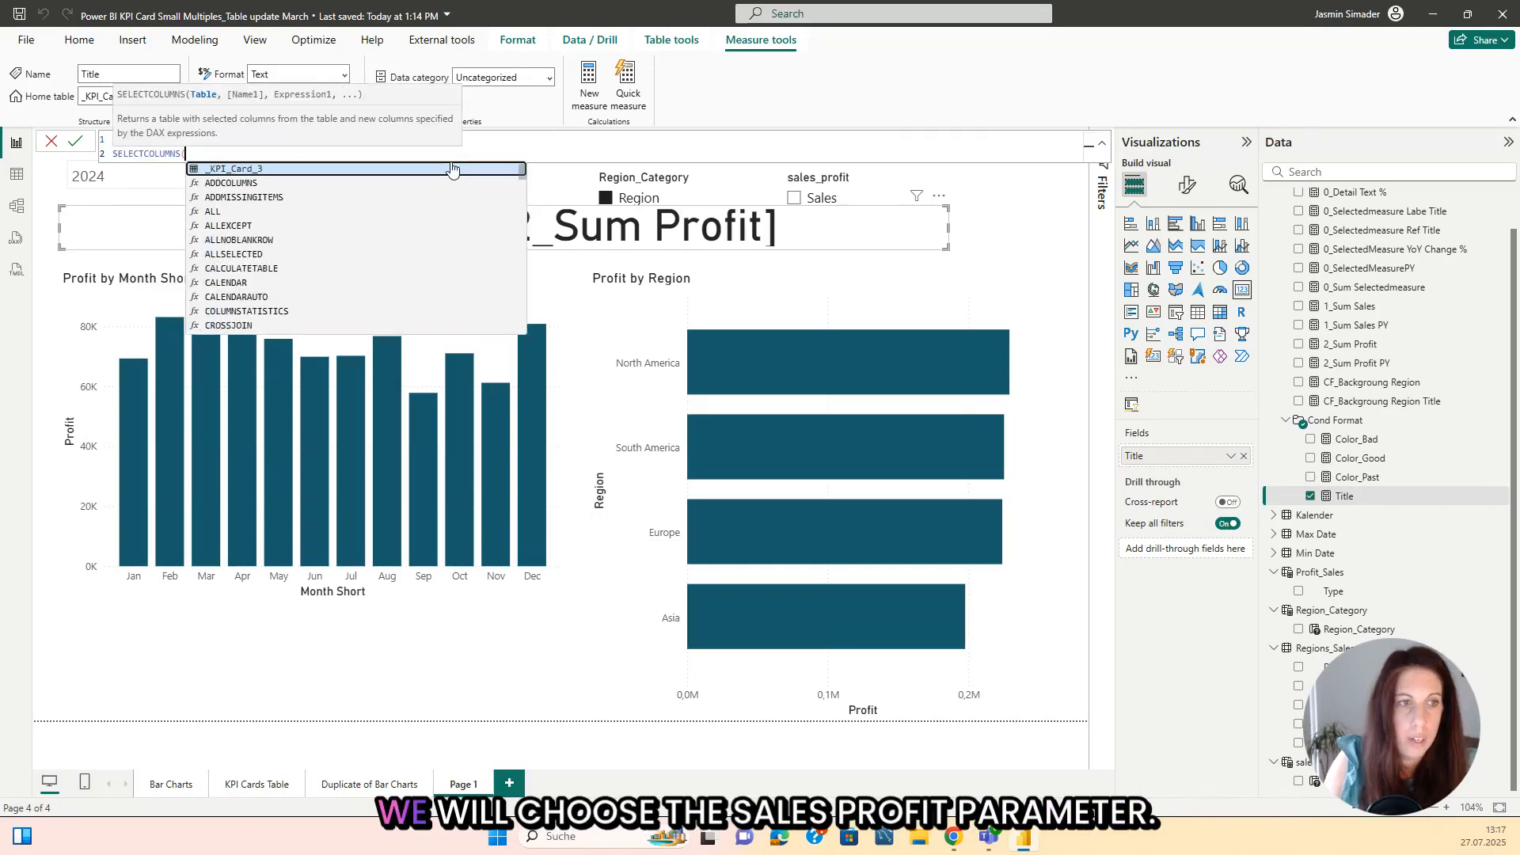
pyautogui.write('sale')
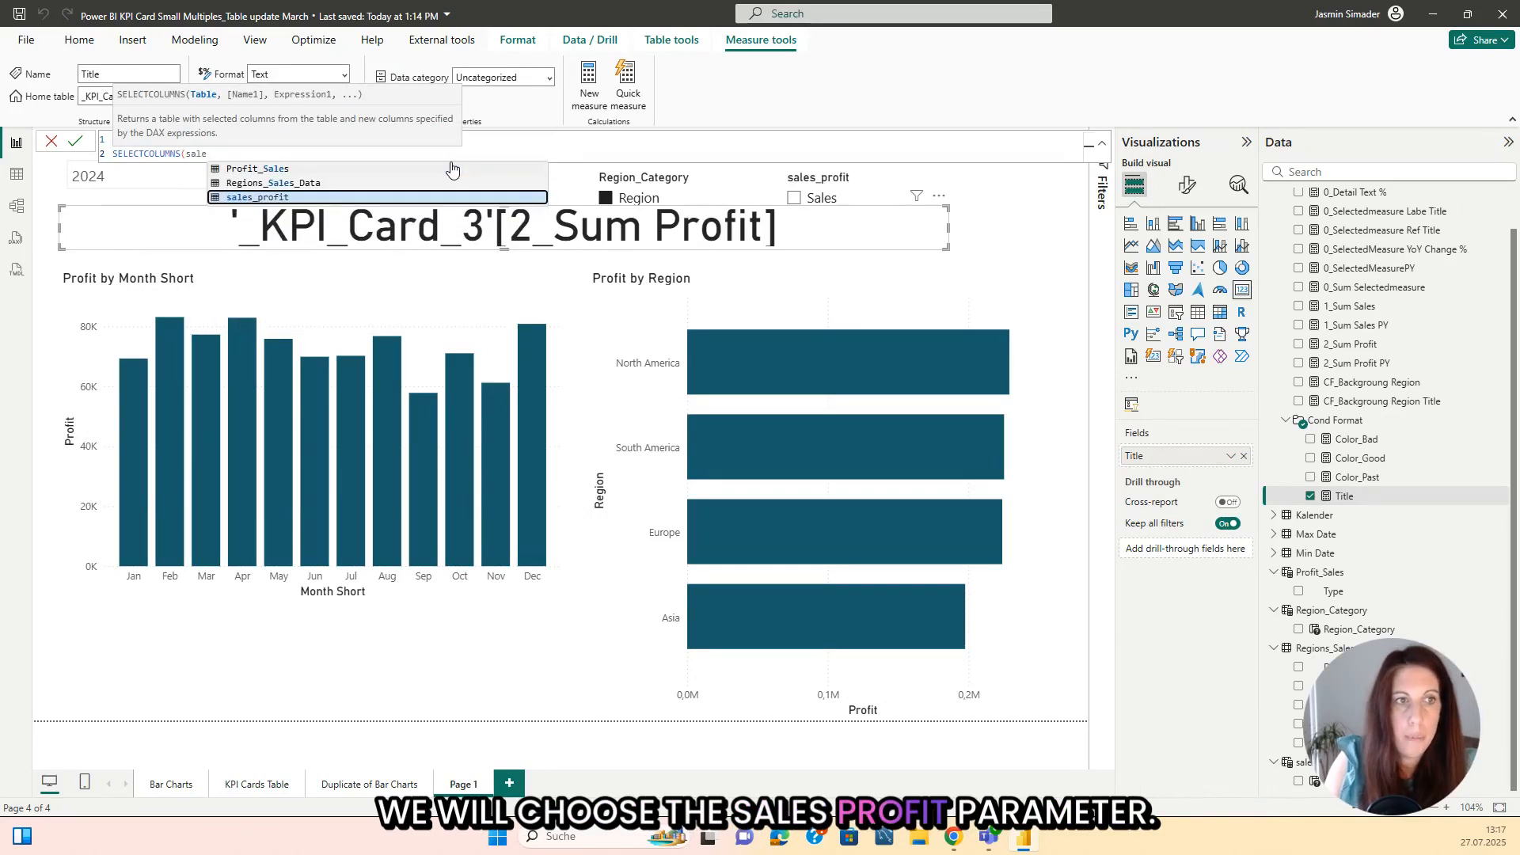
pyautogui.write('s_profit,"')
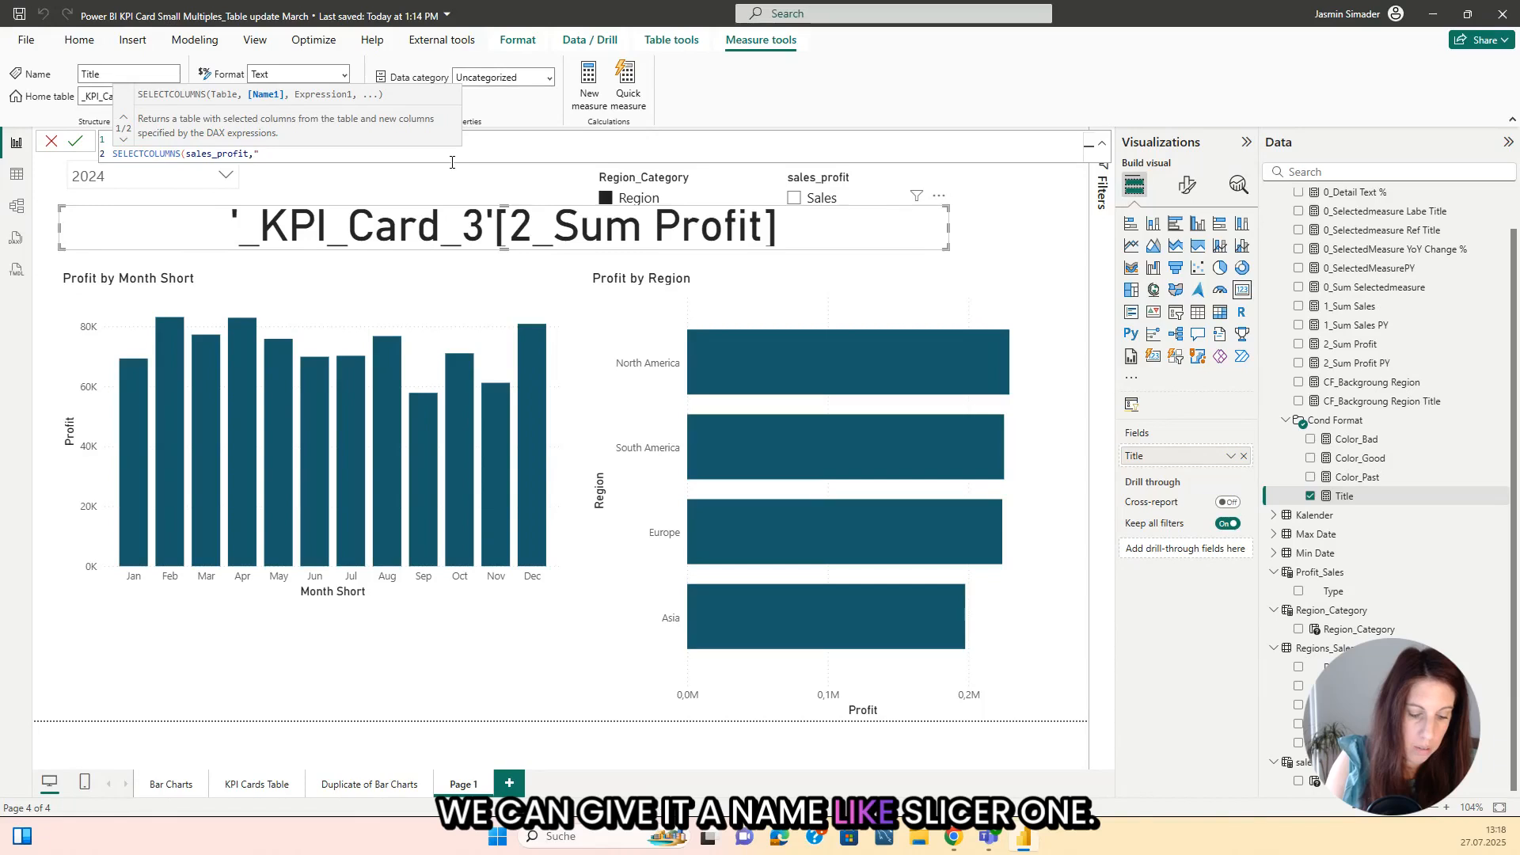
pyautogui.write('Slicer 1",')
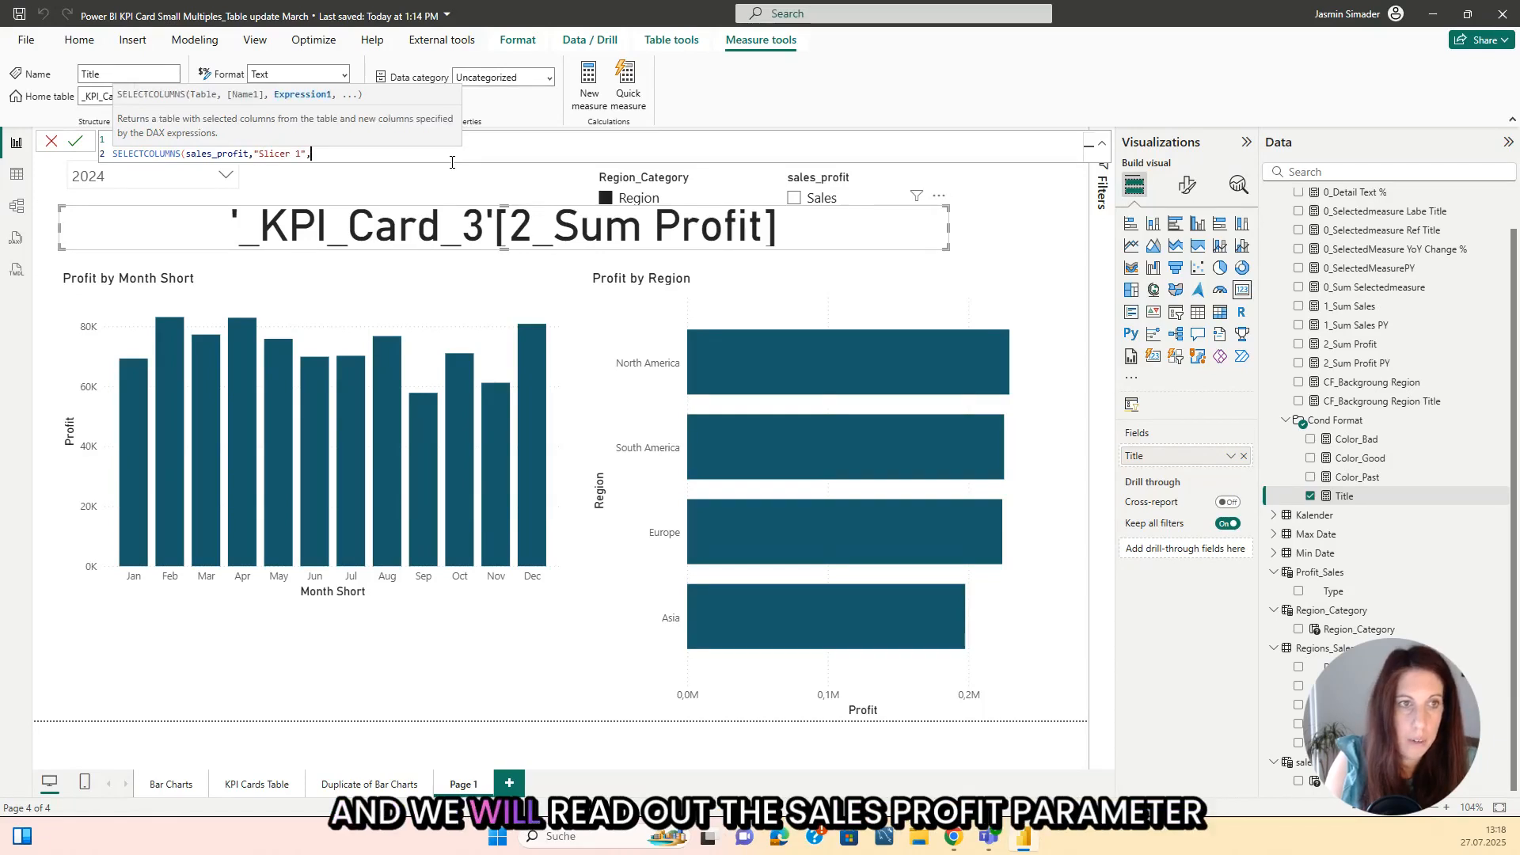
pyautogui.write('Sale')
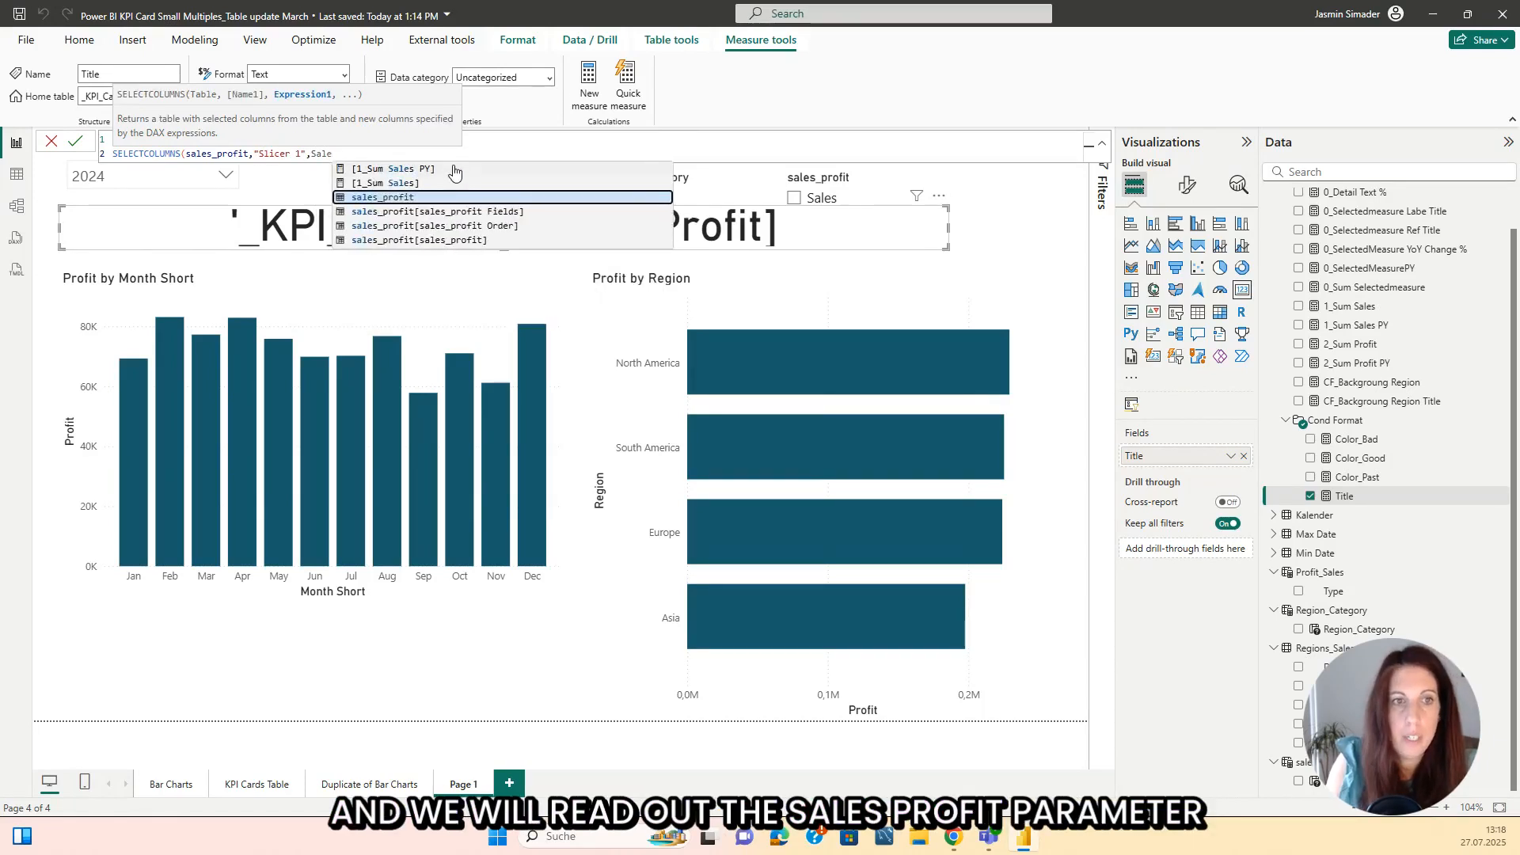
pyautogui.click(460, 242)
pyautogui.write(')')
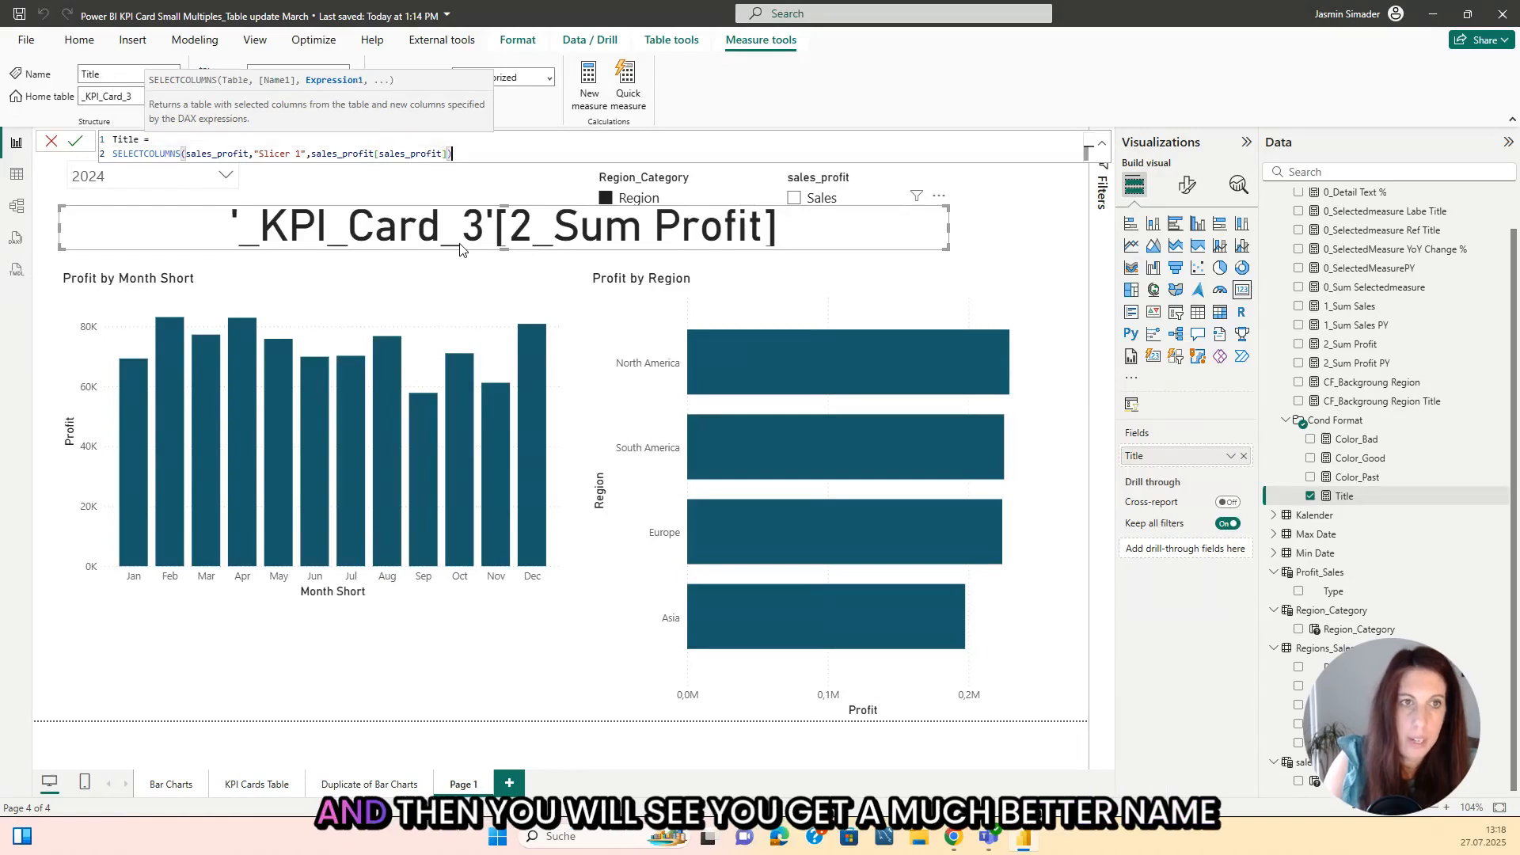
pyautogui.press('Return')
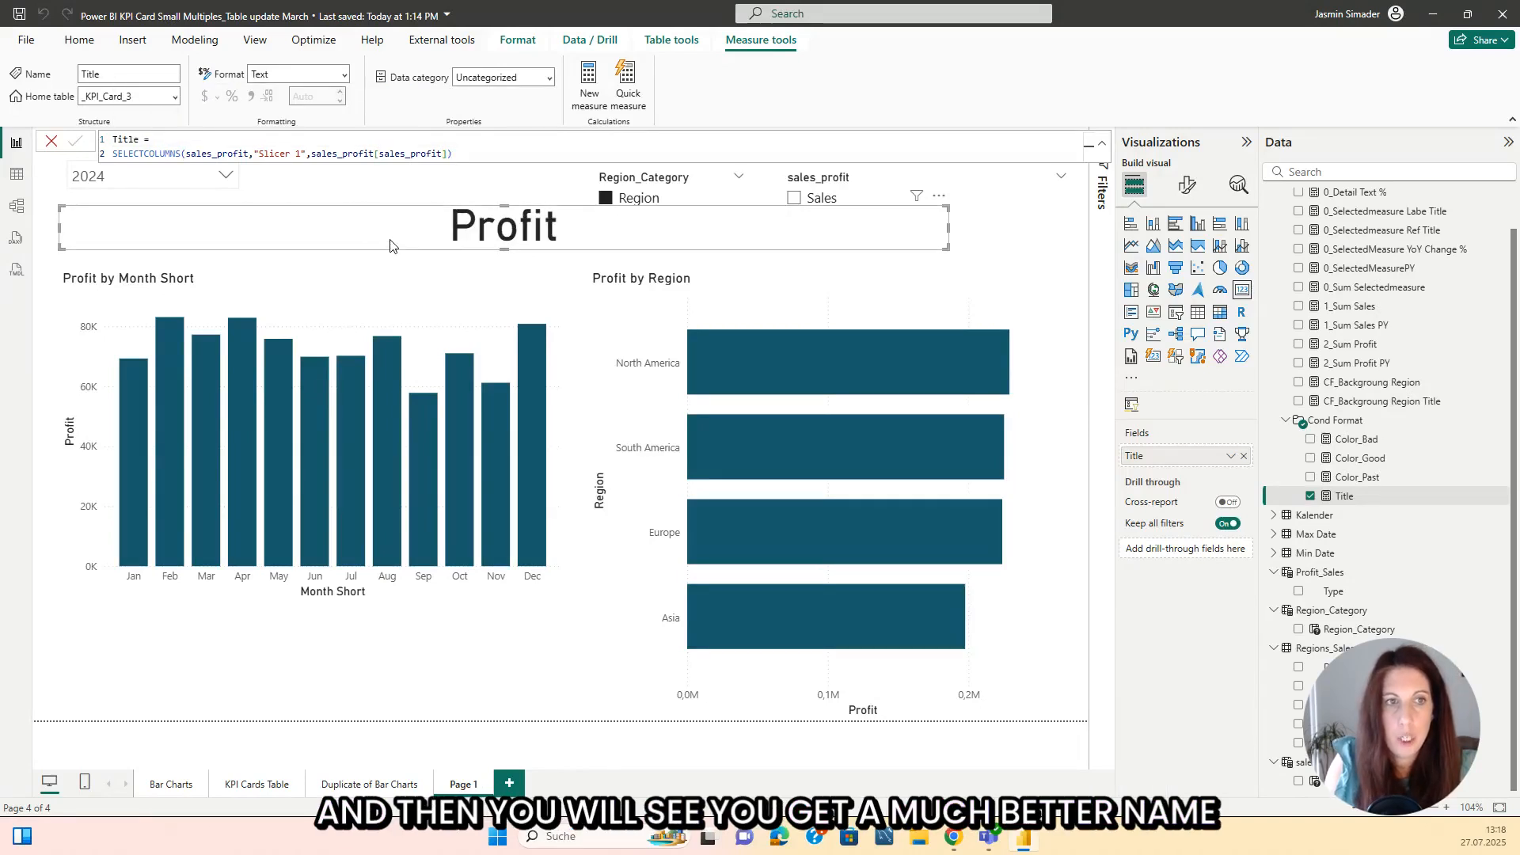
# Step: Wrap the Title measure's SELECTCOLUMNS expression in an IF that returns "Sum of Profit" when it equals "Profit" and otherwise "Sum of Sales"
pyautogui.click(171, 140)
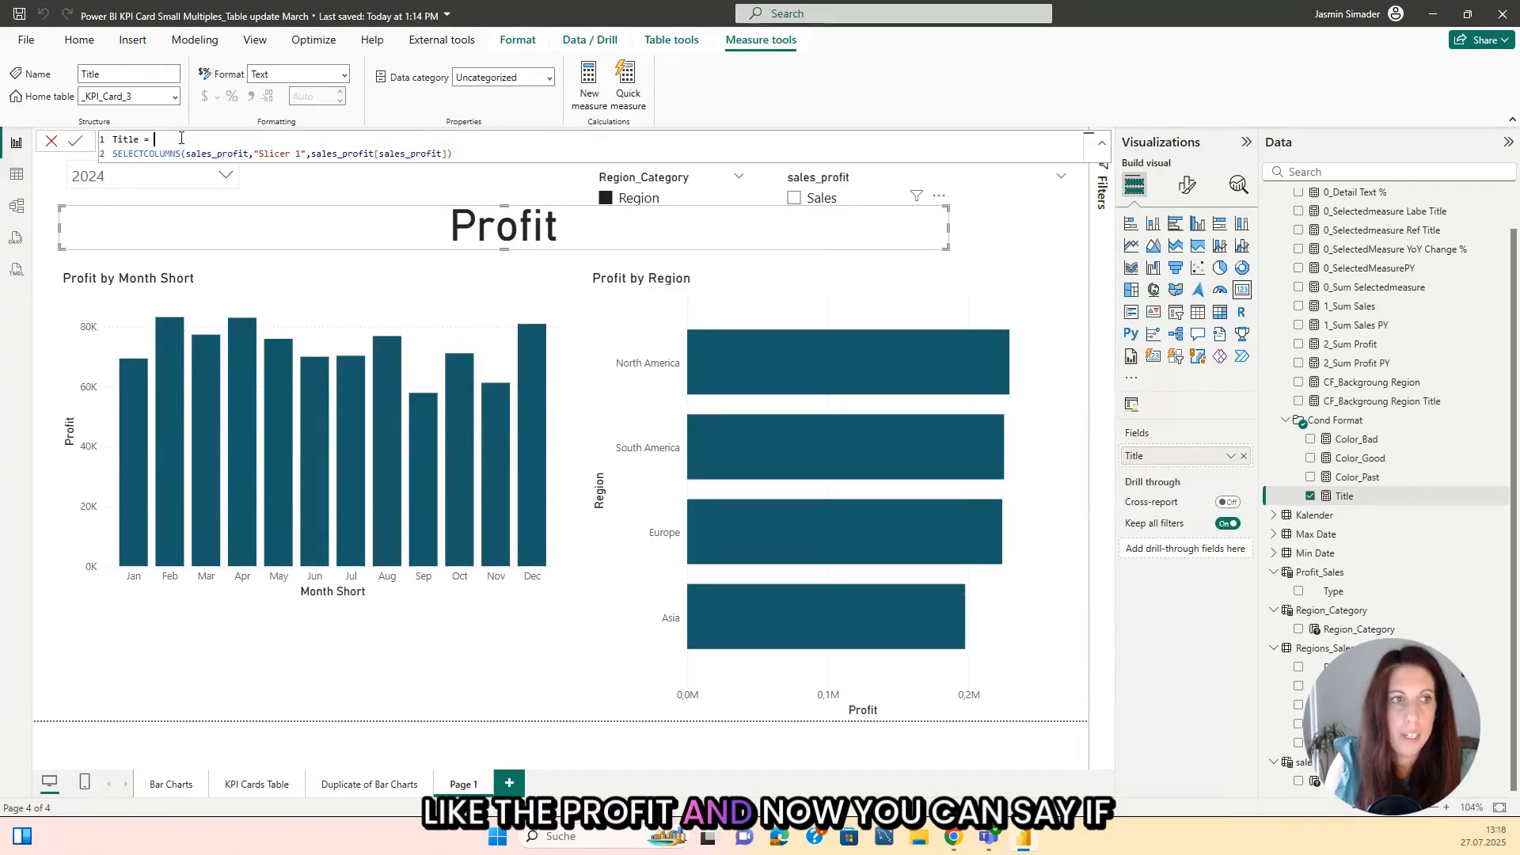
pyautogui.hotkey('shift', 'Return')
pyautogui.write('IF(')
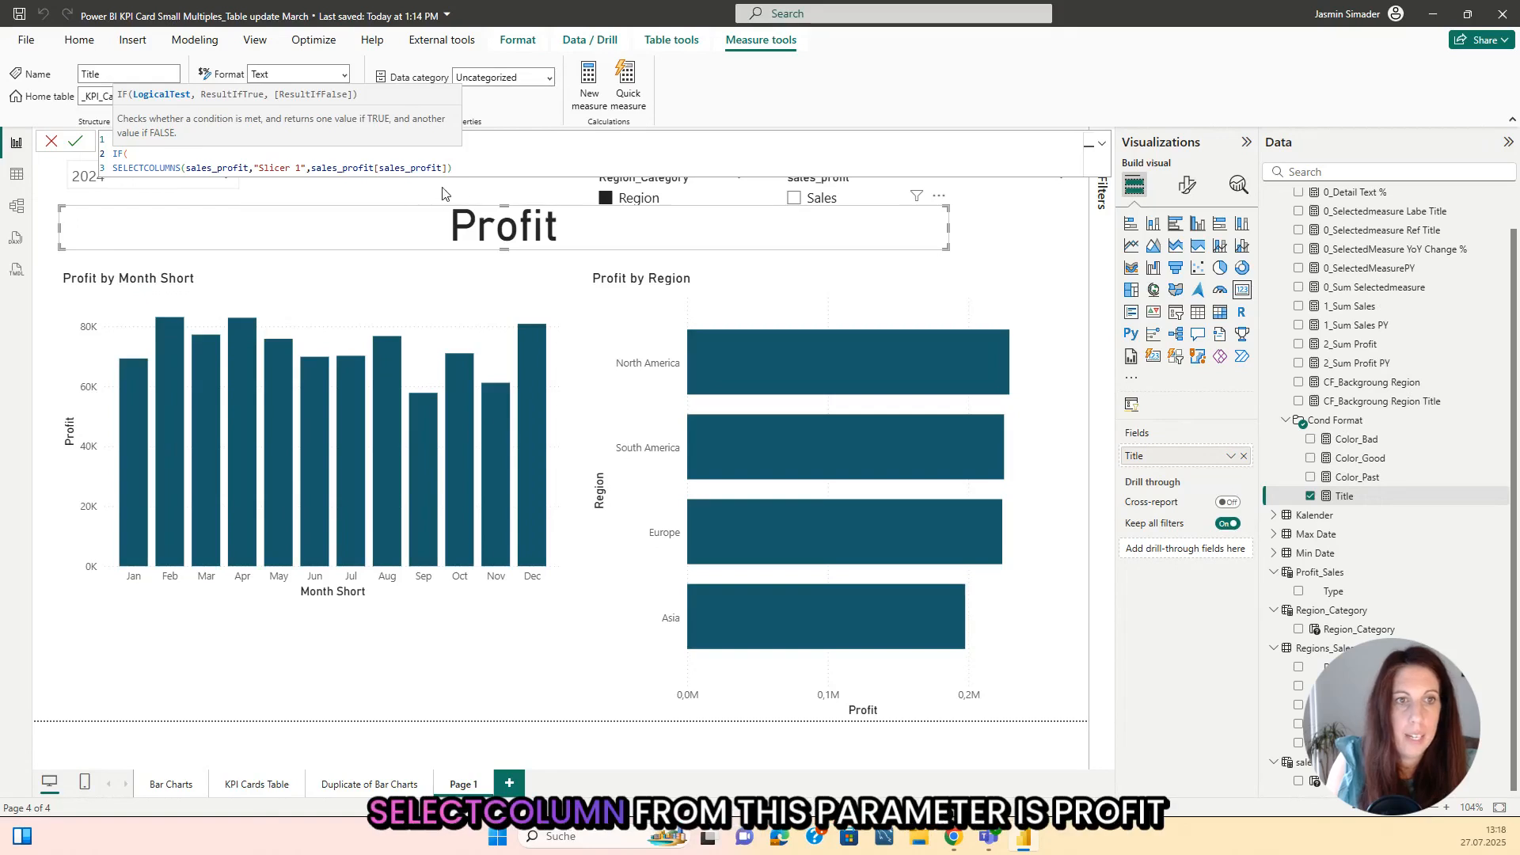
pyautogui.click(489, 172)
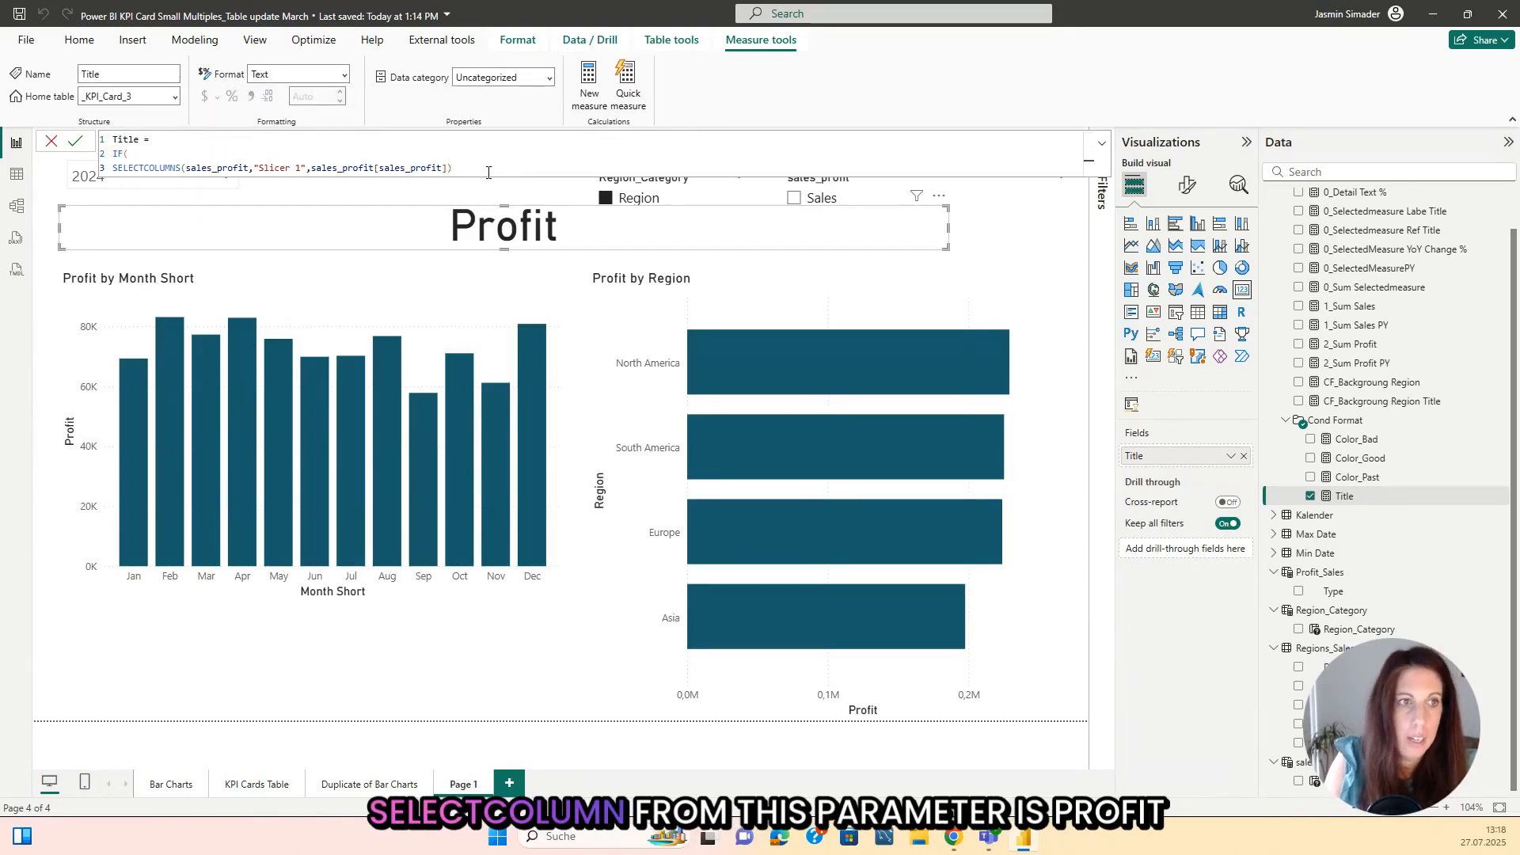
pyautogui.write('= ')
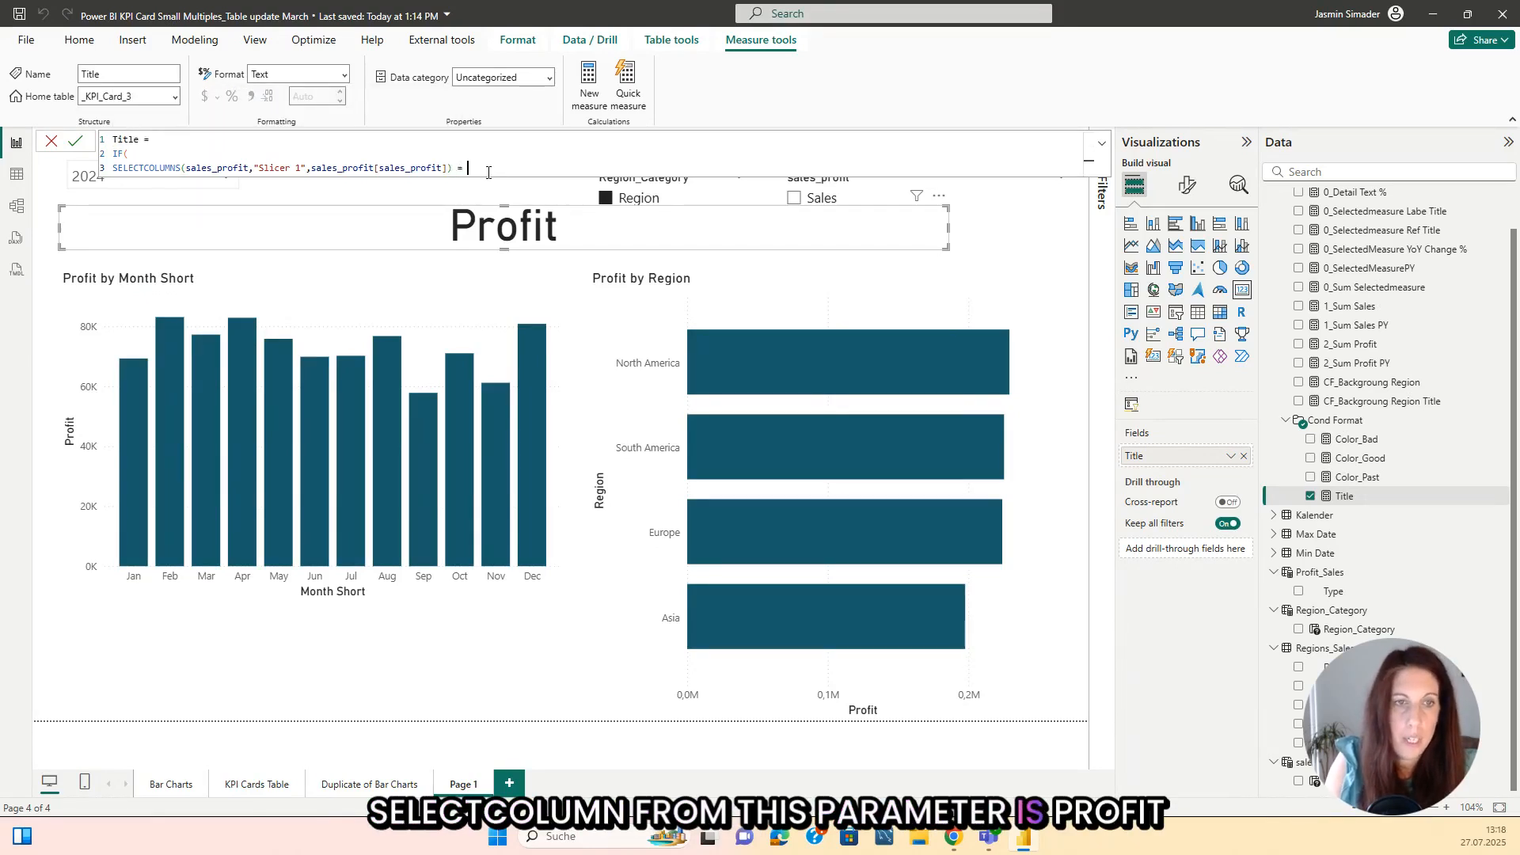
pyautogui.write('"Profit",')
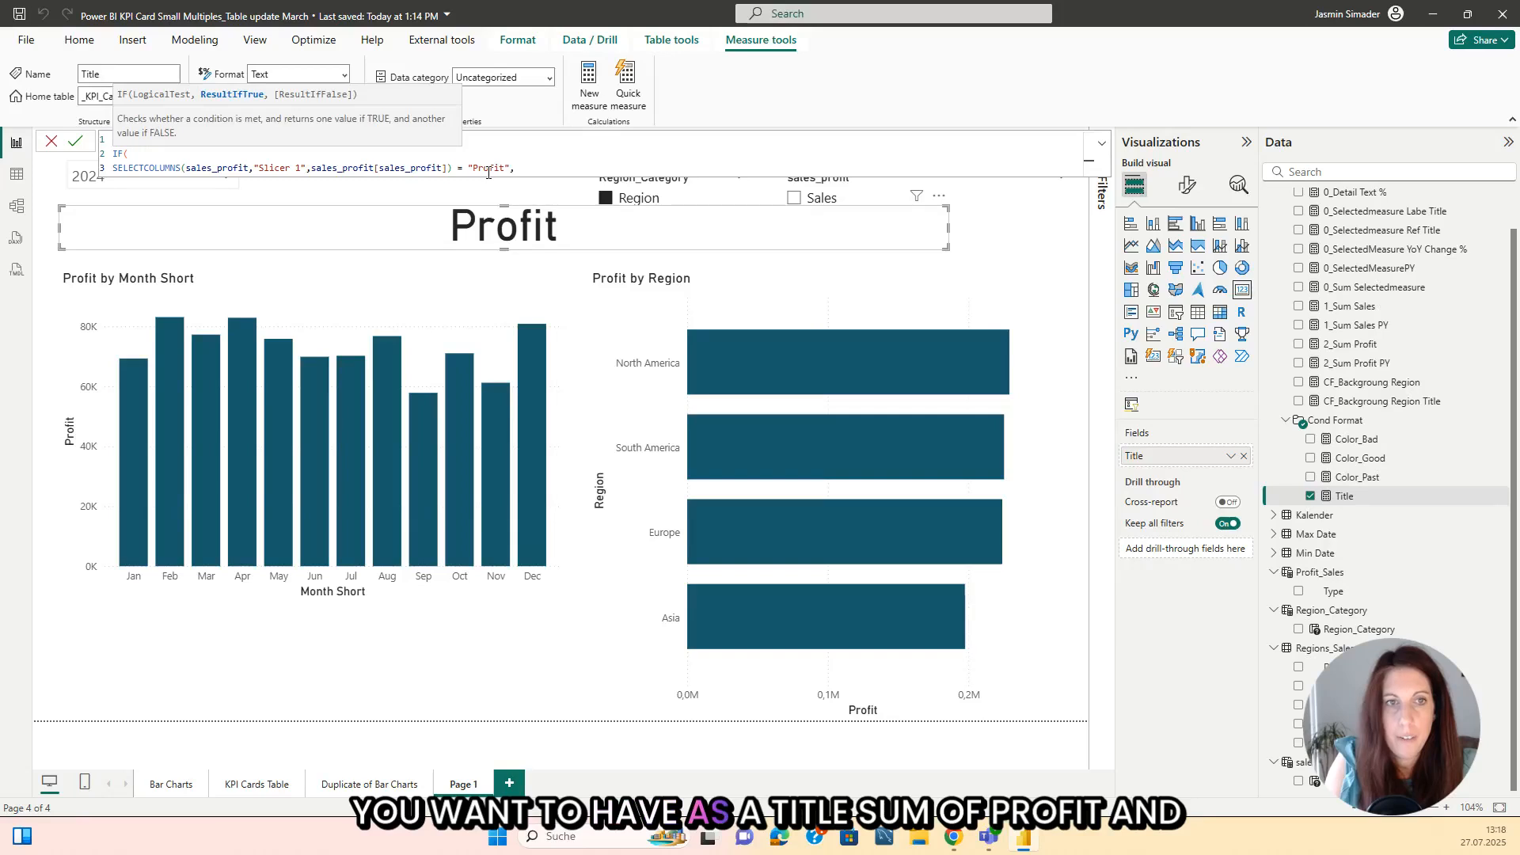
pyautogui.write(' "Sum')
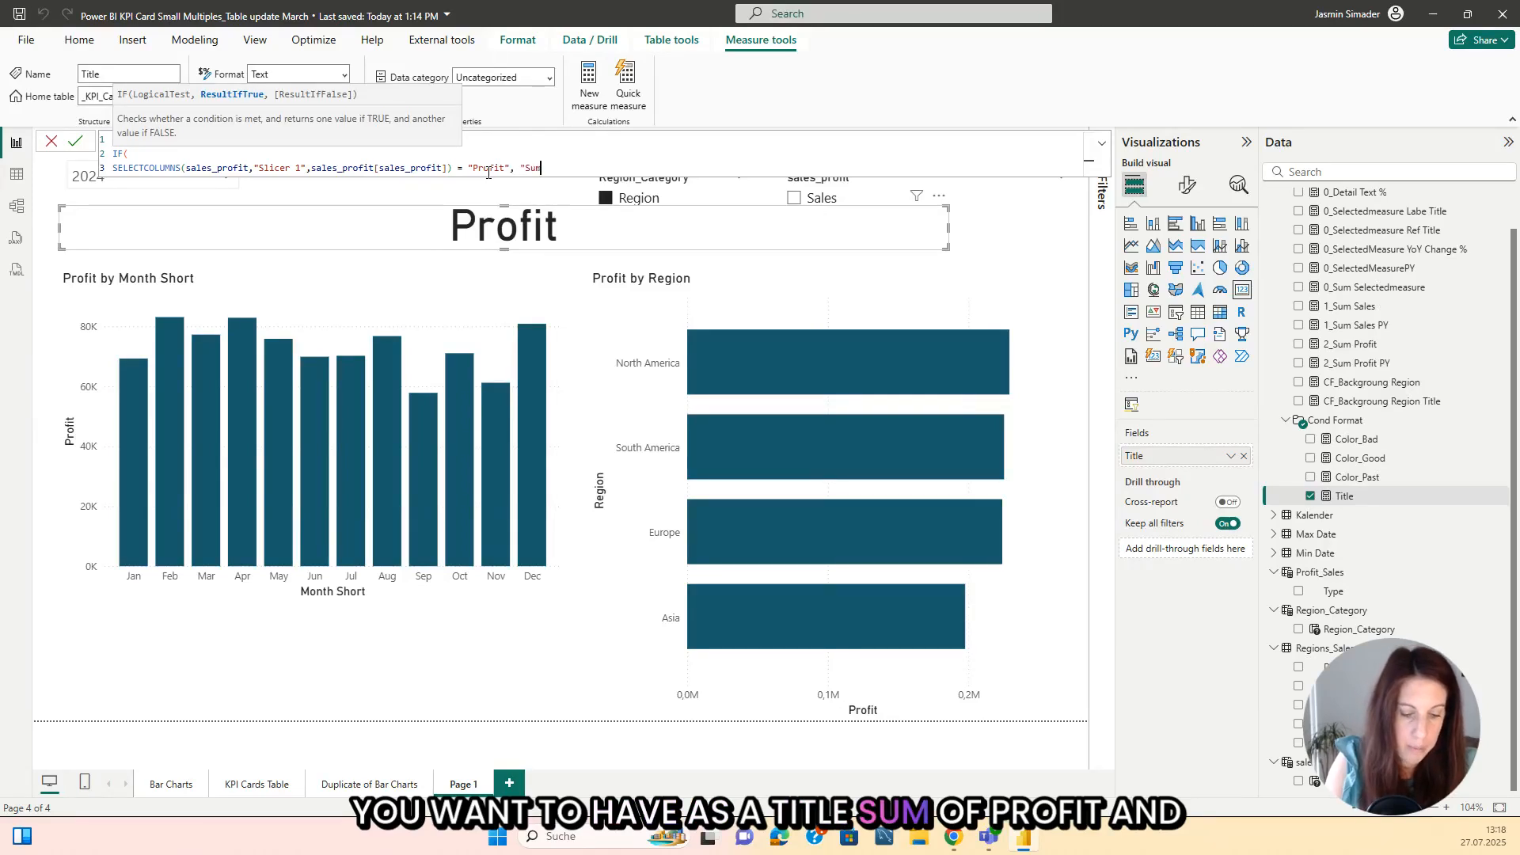
pyautogui.write(' of Profit"')
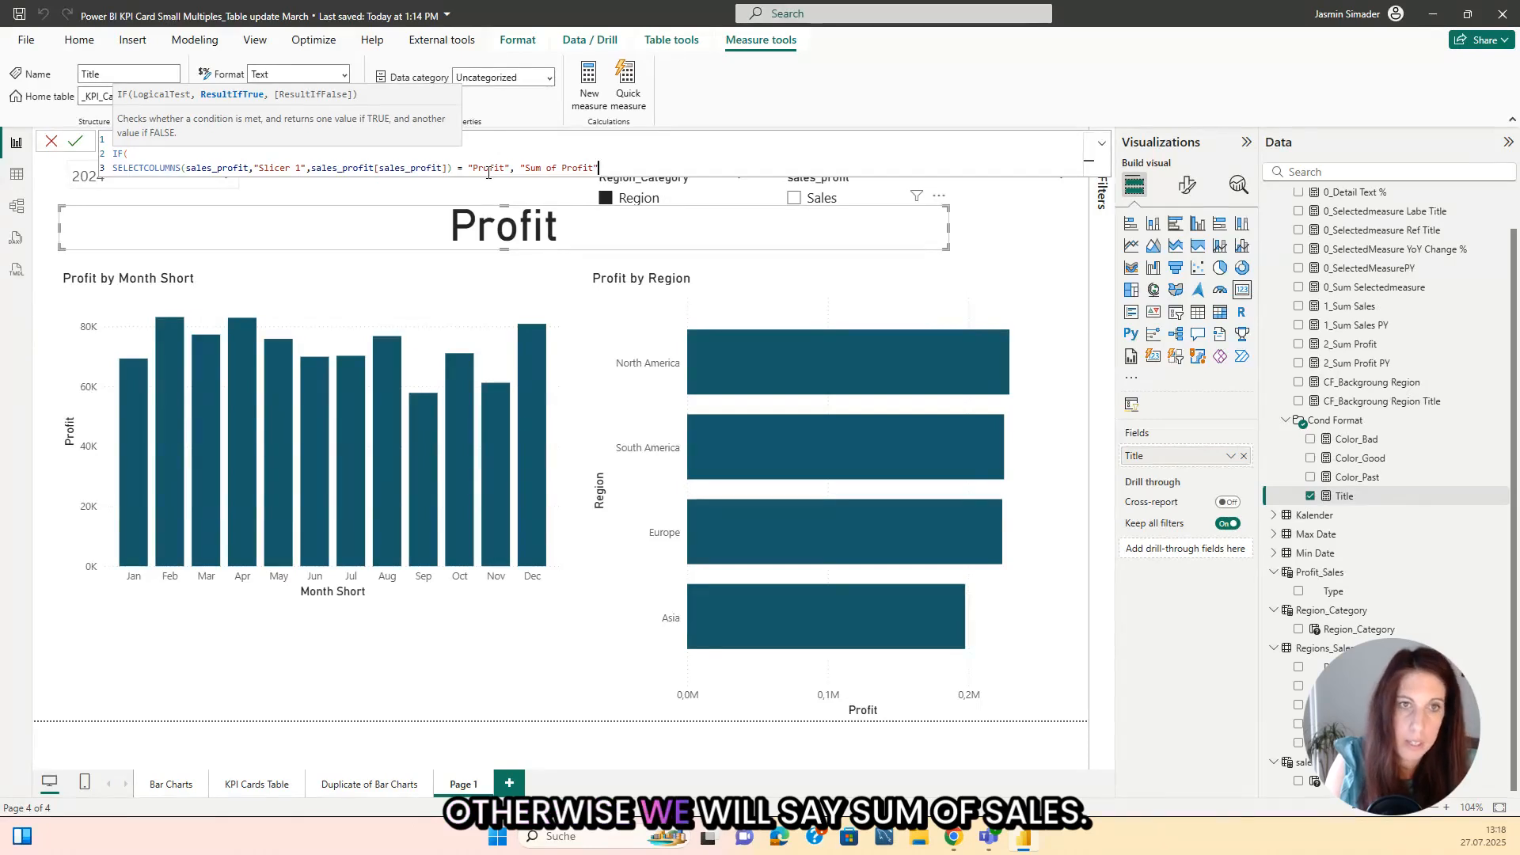
pyautogui.write(', "')
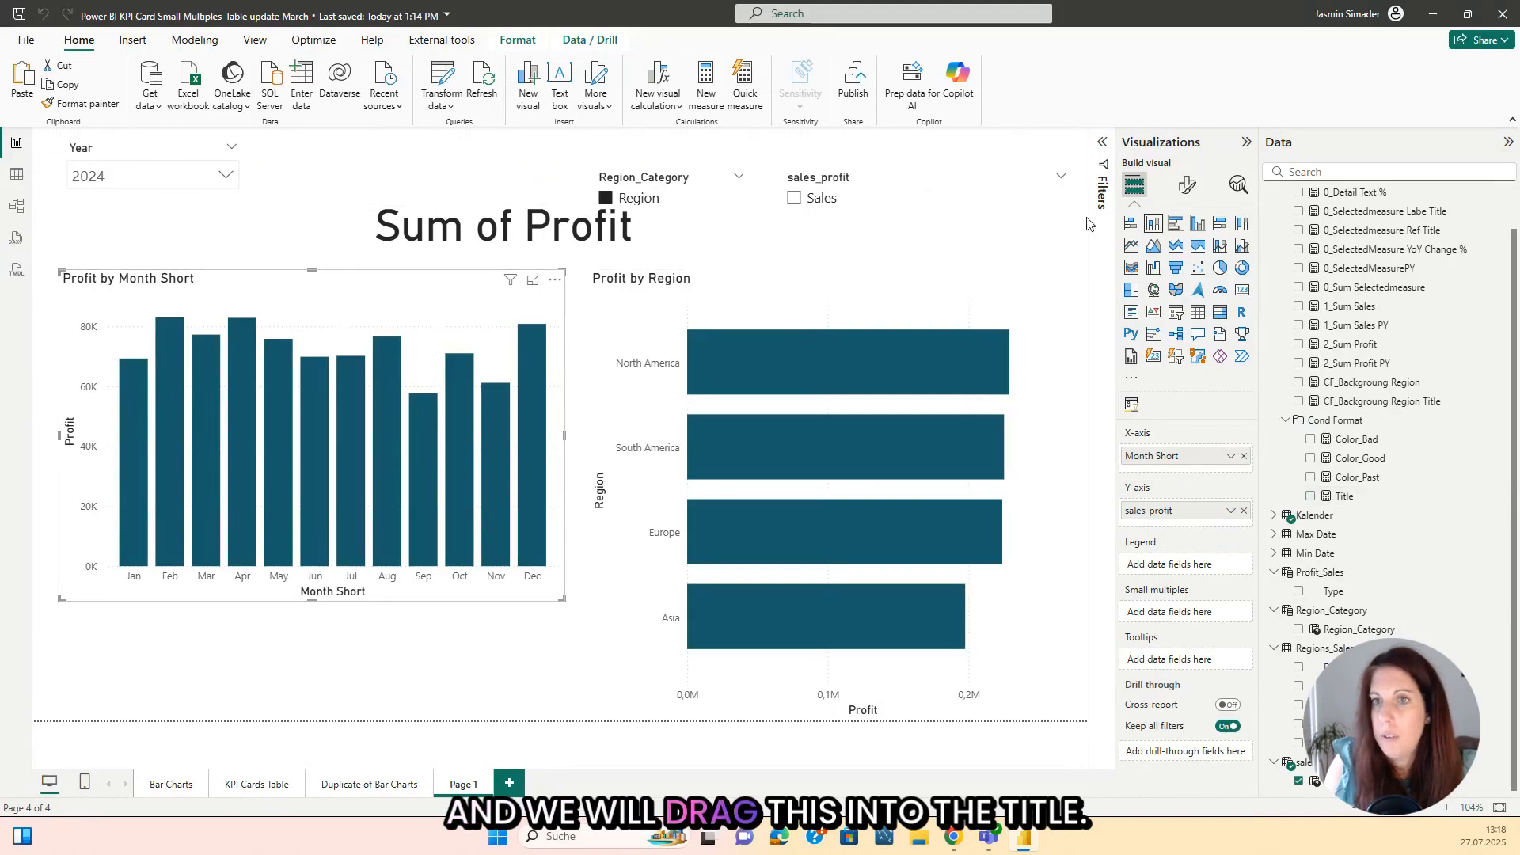
# Step: Base the monthly column chart's title text on the field value of the Title measure in the Cond Format folder
pyautogui.click(1187, 186)
pyautogui.click(1185, 255)
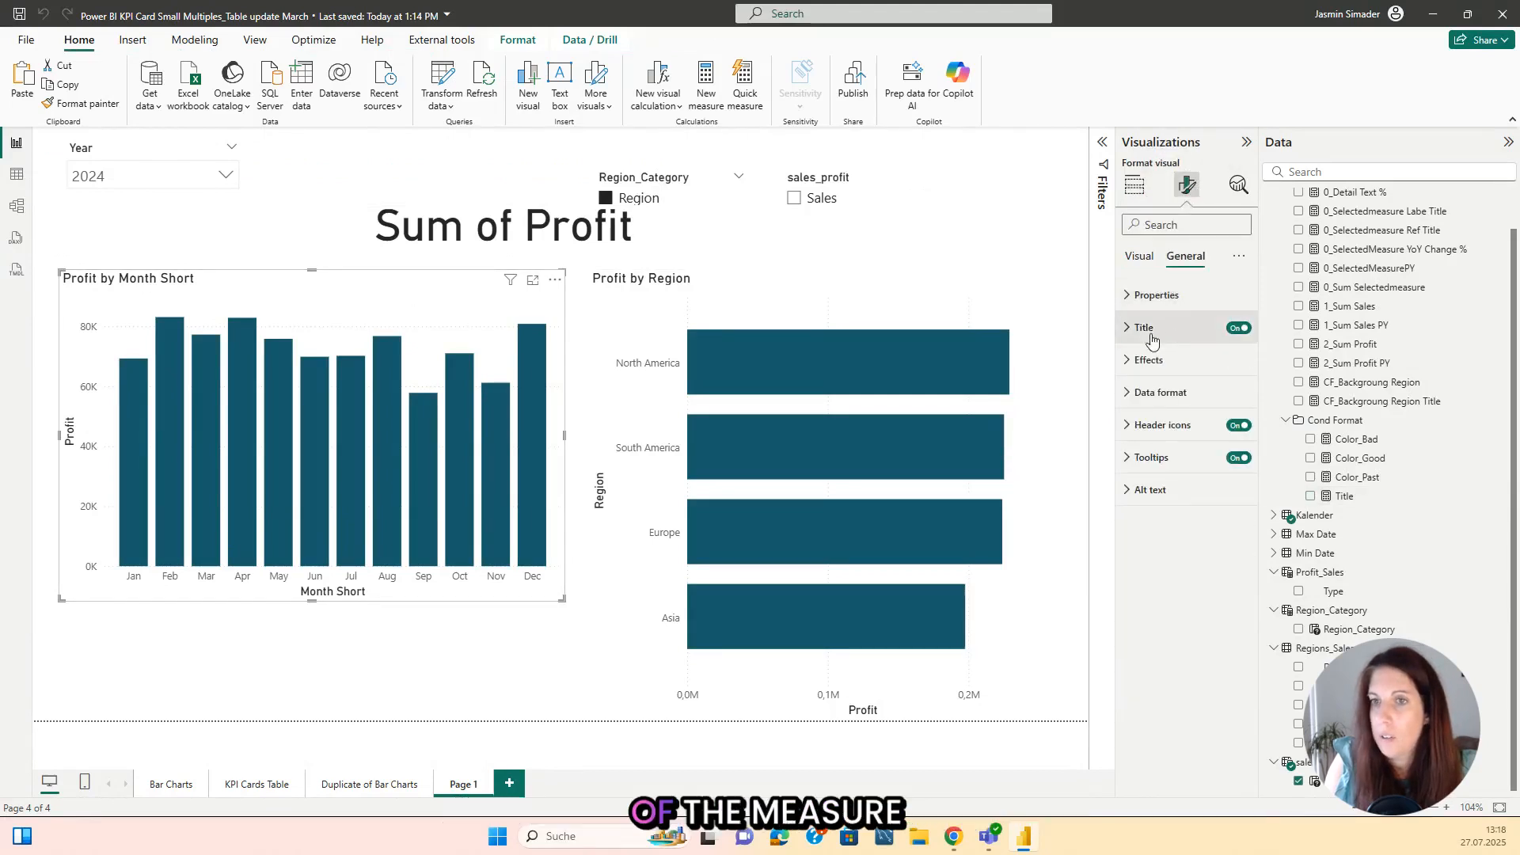
pyautogui.click(1160, 328)
pyautogui.click(1236, 406)
pyautogui.write('titl')
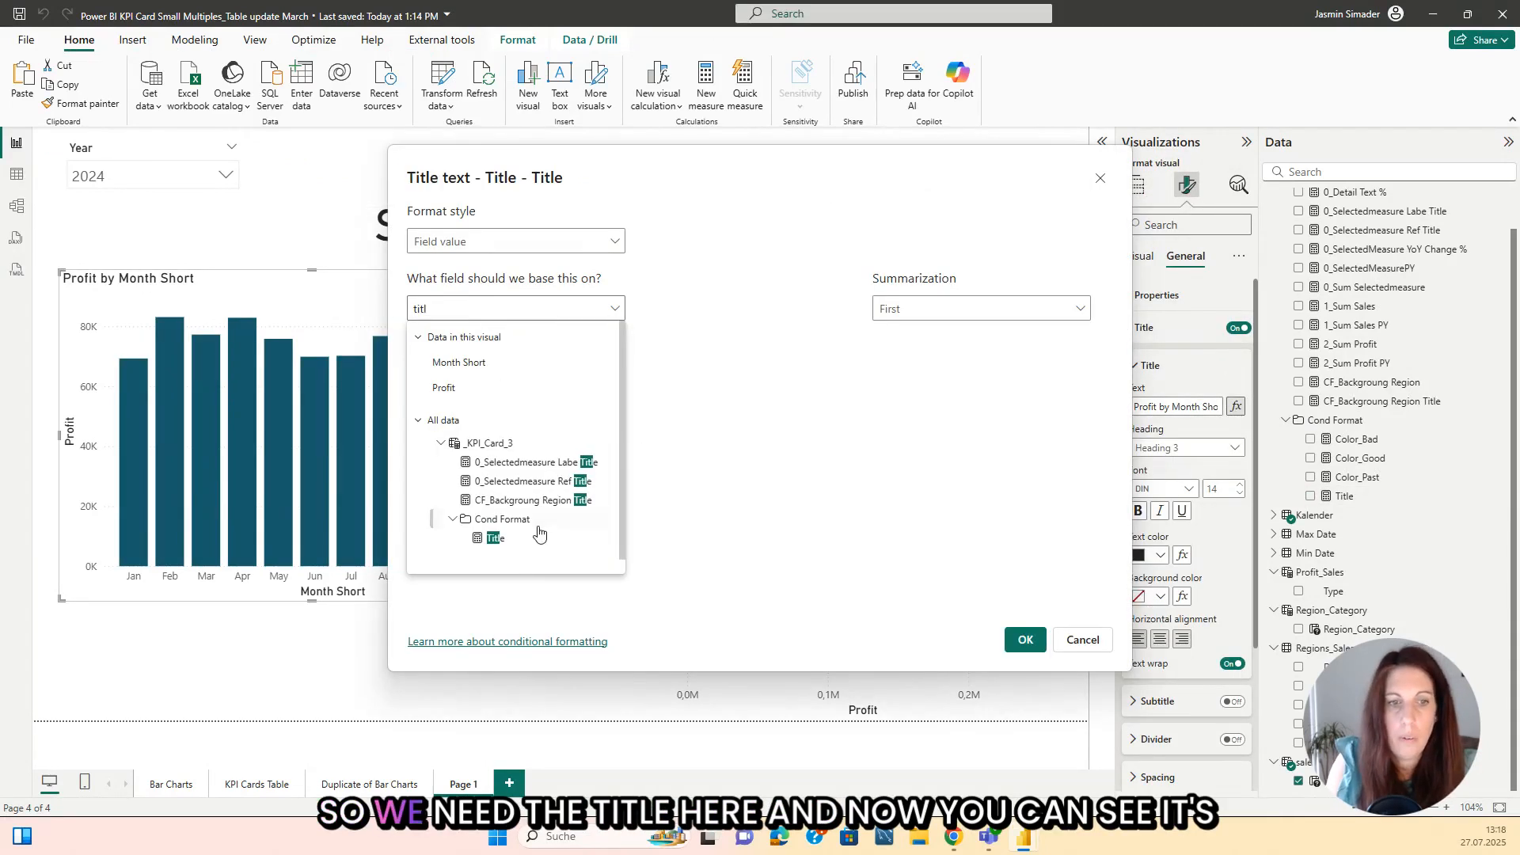
pyautogui.click(495, 542)
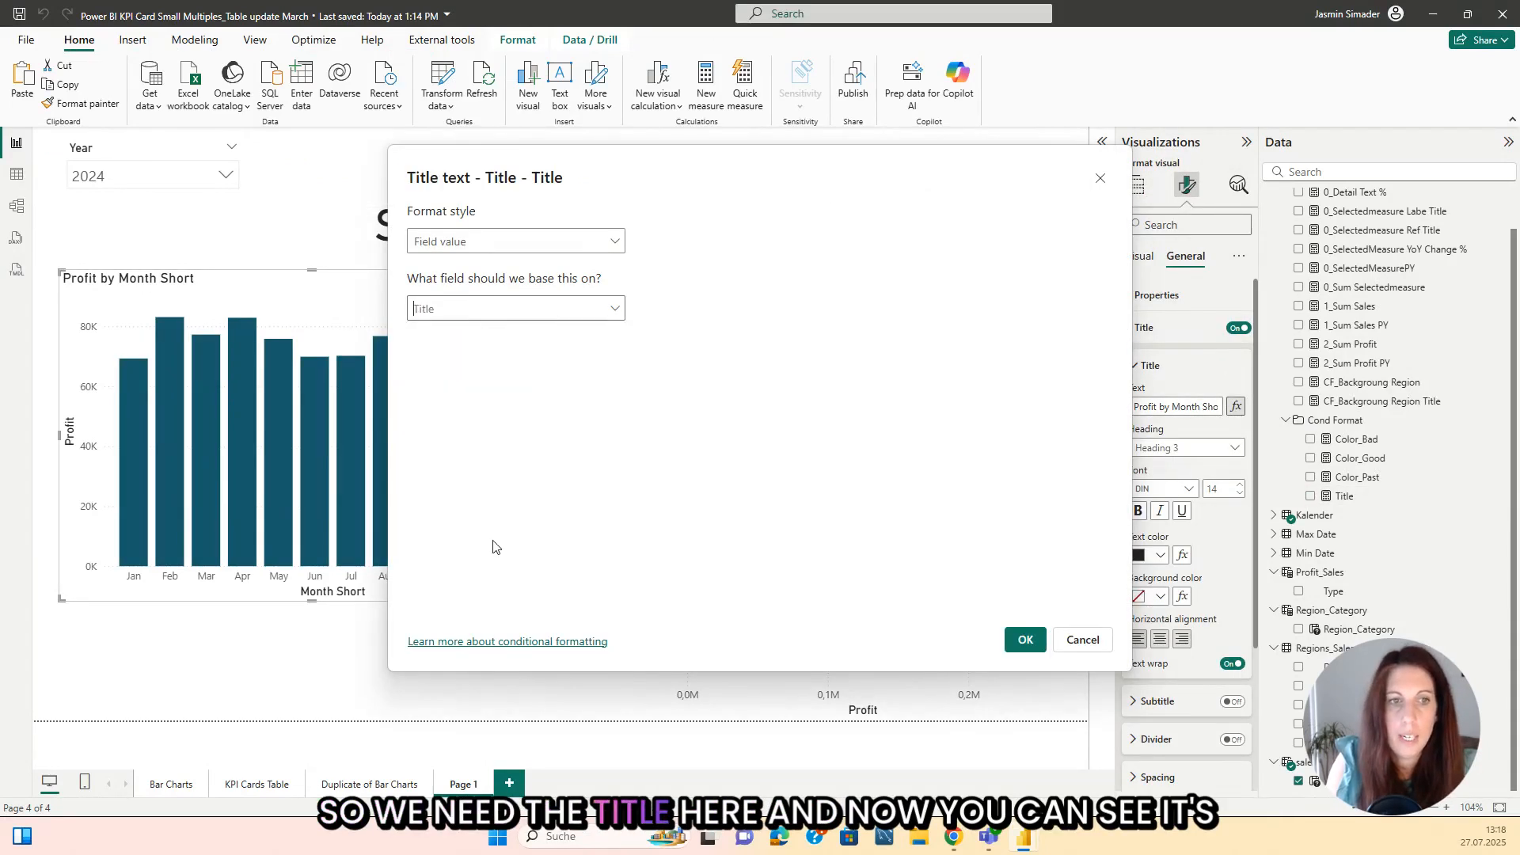
pyautogui.click(1024, 640)
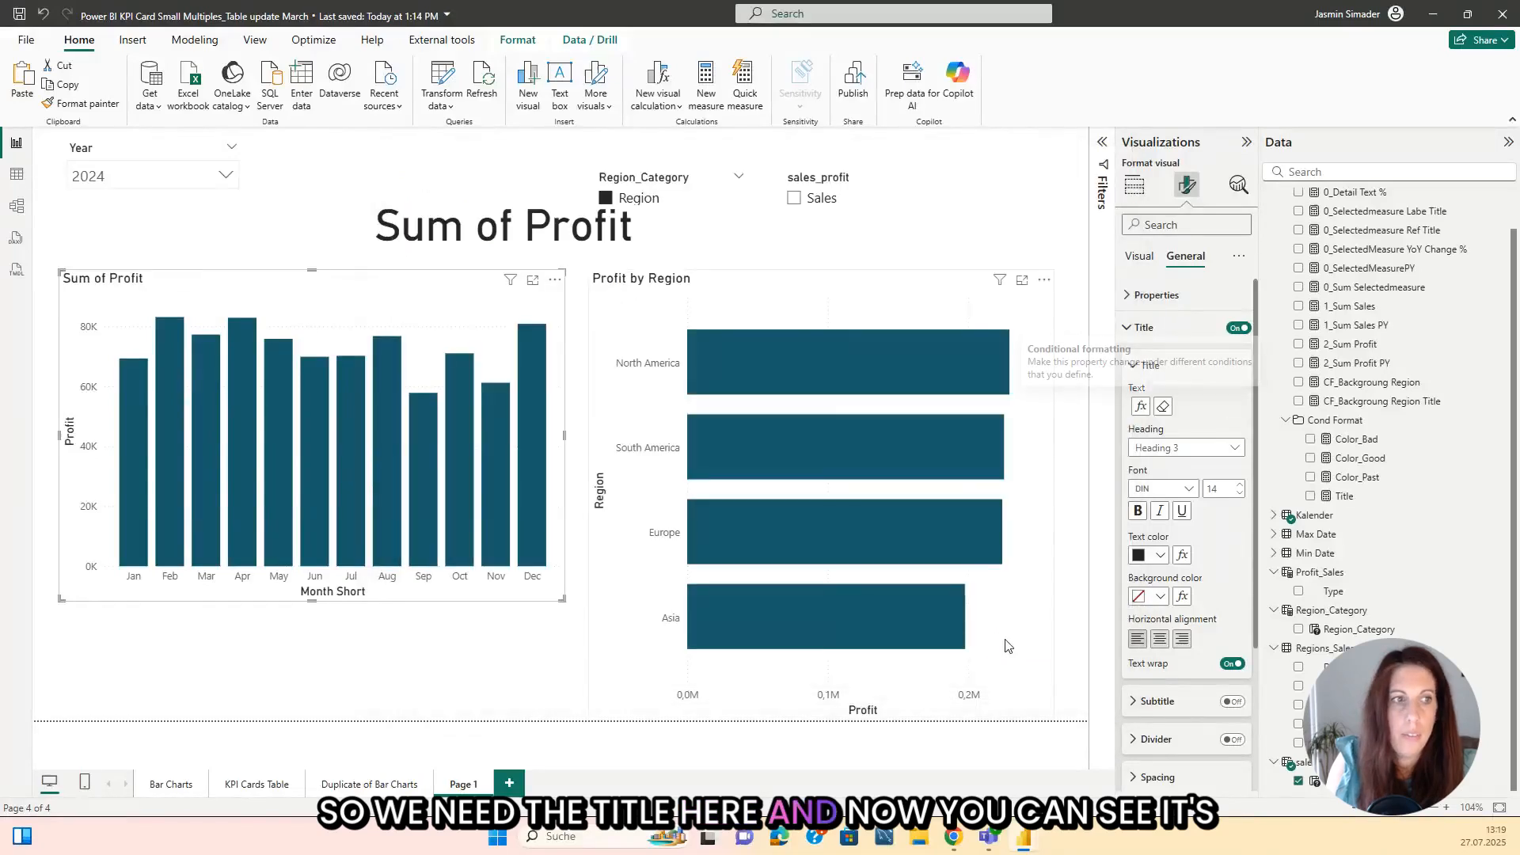
# Step: Narrow the title card and set the sales_profit slicer to Sales to check the dynamic title
pyautogui.click(668, 236)
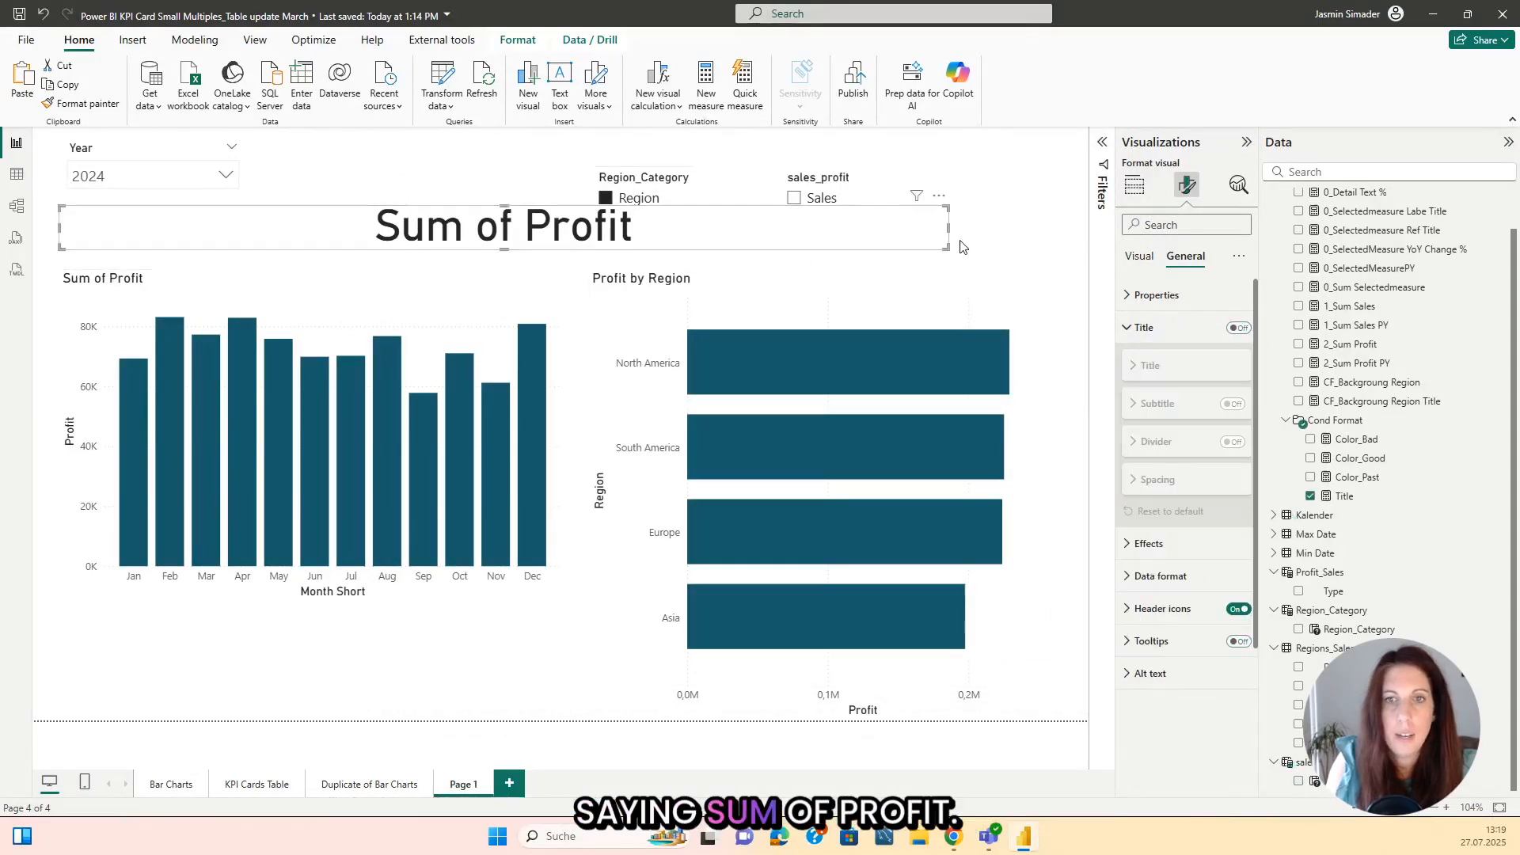
pyautogui.click(794, 198)
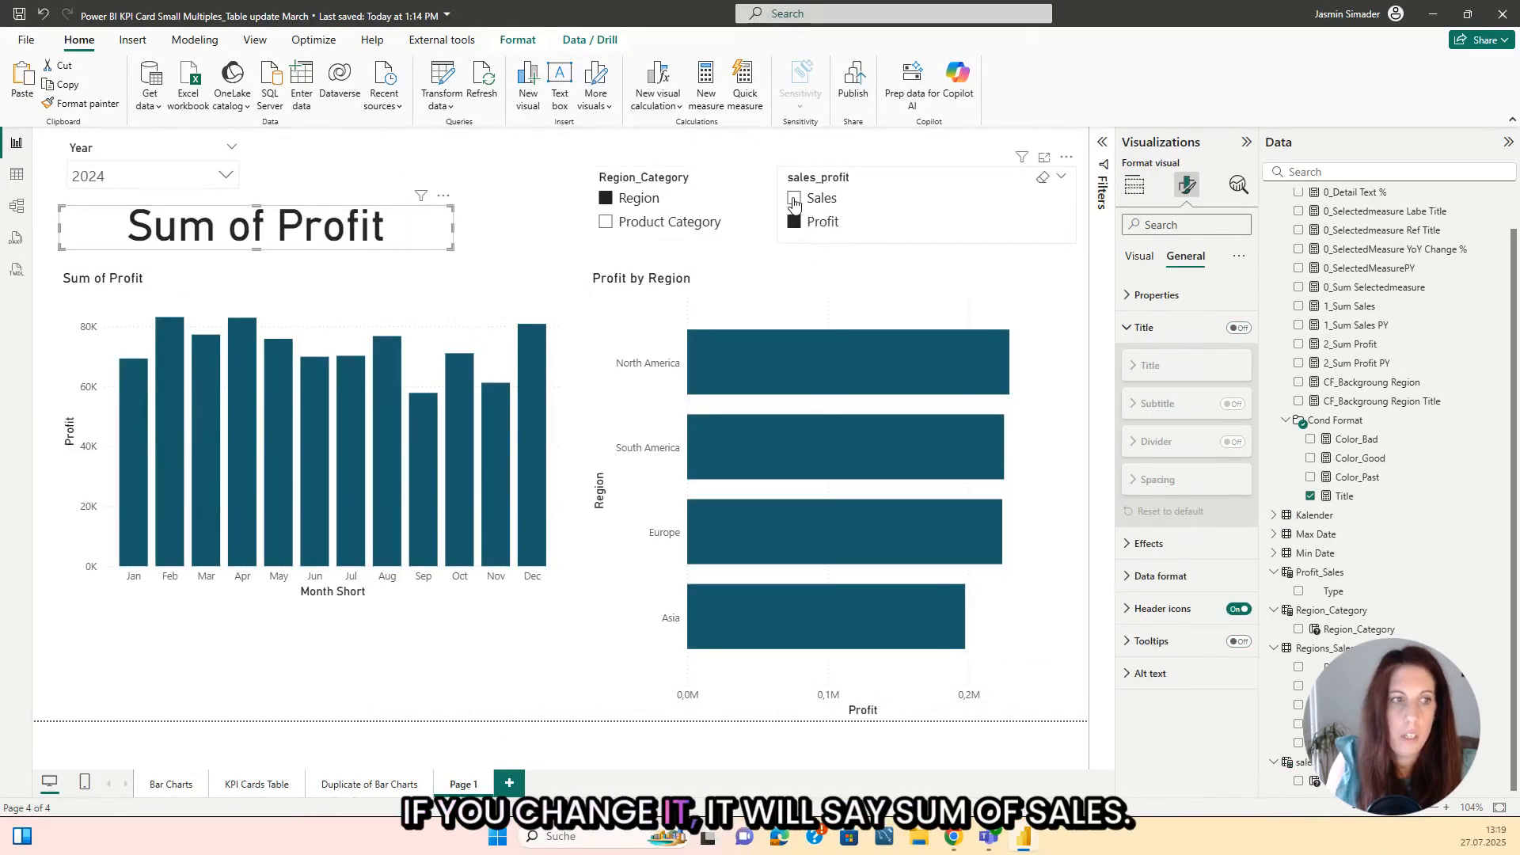
pyautogui.click(492, 188)
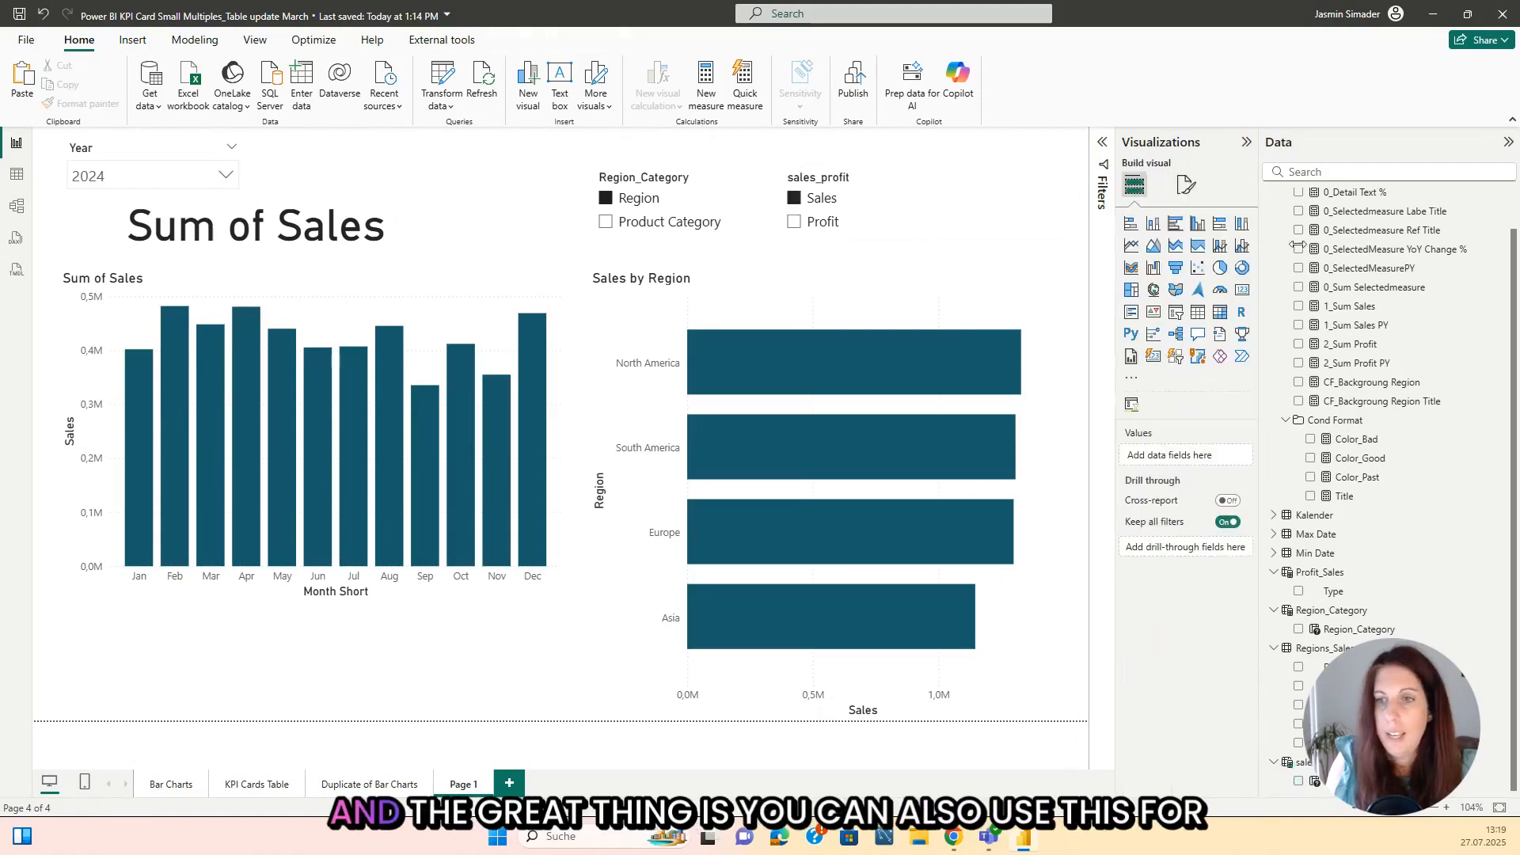
# Step: Create a measure named color Change in the Cond Format folder from a copy of the Title measure's formula
pyautogui.click(1342, 497)
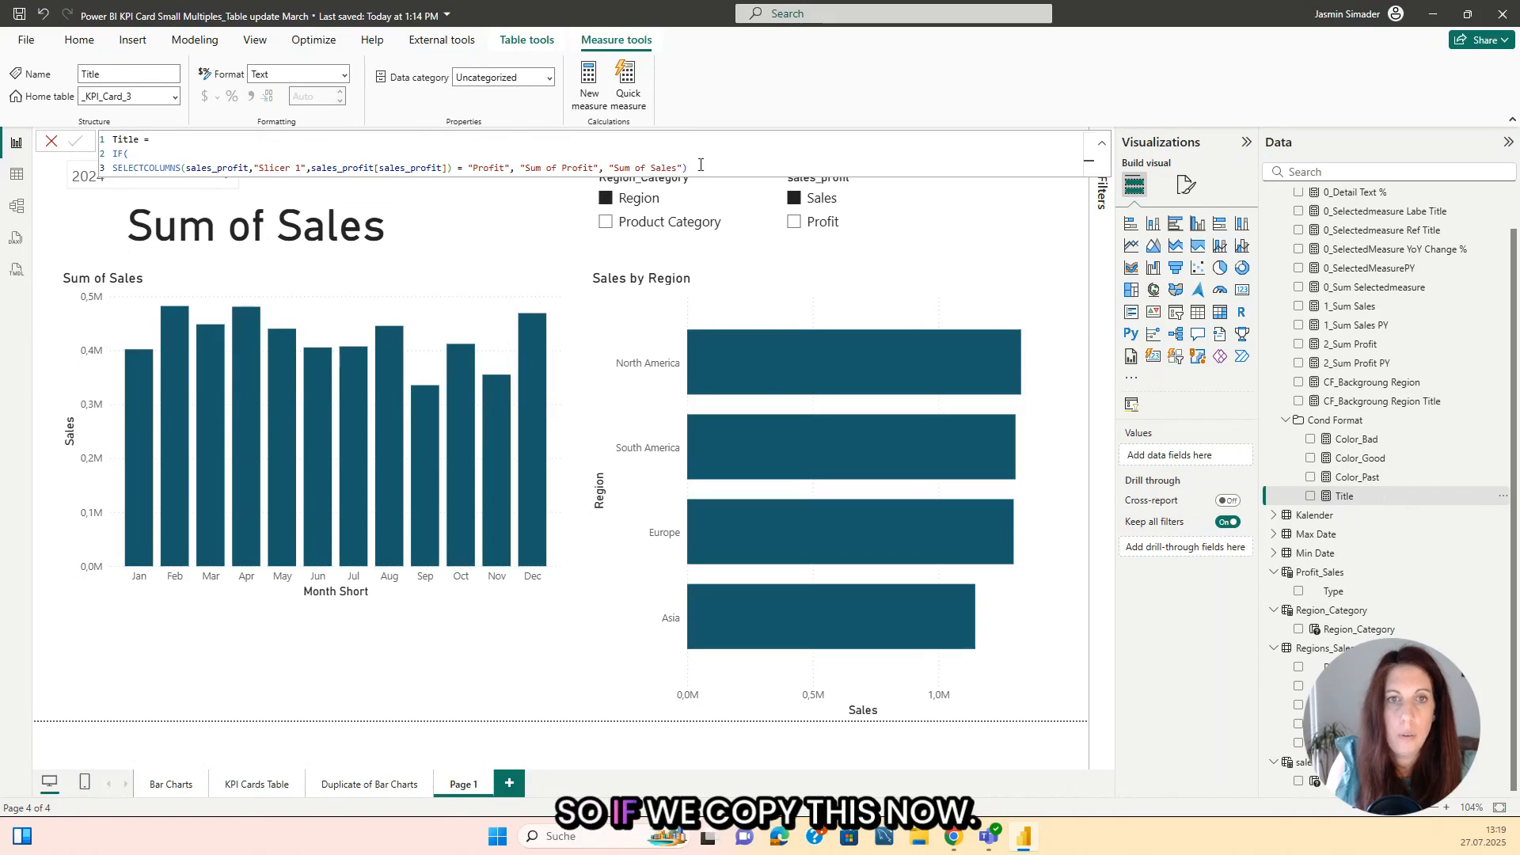
pyautogui.moveTo(687, 167); pyautogui.dragTo(366, 147)
pyautogui.click(52, 141)
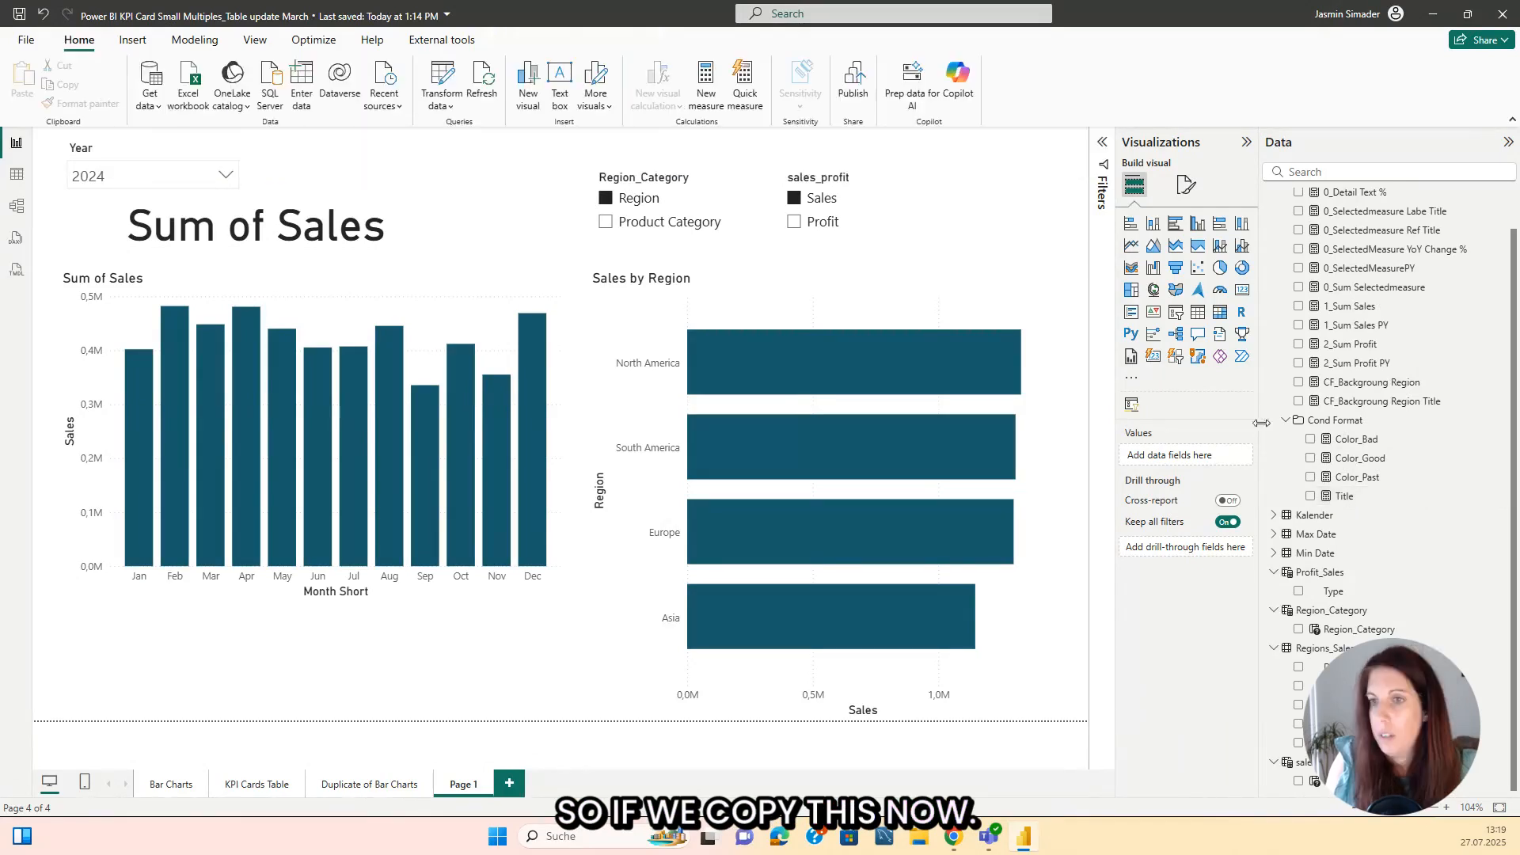
pyautogui.rightClick(1340, 426)
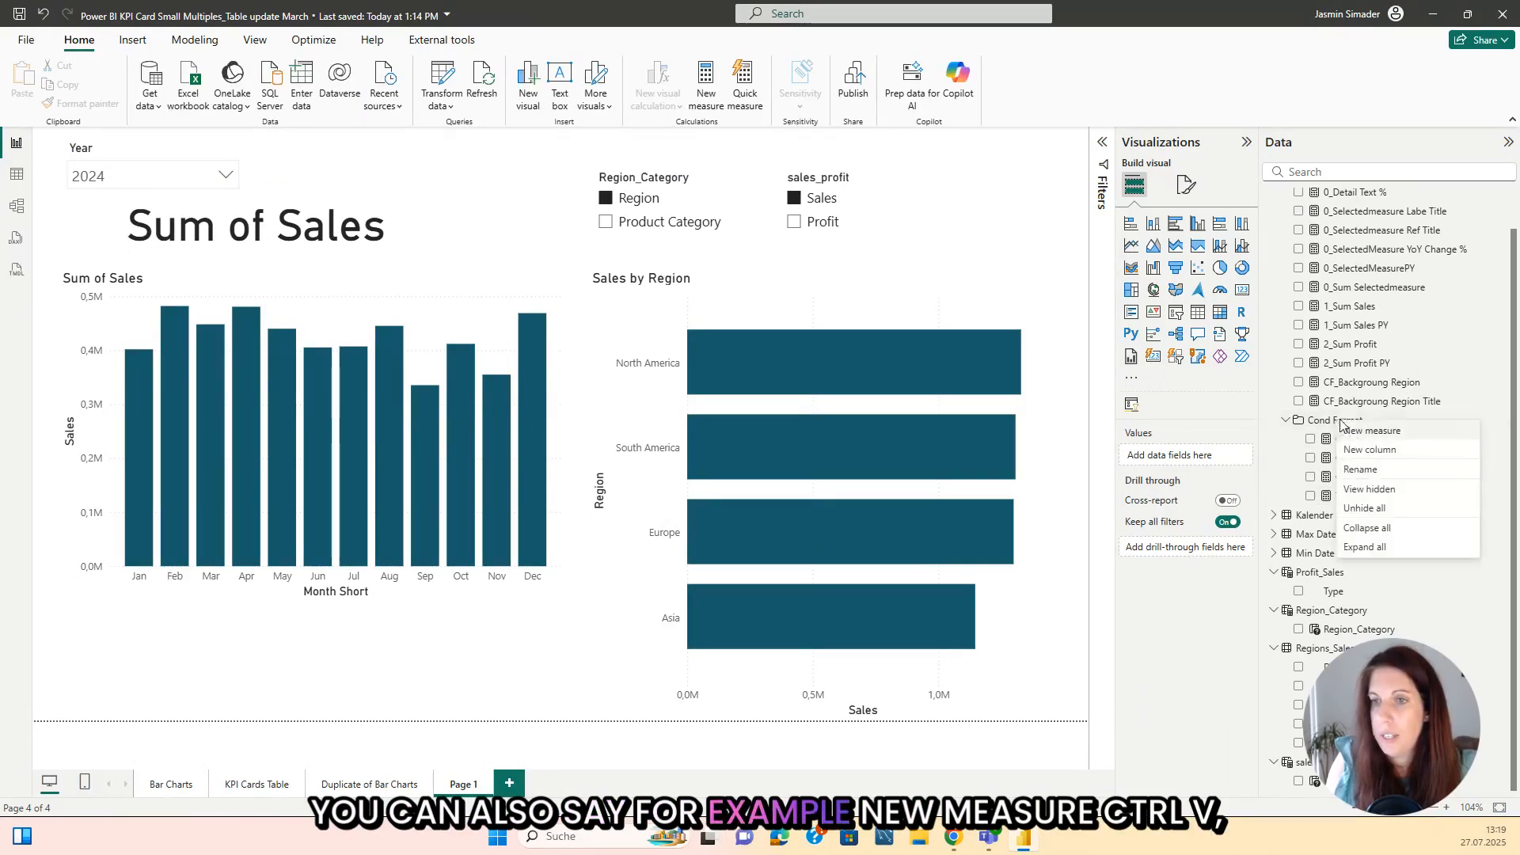
pyautogui.click(1359, 435)
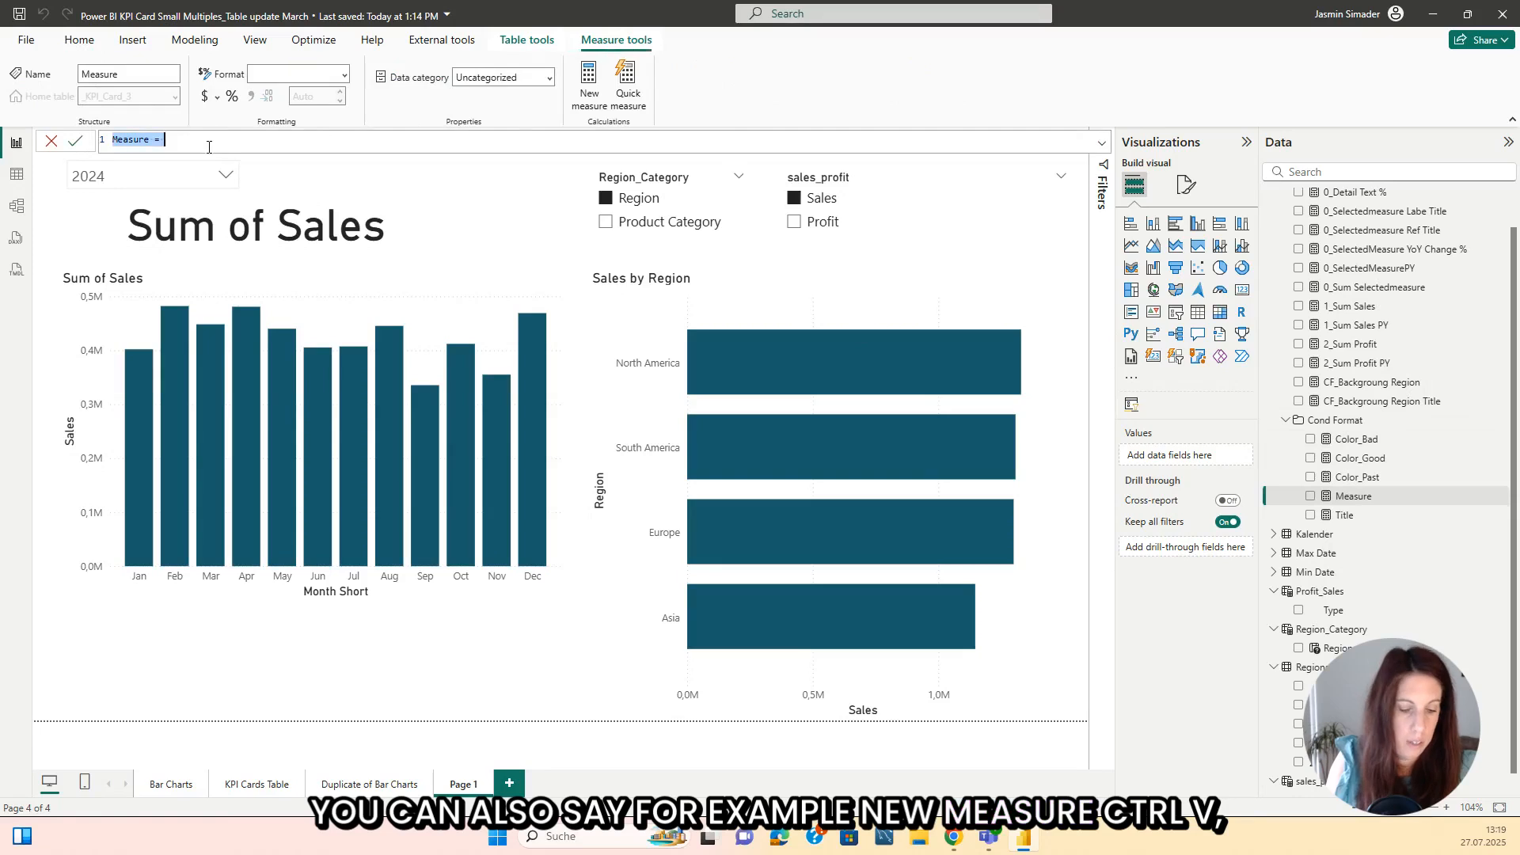
pyautogui.write('Title = IF( SELECTCOLUMNS(sales_profit,"Slicer 1",sales_profit[sales_profit]) = "Profit", "Sum of Profit", "Sum of Sales")')
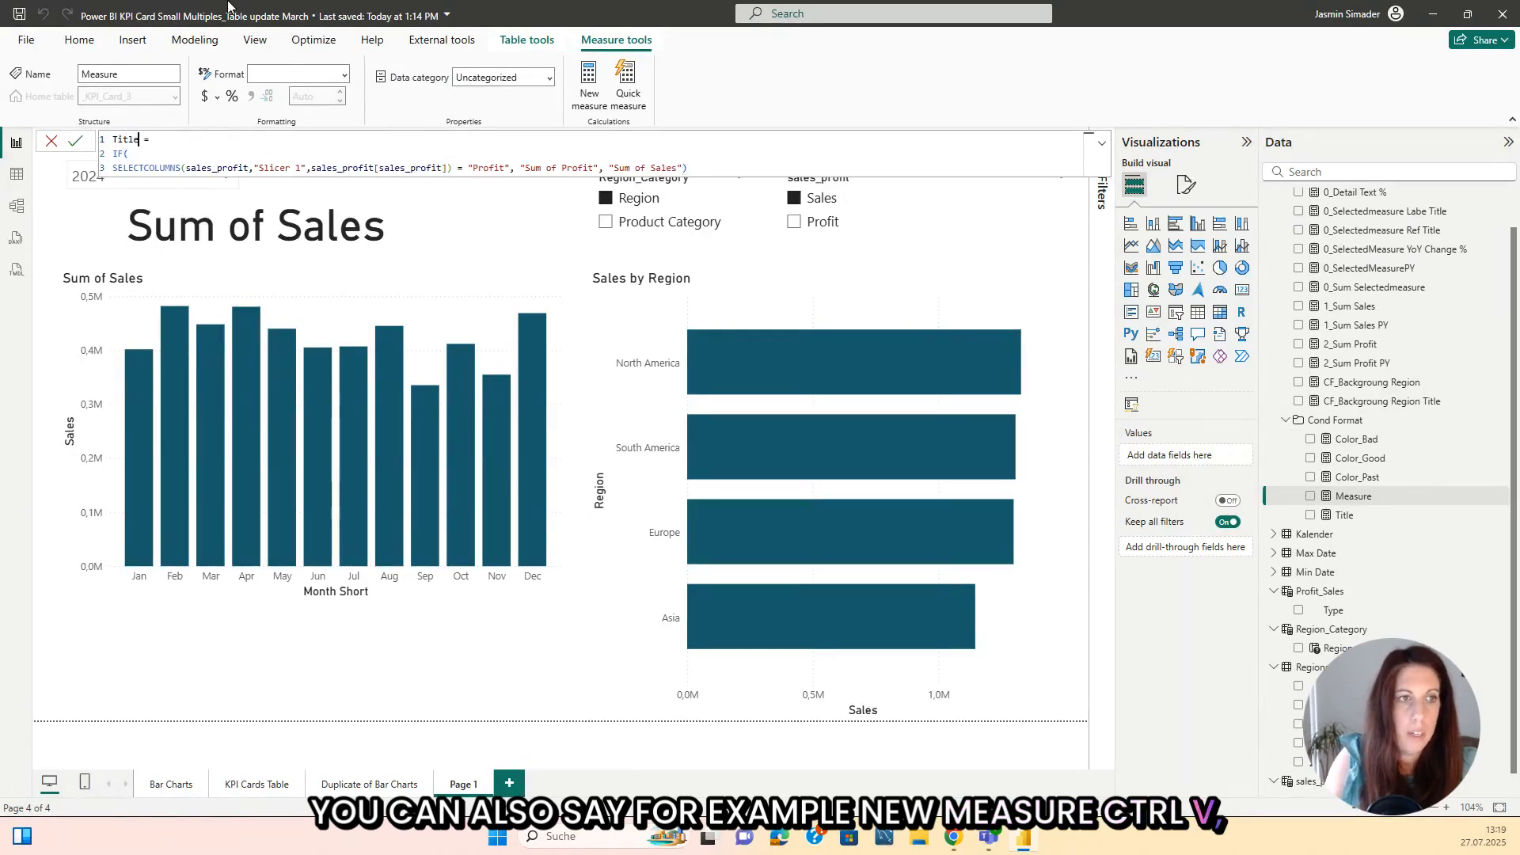
pyautogui.press('BackSpace')
pyautogui.press('BackSpace')
pyautogui.press('BackSpace')
pyautogui.press('BackSpace')
pyautogui.press('BackSpace')
pyautogui.write('color Change')
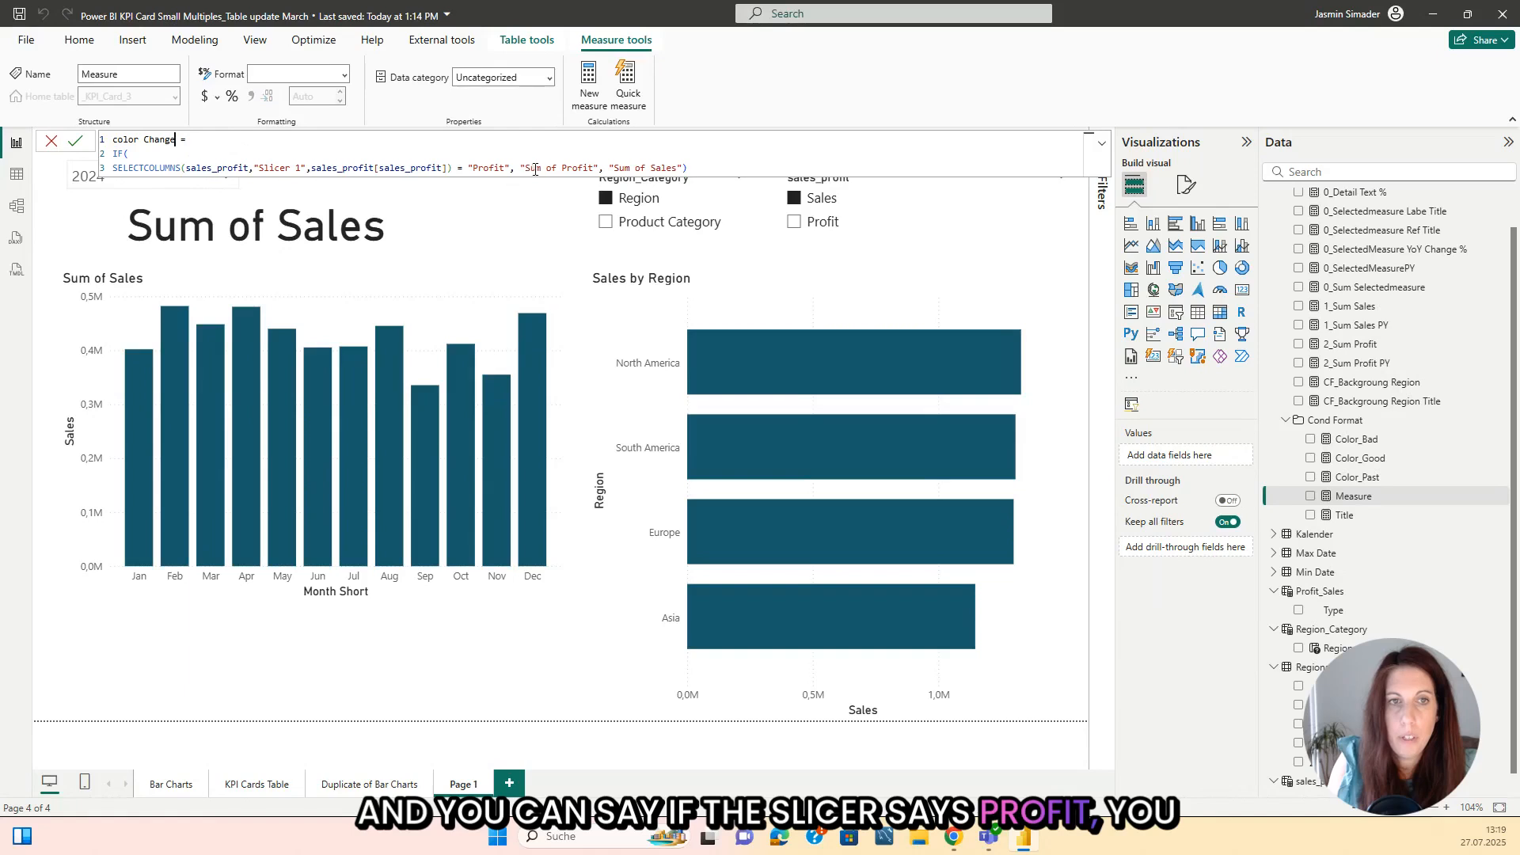
# Step: In the color Change measure, replace the profit result with "#000000", clear the sales result text and commit the formula
pyautogui.moveTo(526, 168); pyautogui.dragTo(599, 167)
pyautogui.press('BackSpace')
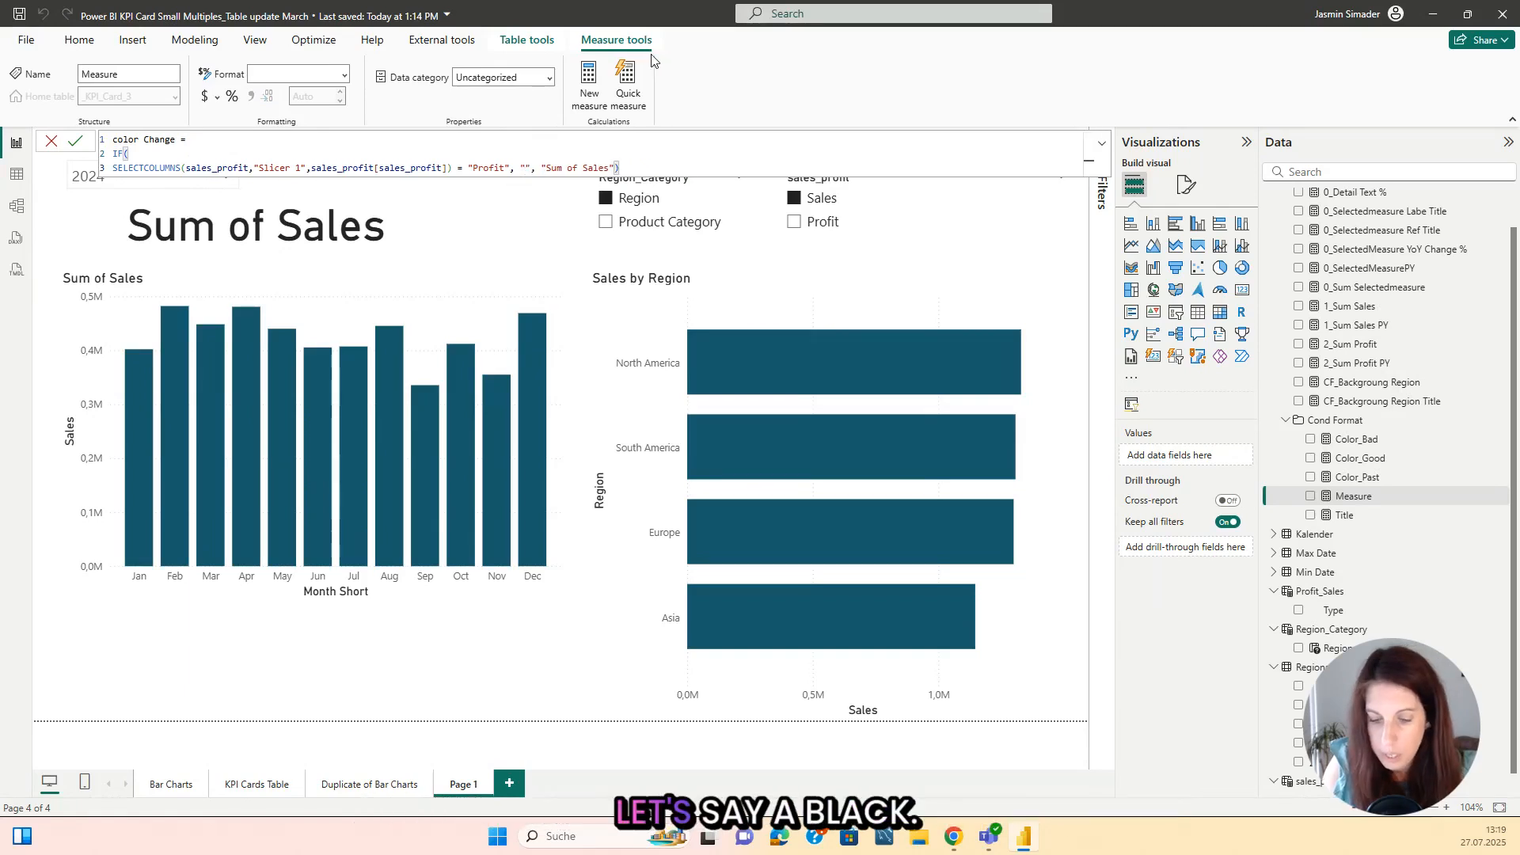
pyautogui.write('#000000')
pyautogui.press('Right')
pyautogui.press('Right')
pyautogui.press('Right')
pyautogui.press('Right')
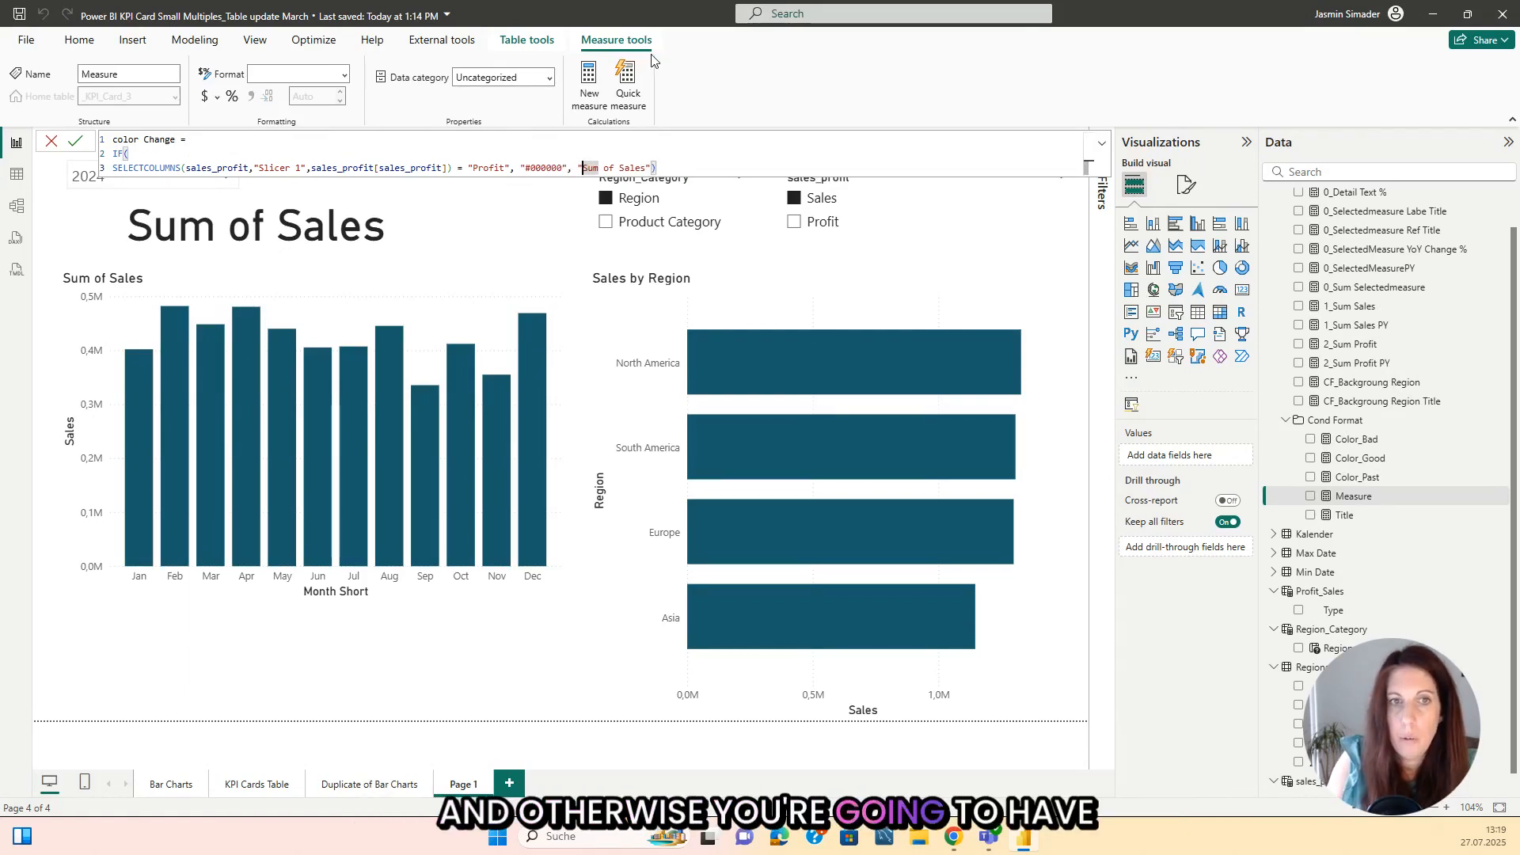
pyautogui.press('Delete')
pyautogui.press('Delete')
pyautogui.press('Delete')
pyautogui.press('Delete')
pyautogui.press('Delete')
pyautogui.press('Delete')
pyautogui.press('Delete')
pyautogui.press('Delete')
pyautogui.press('Delete')
pyautogui.press('Delete')
pyautogui.press('Delete')
pyautogui.press('Delete')
pyautogui.press('Return')
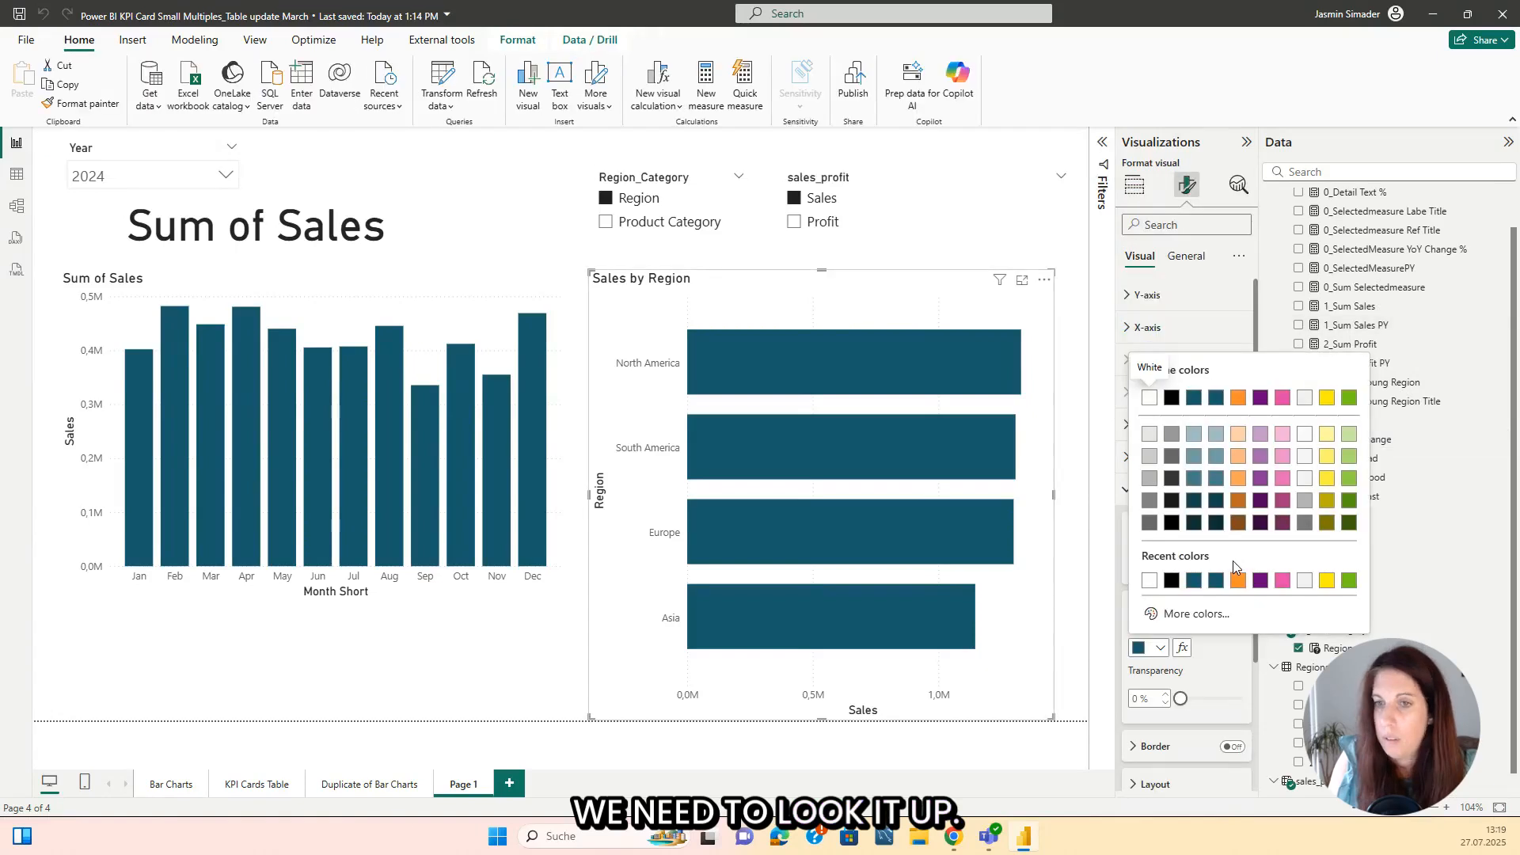
# Step: Copy the hex code of the region chart's bar color and enter "#175A6B" as the sales result in the color Change measure
pyautogui.click(1196, 614)
pyautogui.click(1196, 604)
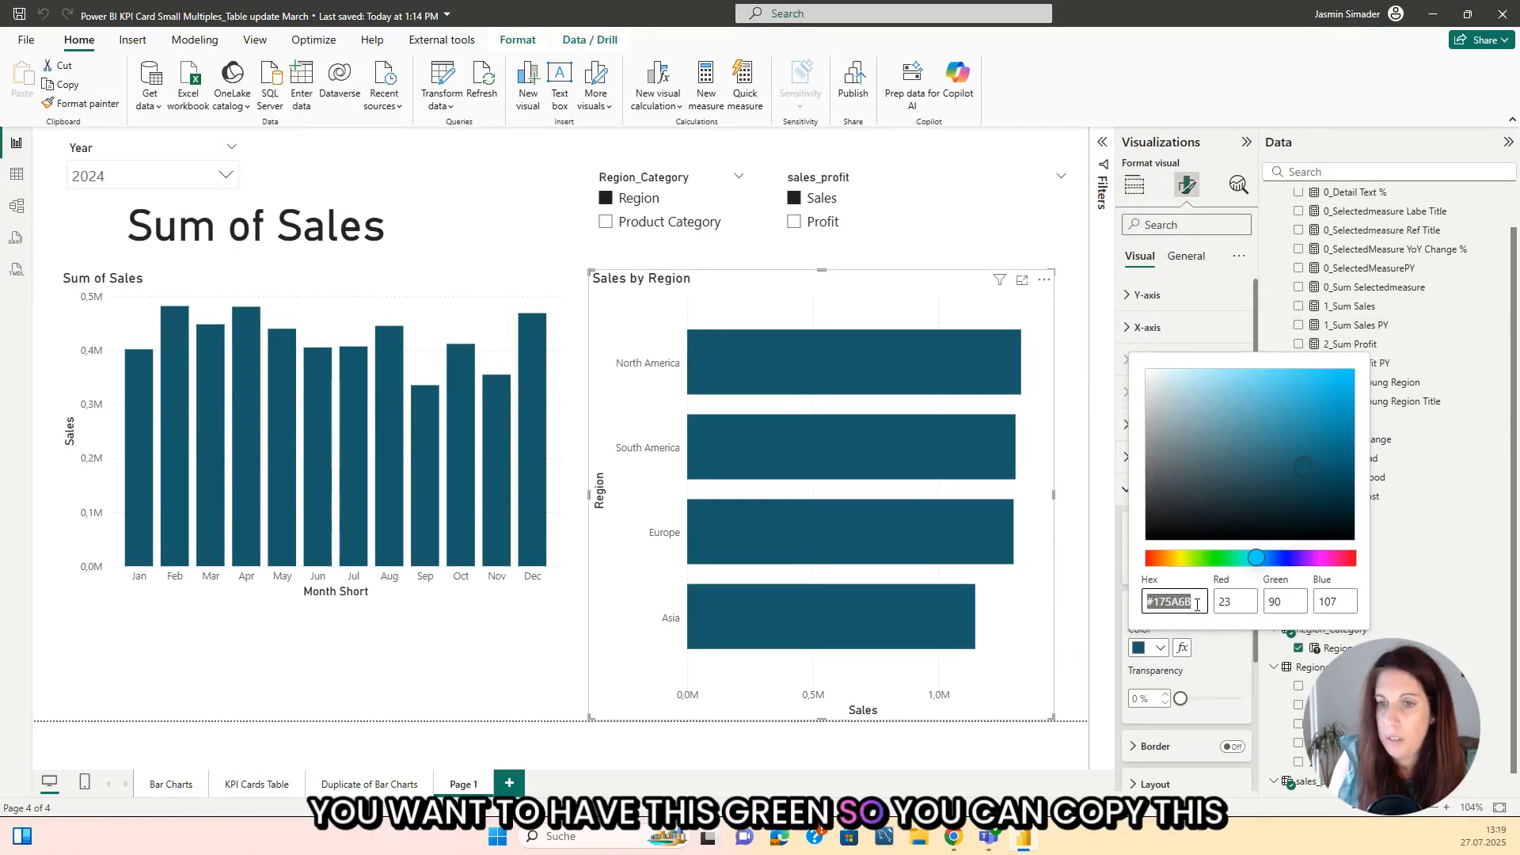
pyautogui.moveTo(1162, 600); pyautogui.dragTo(1144, 602)
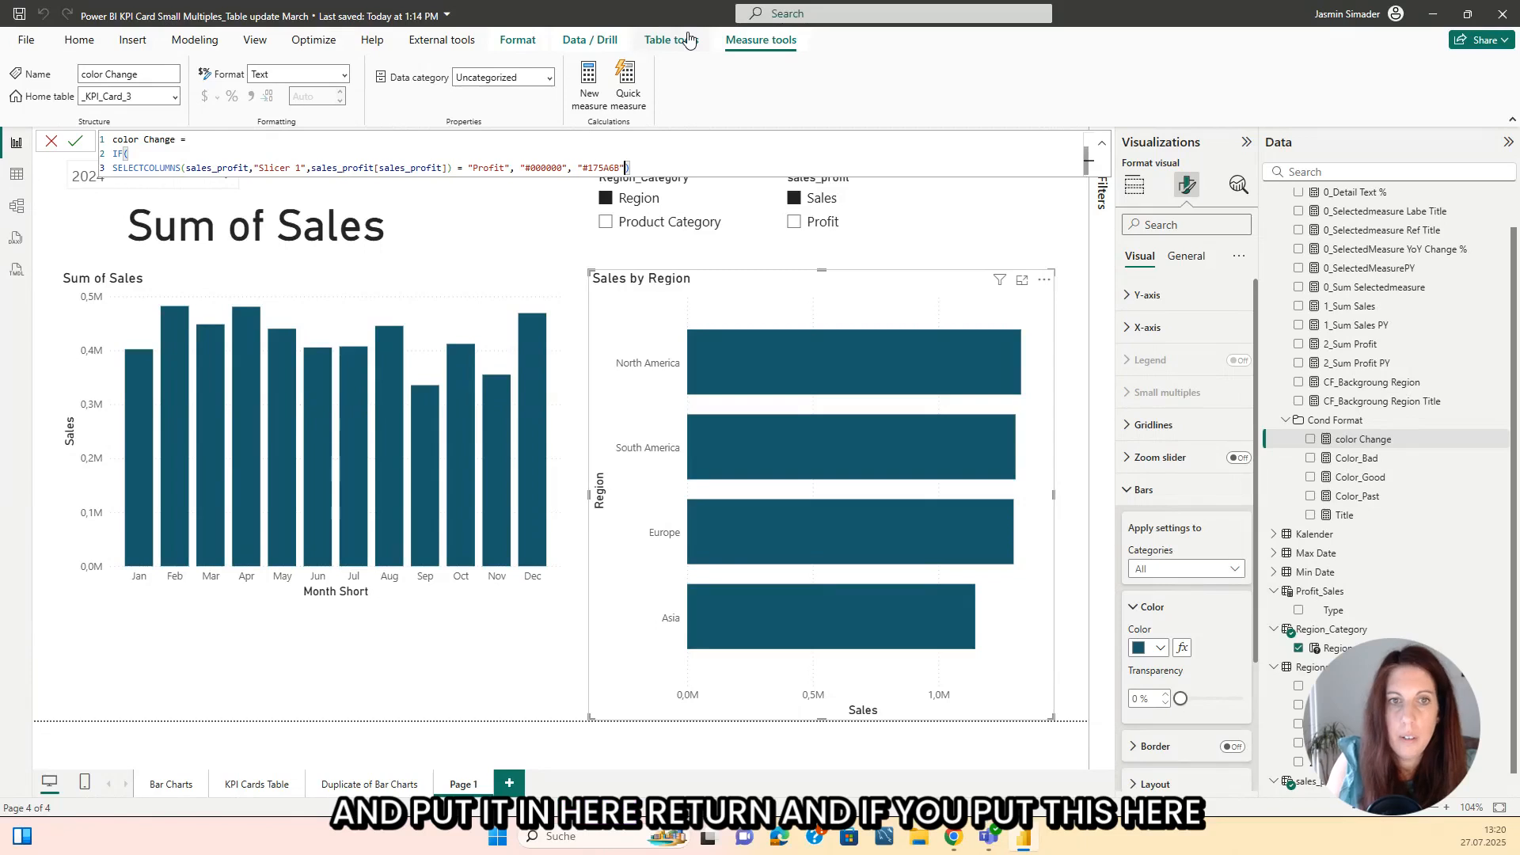
pyautogui.click(476, 212)
# Step: Base the monthly column chart's column color on the field value of the color Change measure
pyautogui.click(498, 305)
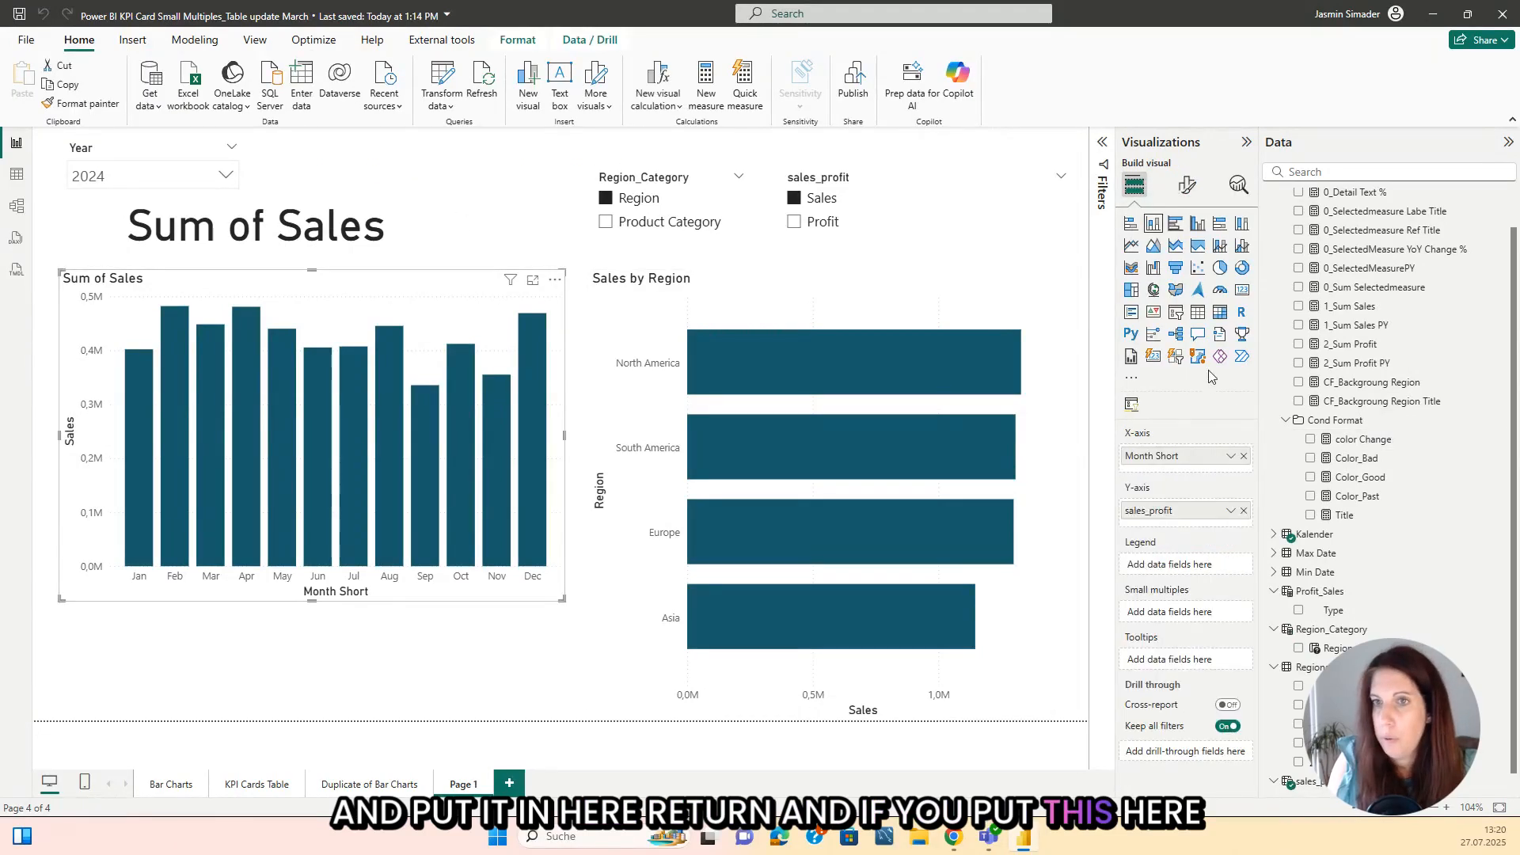
pyautogui.click(1187, 198)
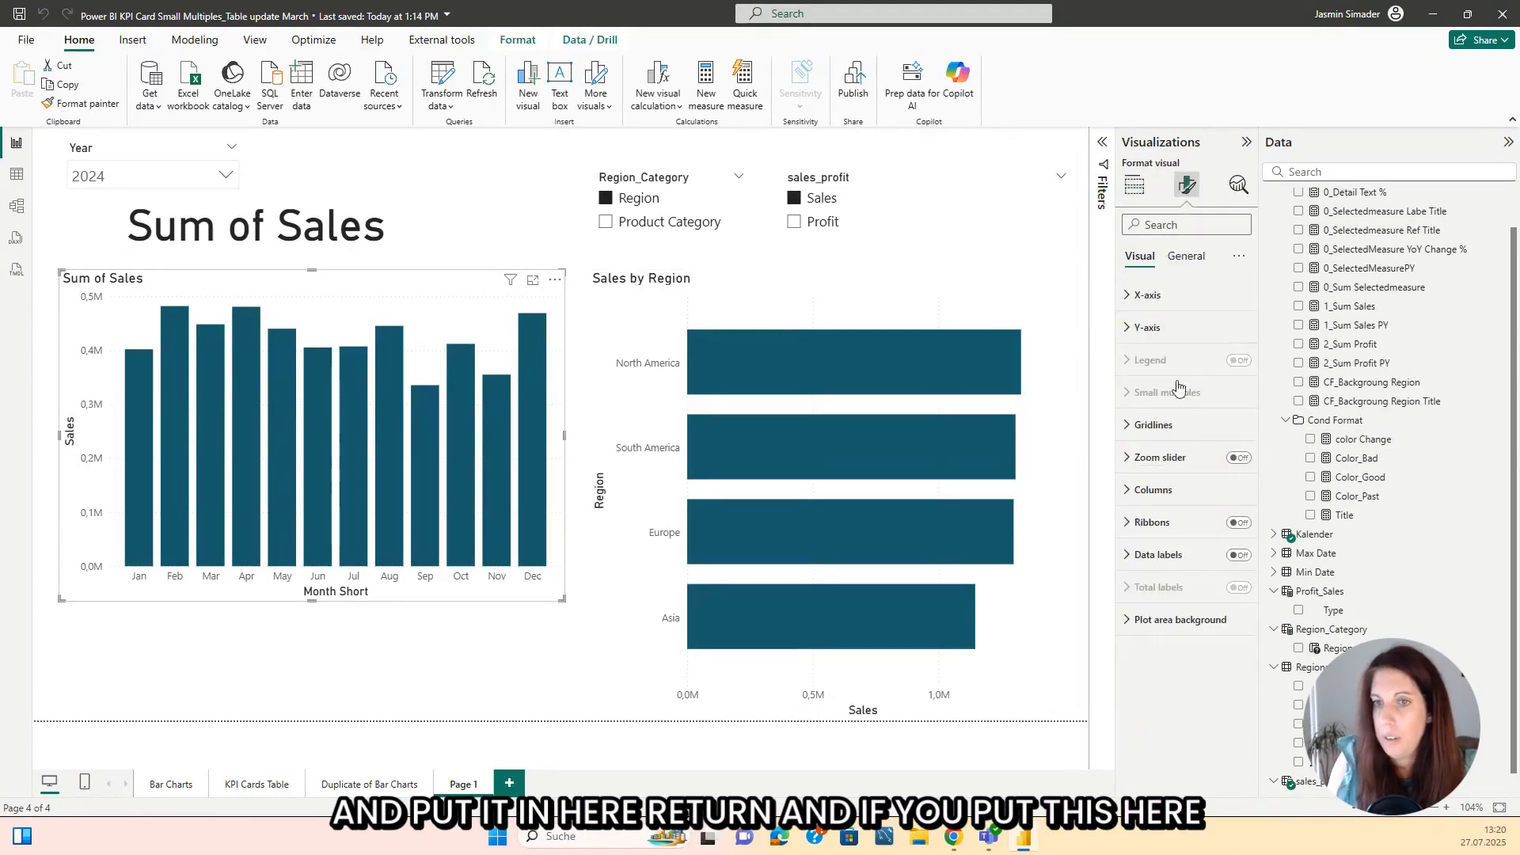
pyautogui.click(1150, 491)
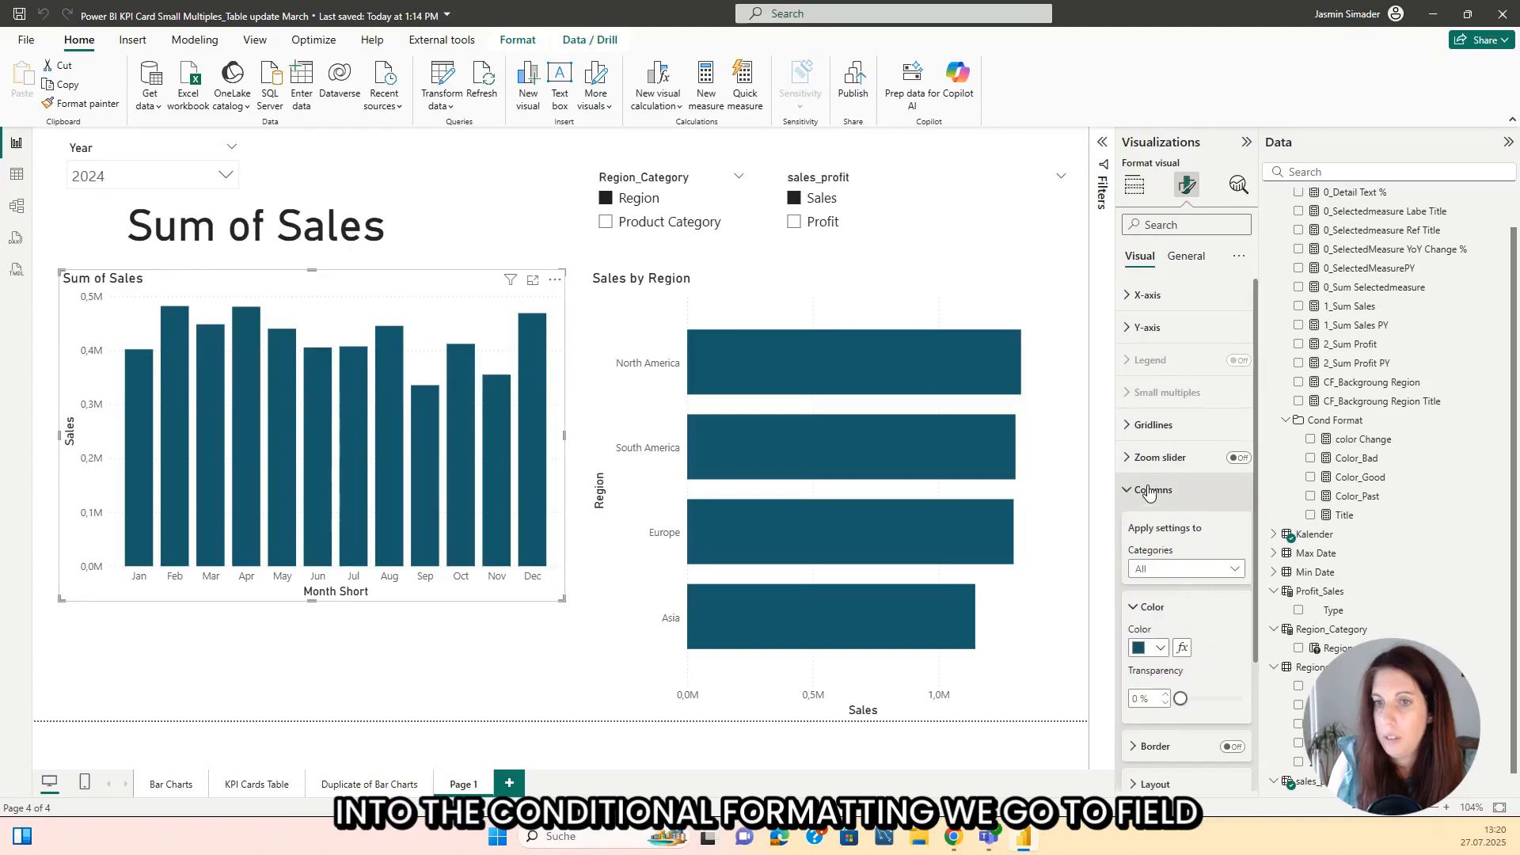
pyautogui.click(1182, 649)
pyautogui.click(510, 241)
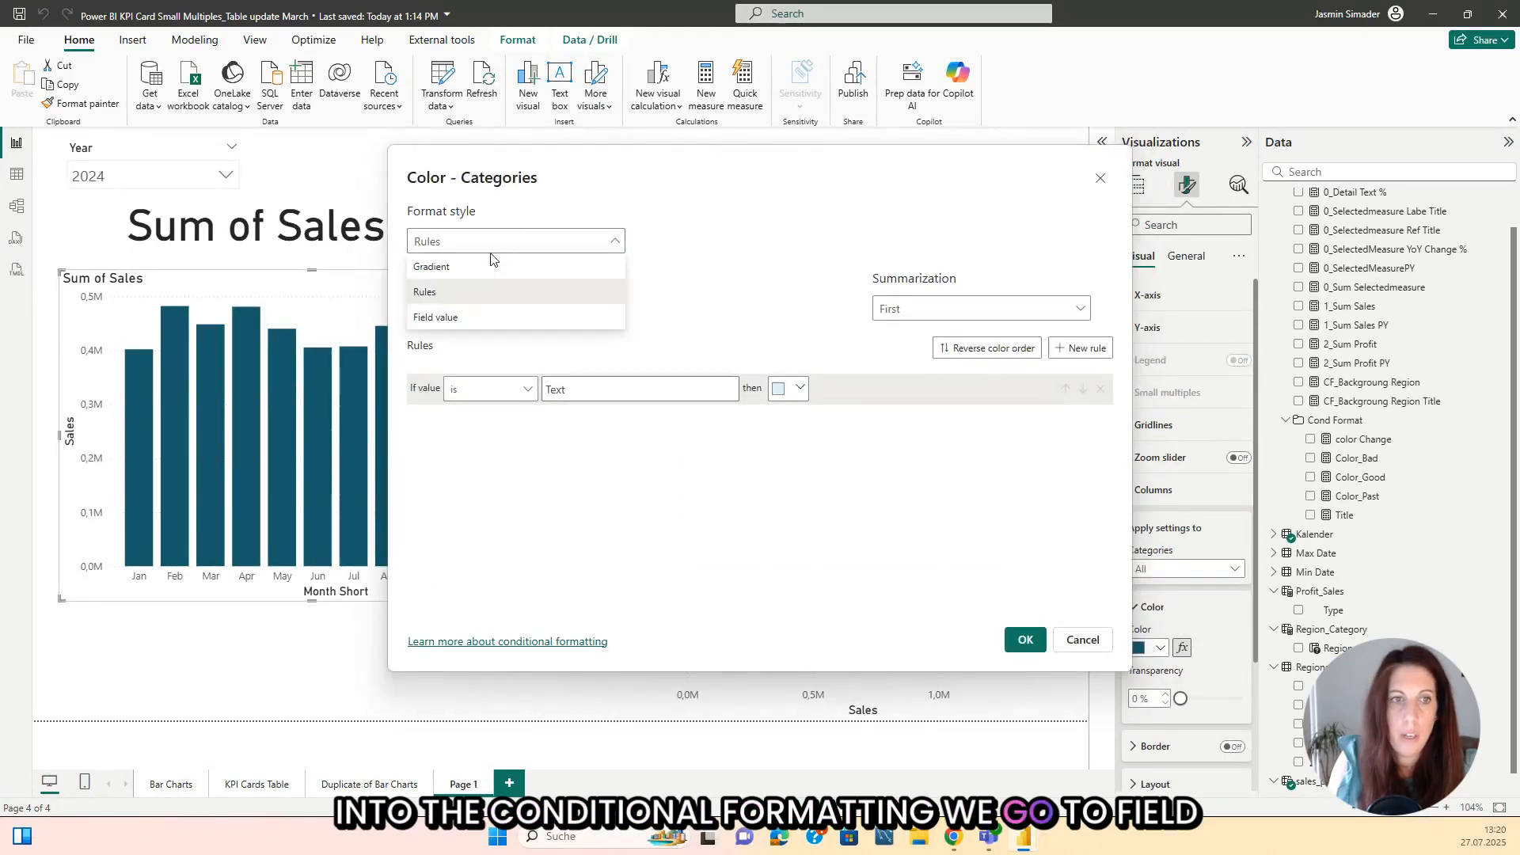
pyautogui.click(466, 315)
pyautogui.click(477, 310)
pyautogui.write('colo')
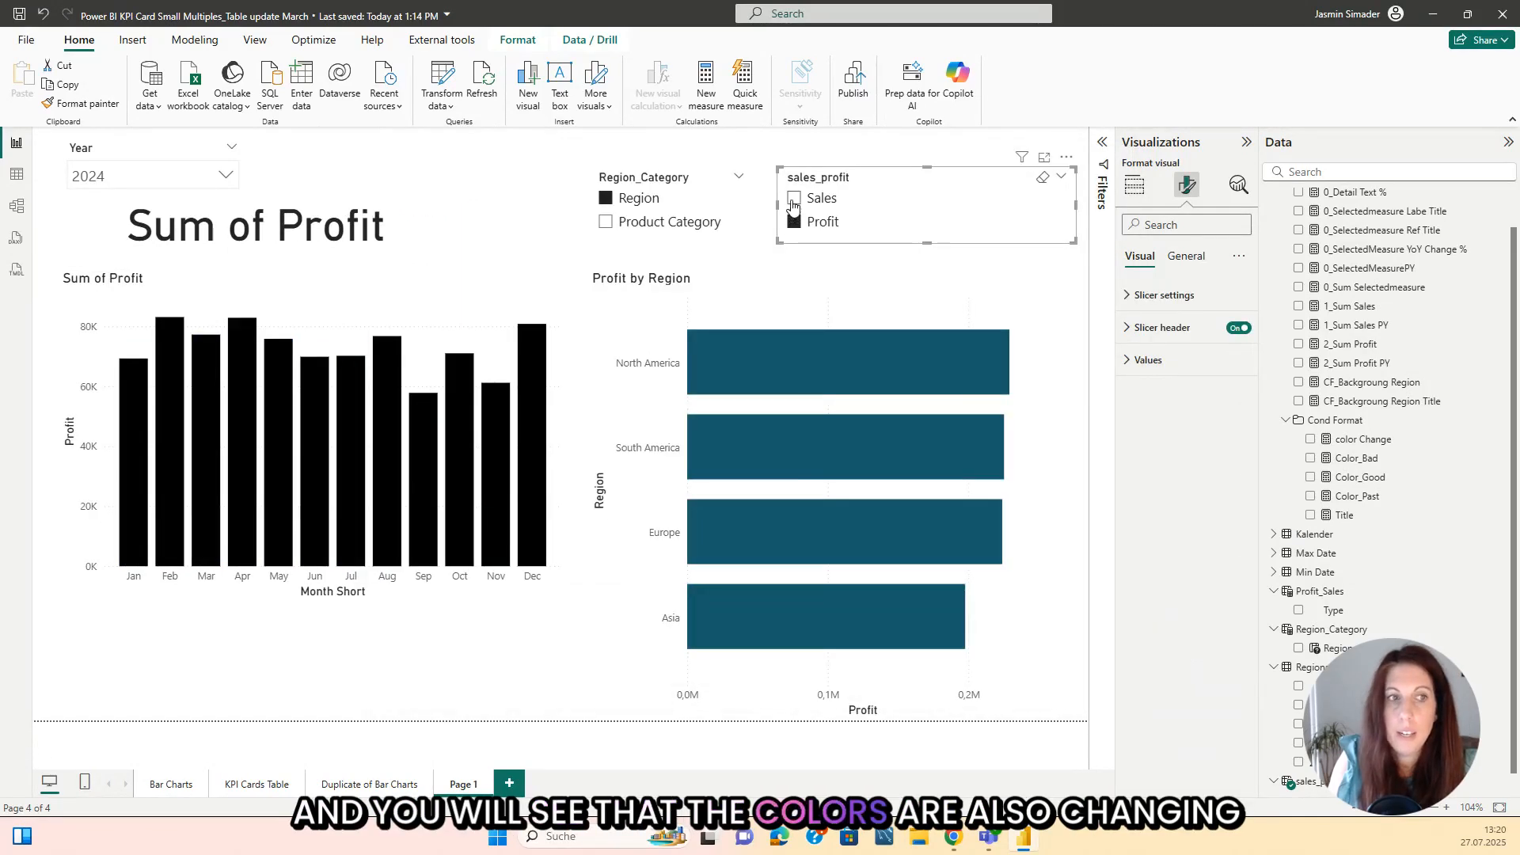
# Step: Switch the sales_profit slicer between Sales and Profit, ending on Profit, to check the monthly chart's column colors
pyautogui.click(793, 199)
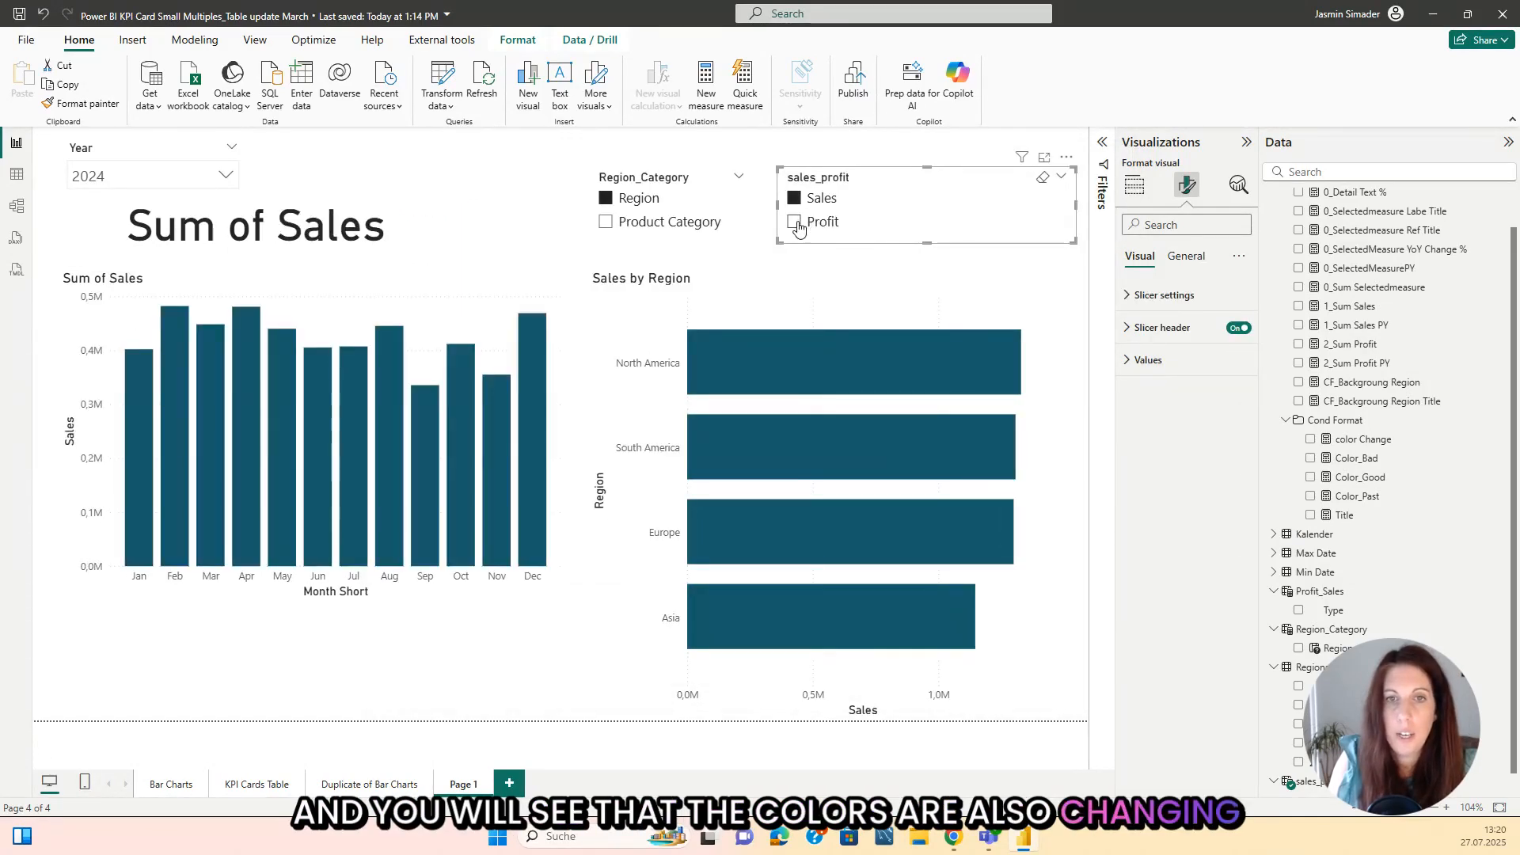
pyautogui.click(795, 222)
pyautogui.click(795, 199)
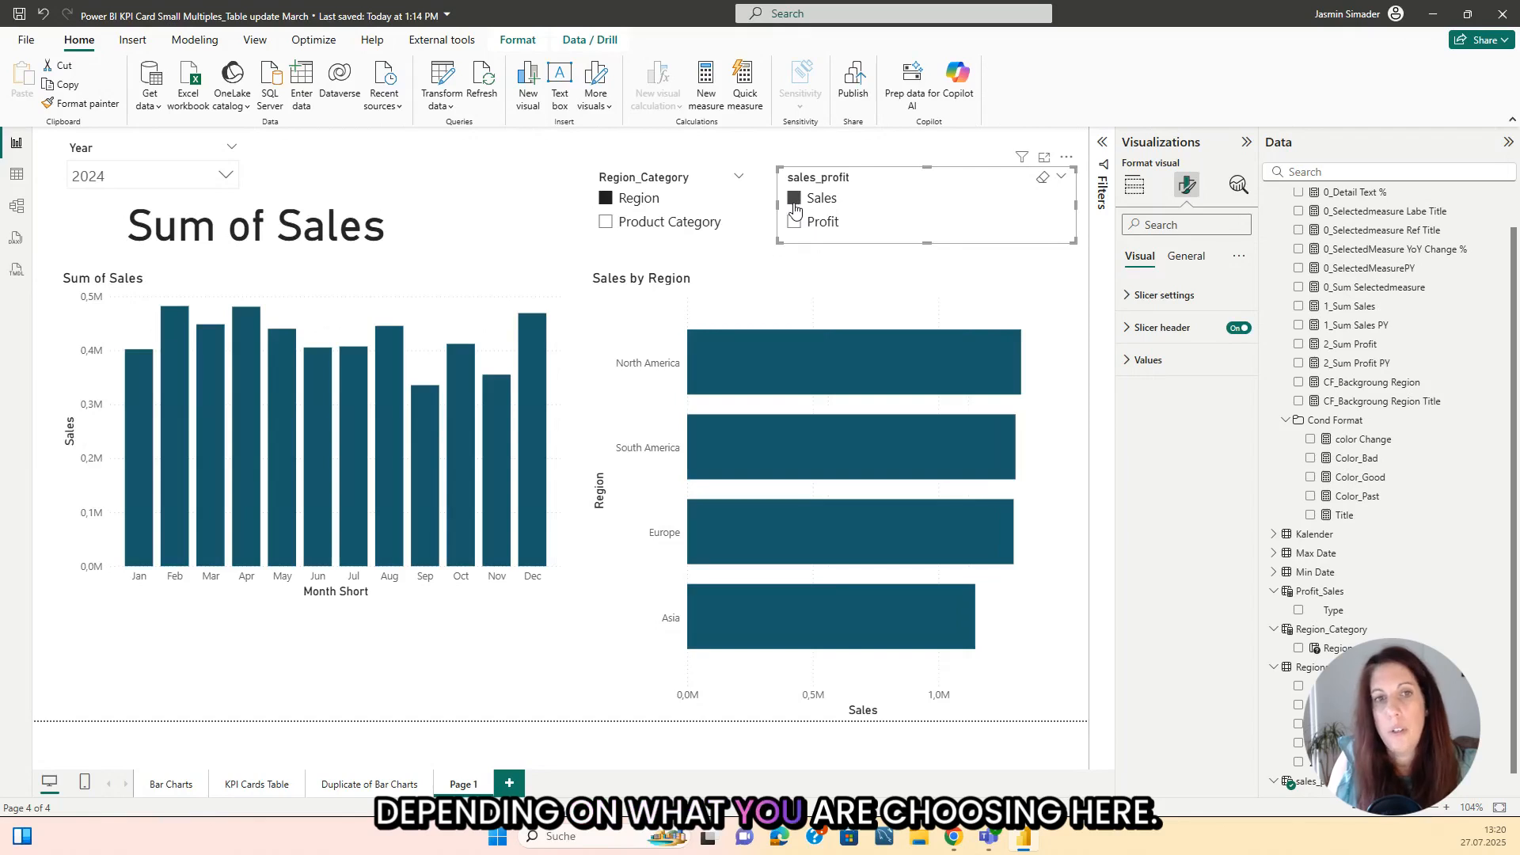
pyautogui.click(490, 212)
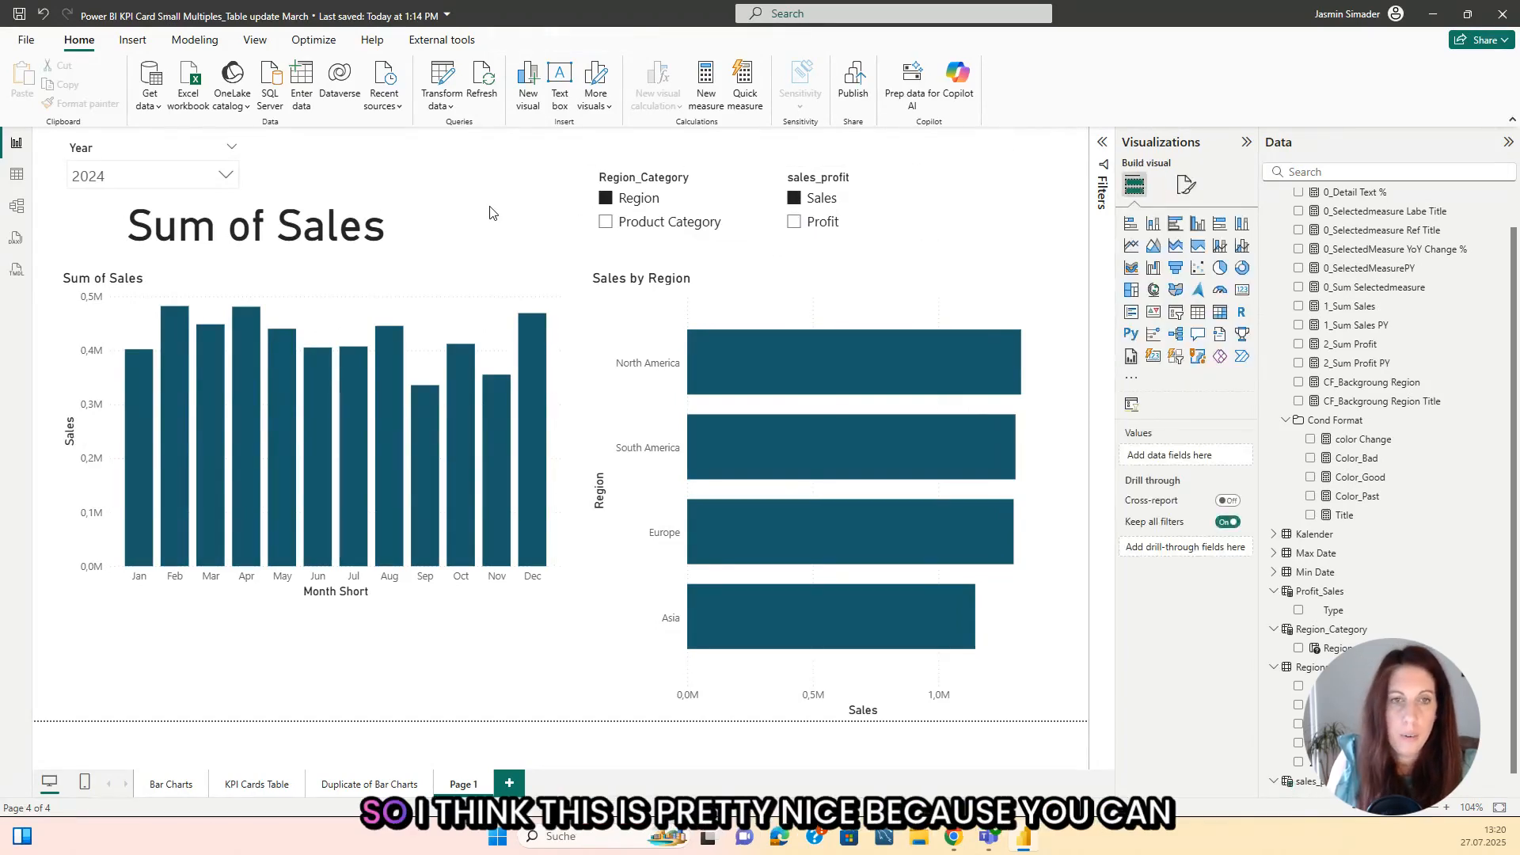
pyautogui.click(794, 223)
# Step: Shorten the monthly column chart by raising its lower edge, with its upper edge aligned to the region chart's, and deselect it
pyautogui.click(311, 271)
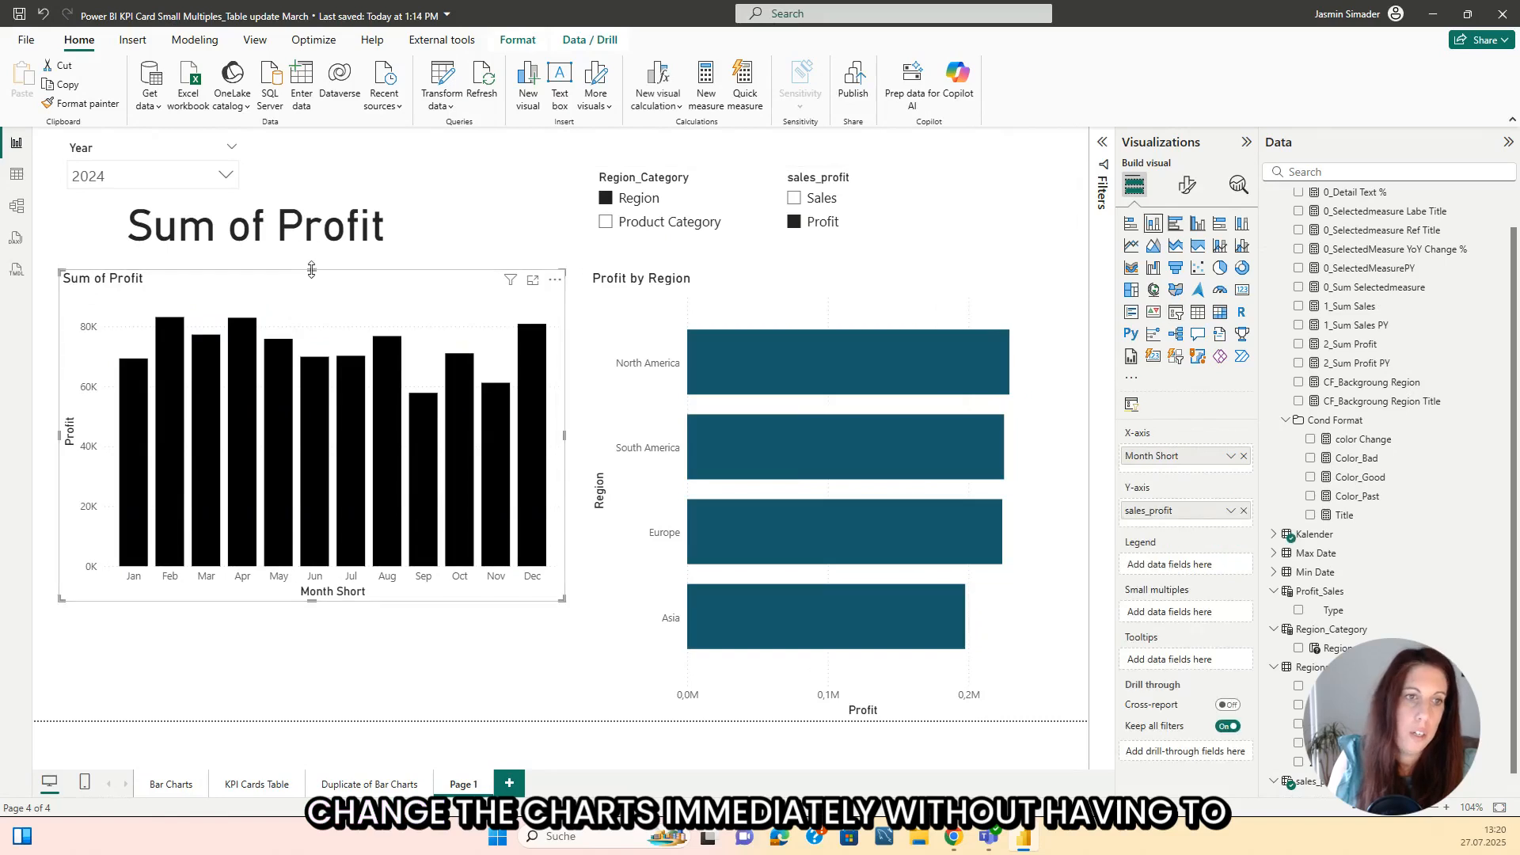
pyautogui.moveTo(313, 270); pyautogui.dragTo(314, 292)
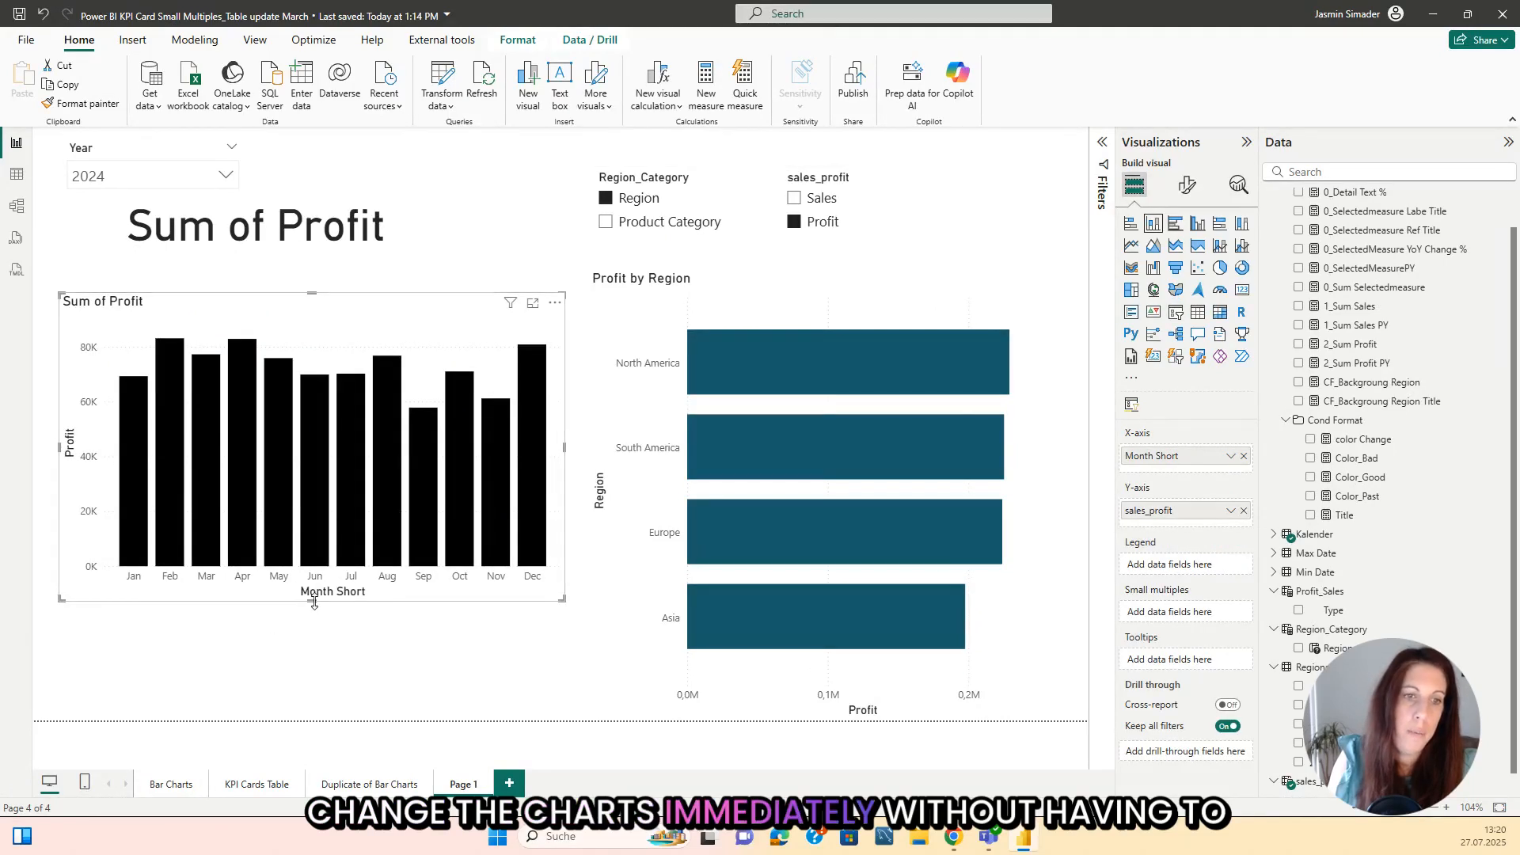
pyautogui.moveTo(312, 599); pyautogui.dragTo(314, 541)
pyautogui.moveTo(314, 293); pyautogui.dragTo(314, 270)
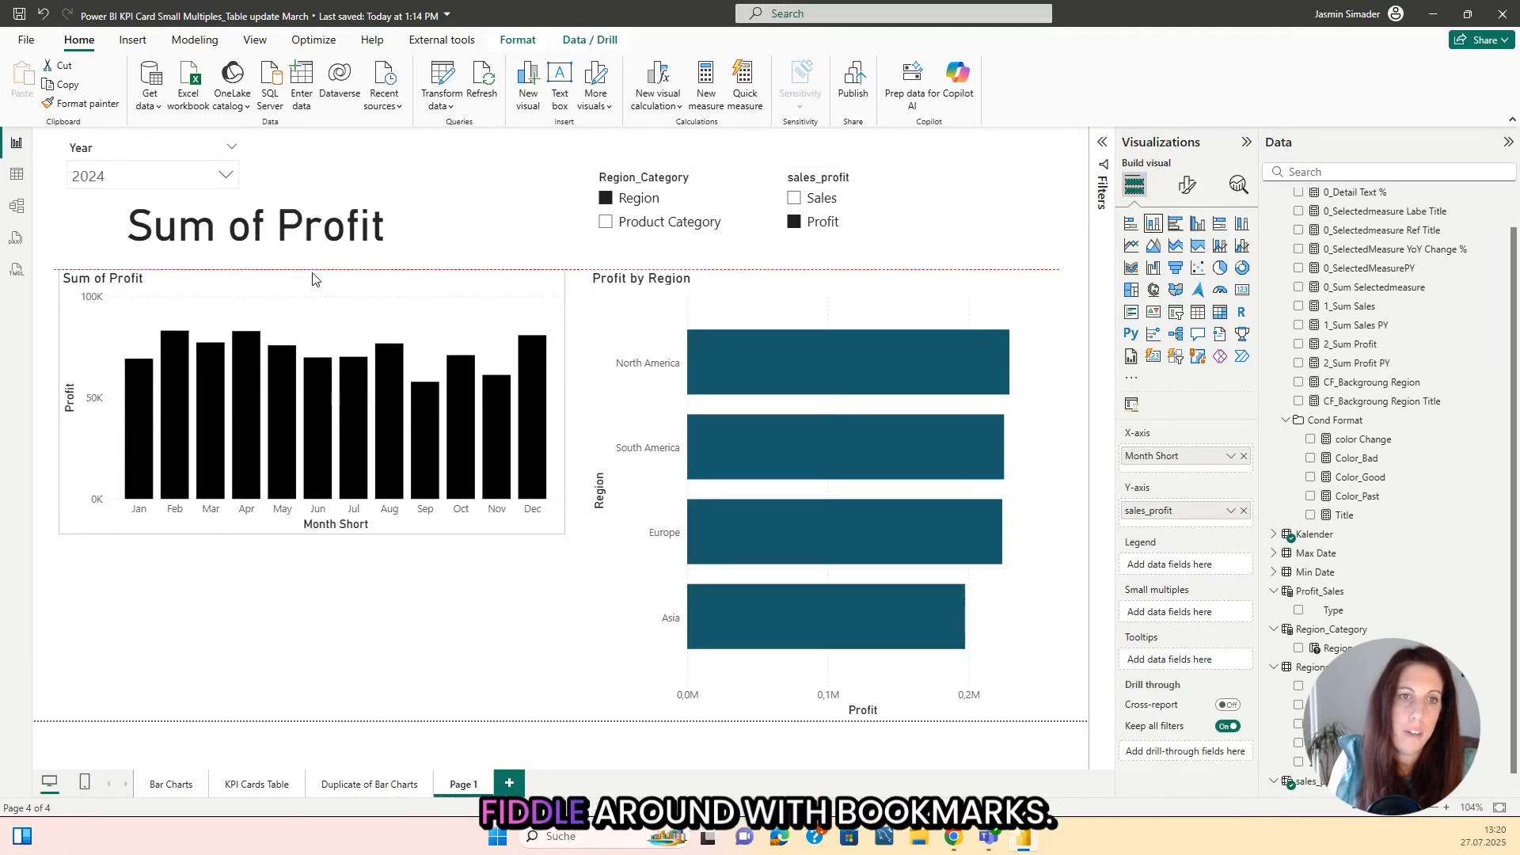
pyautogui.click(515, 196)
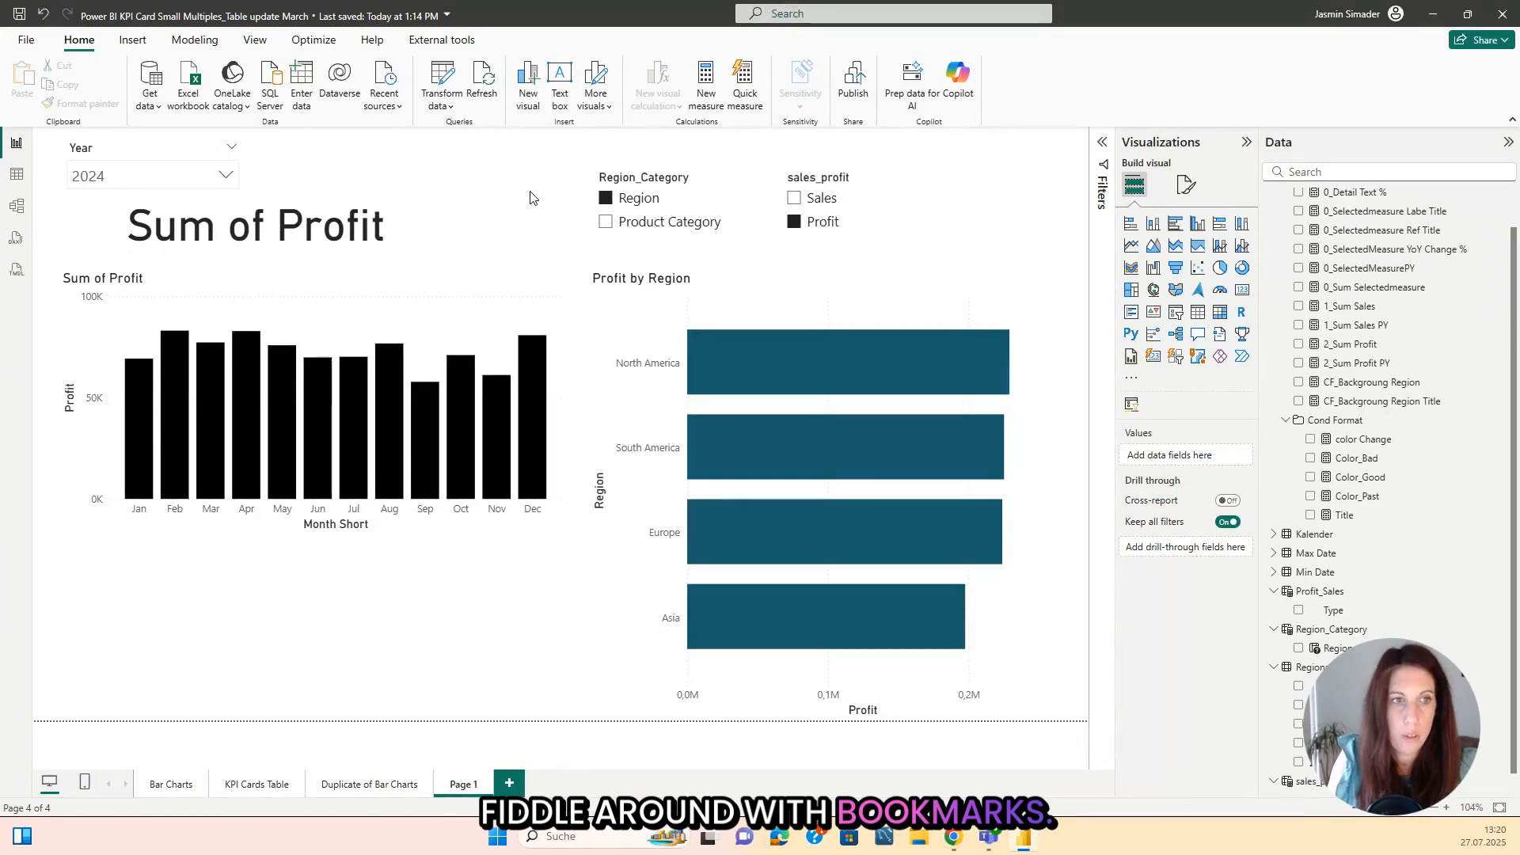